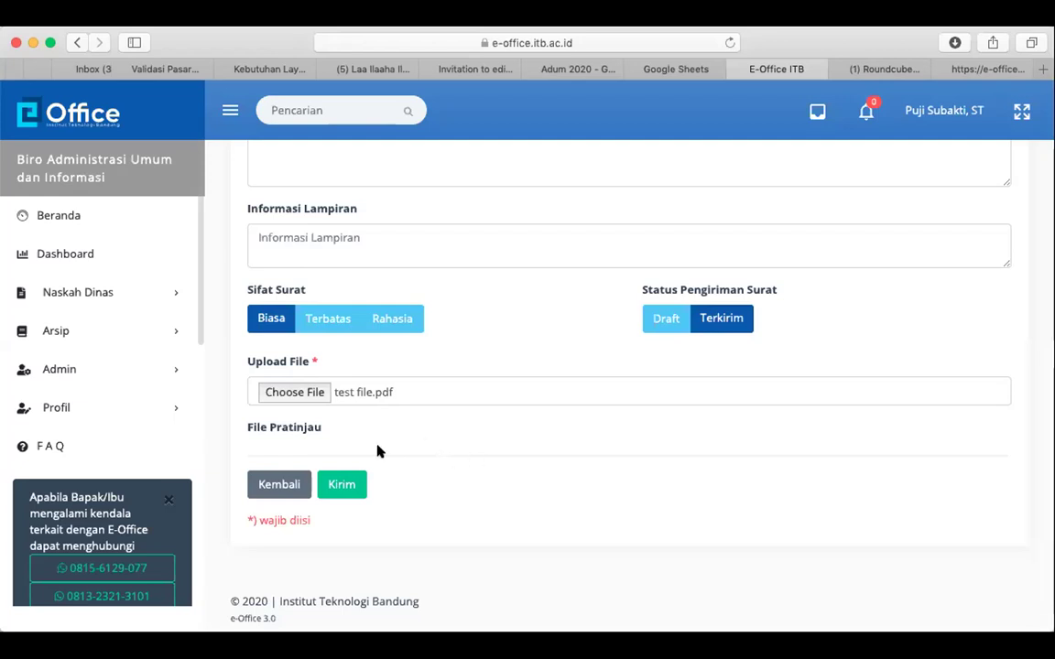
Submit the outgoing letter with test file.pdf attached, marked Biasa and Terkirim
click(339, 485)
Confirm the letter number, then switch the working unit to Sekolah Bisnis dan Manajemen via Super User
click(827, 411)
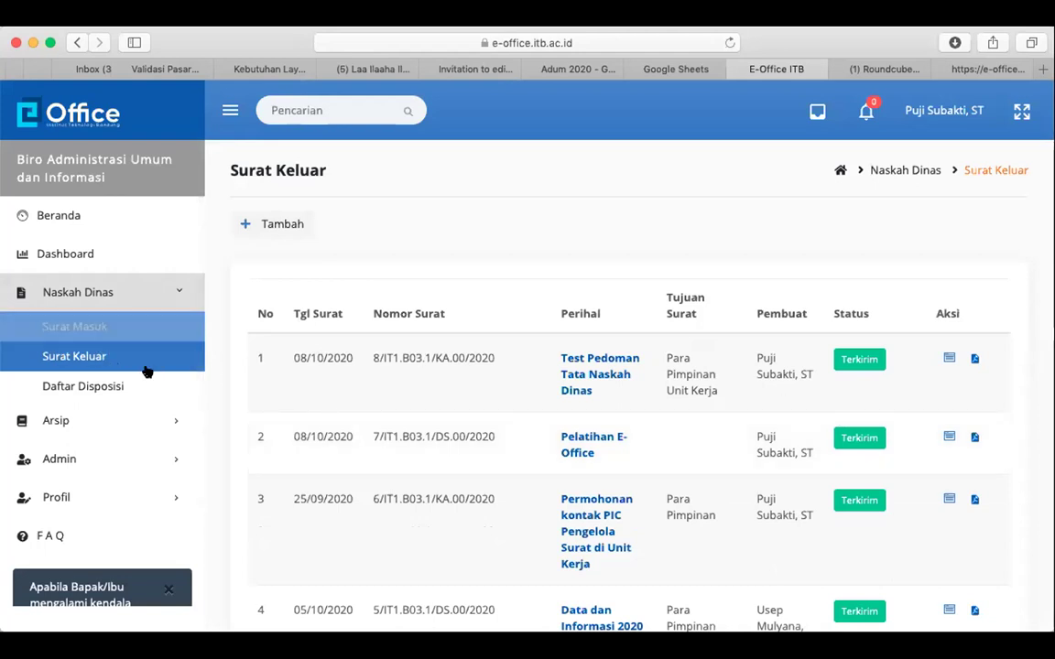
click(137, 459)
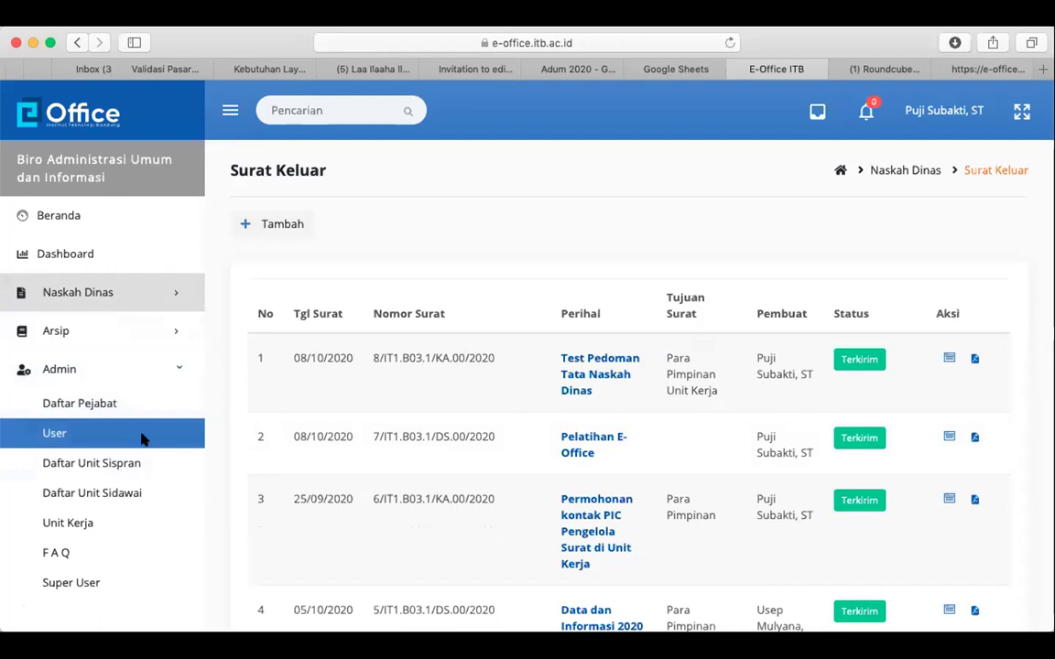
click(142, 438)
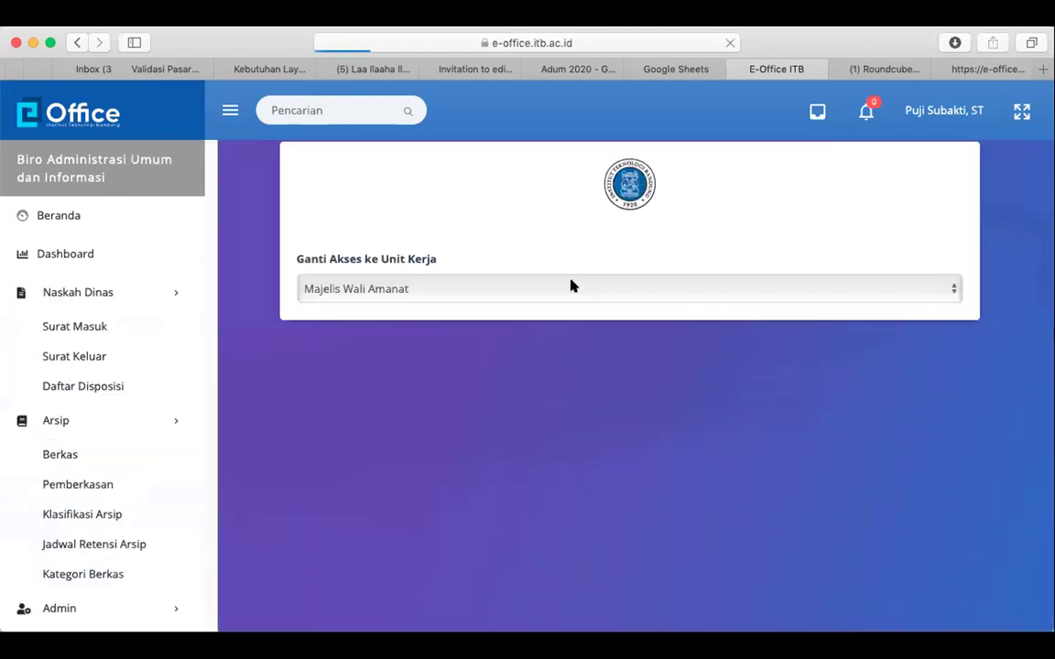
click(504, 288)
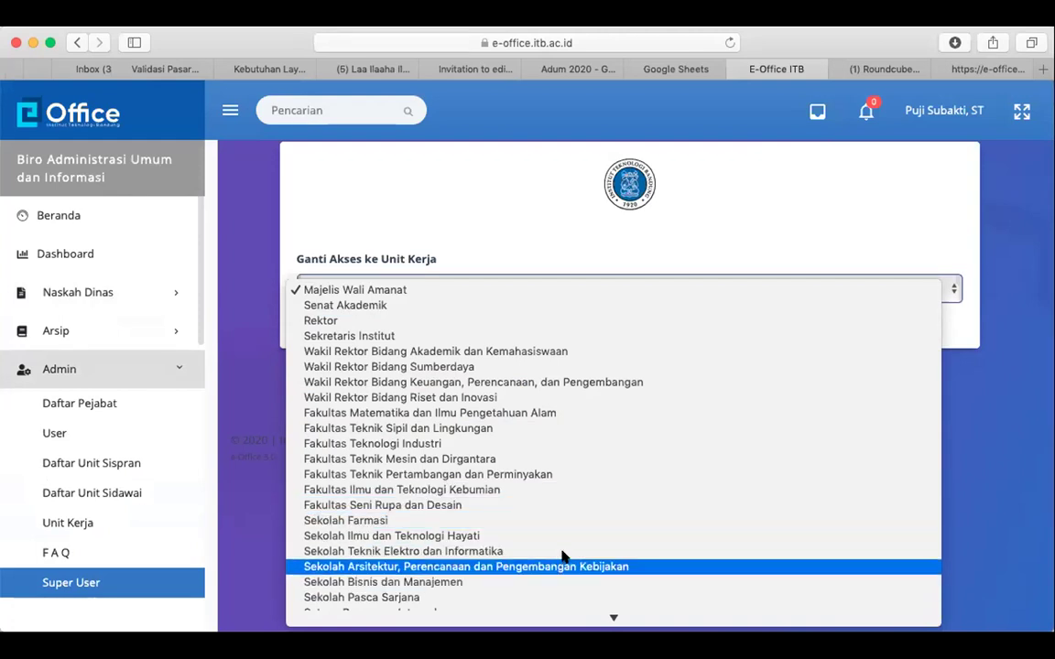
scroll(561, 554, down, 2)
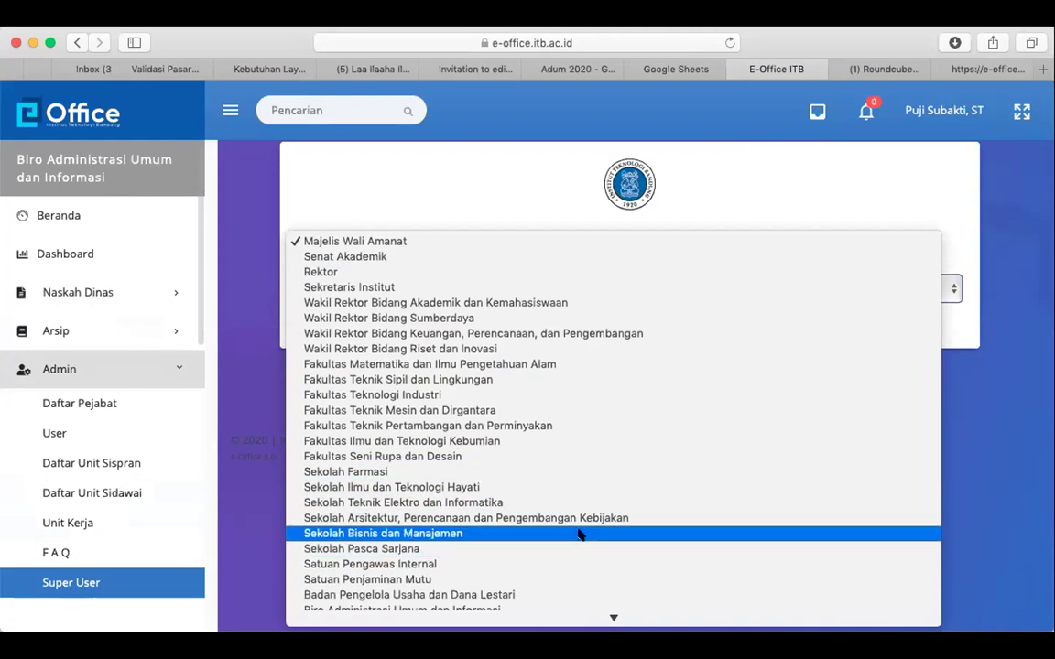
click(579, 535)
click(324, 317)
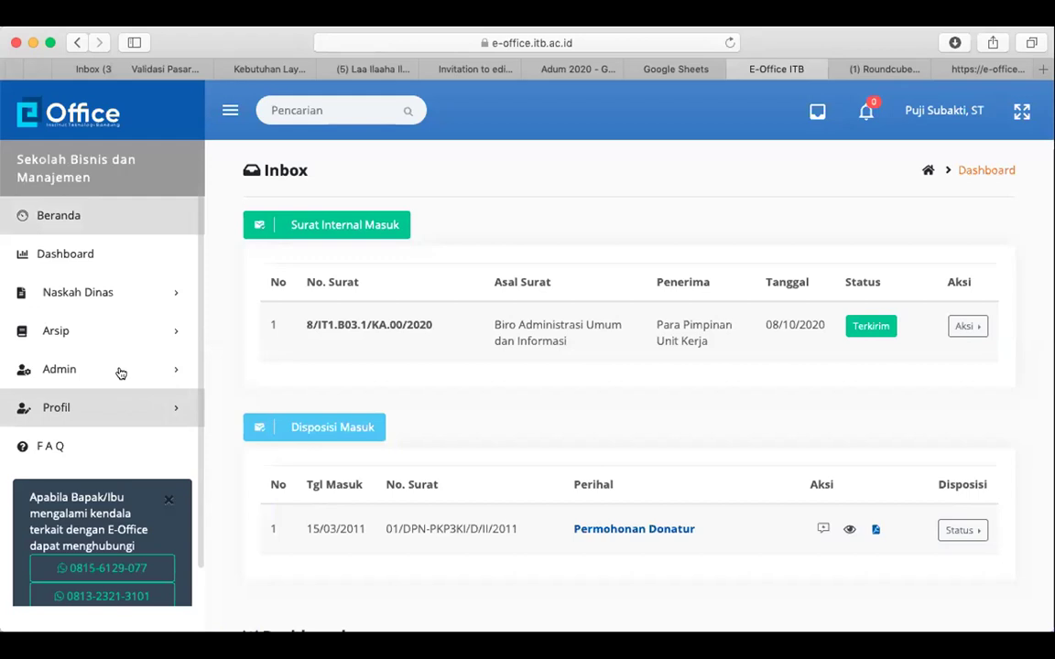
click(78, 372)
Search the user list for 'ema' to find the Sekretaris account, then log out
click(94, 434)
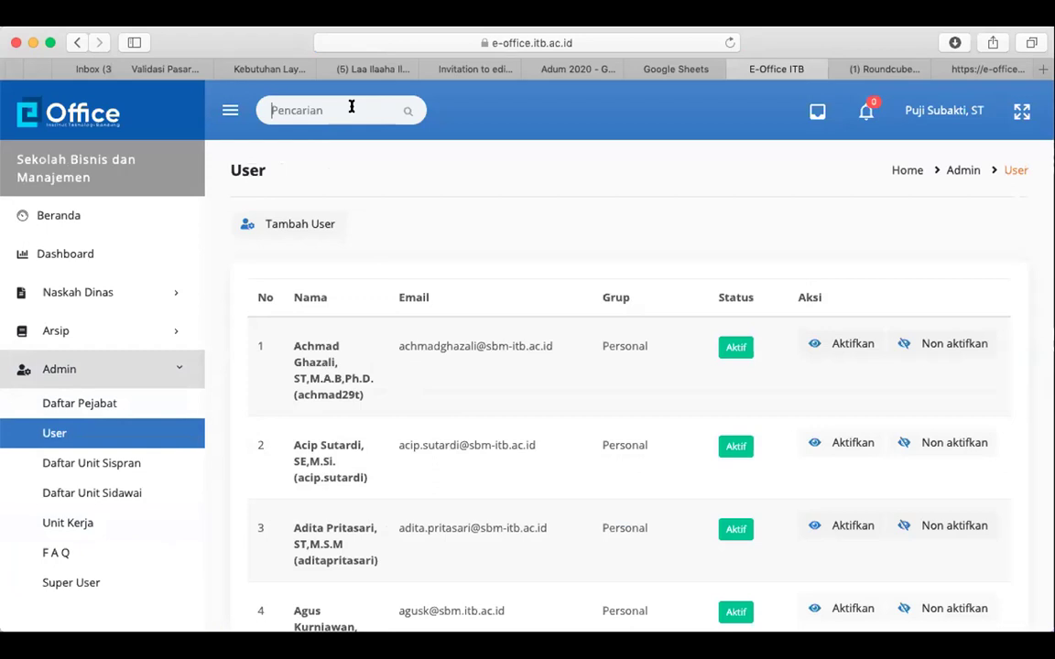
text(ema)
key(Return)
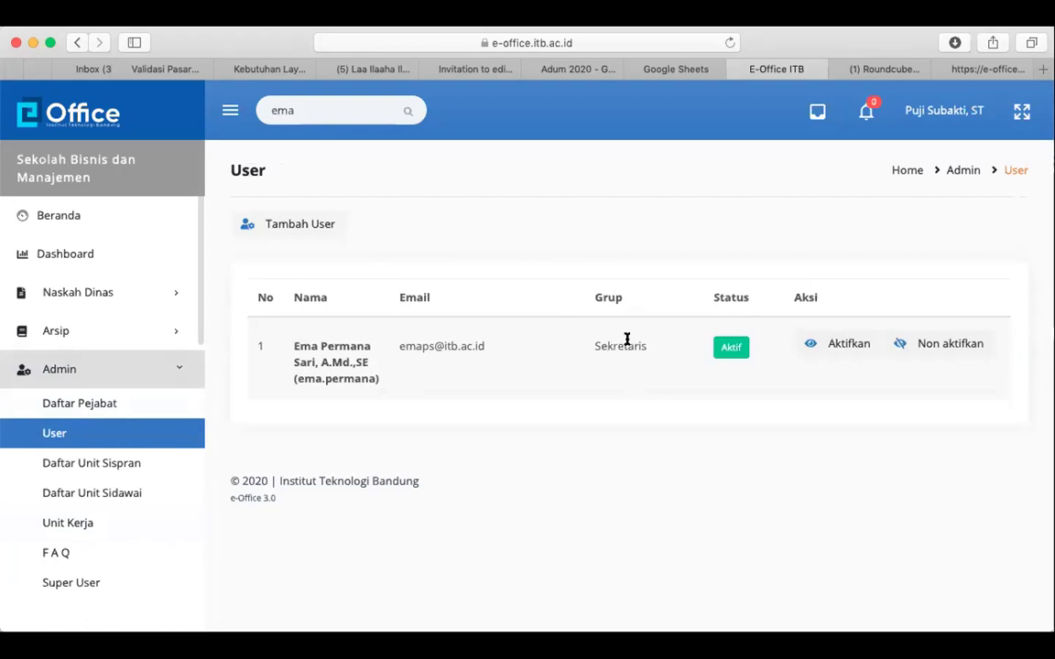
double_click(628, 339)
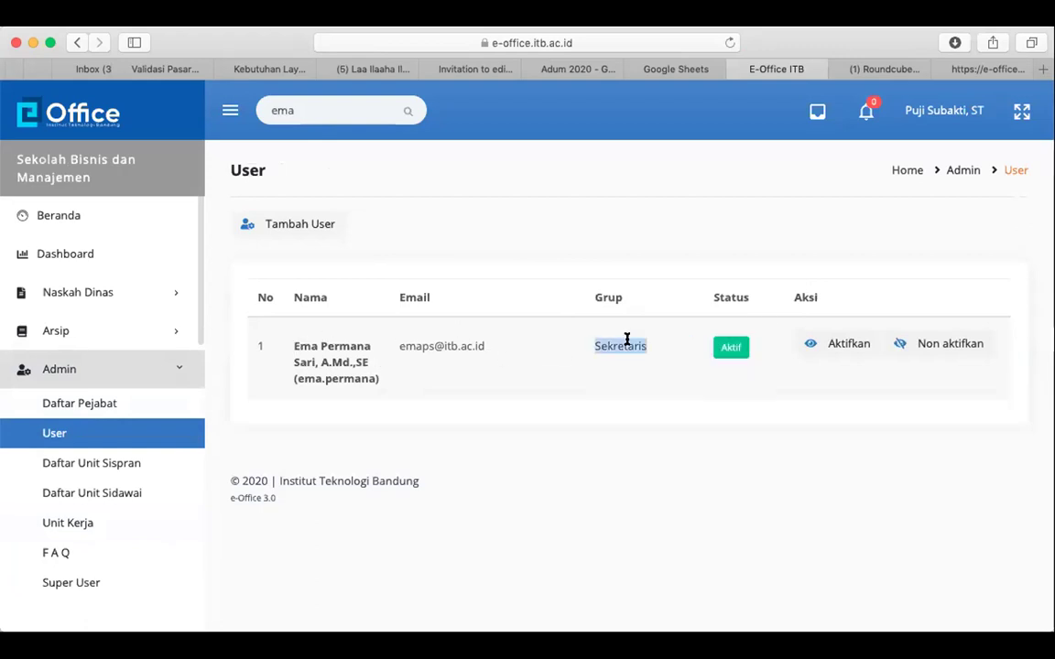
click(628, 340)
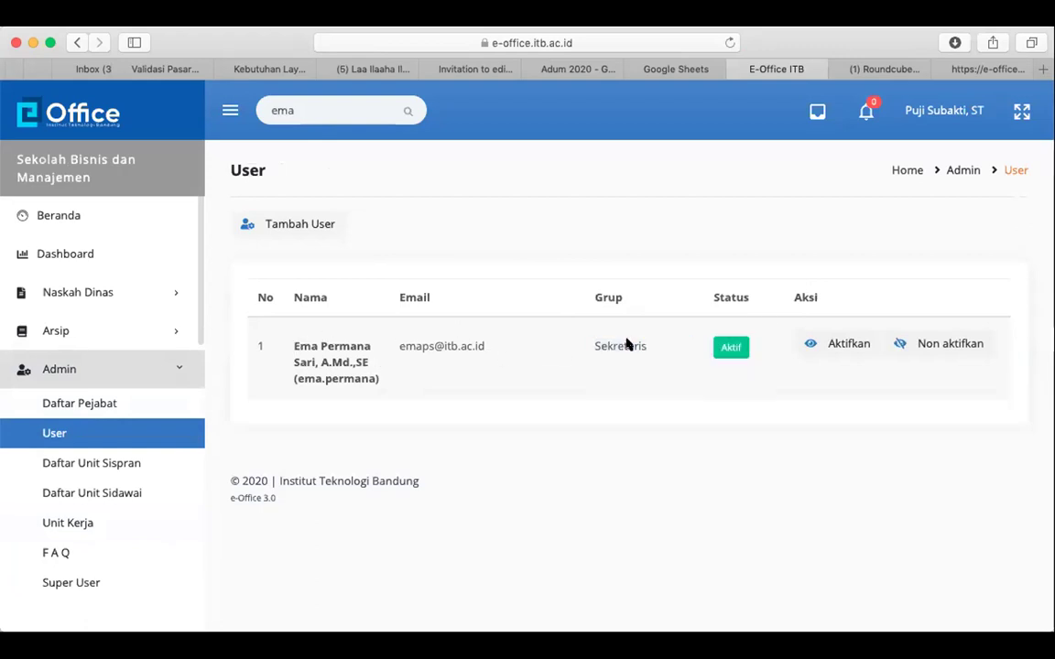
click(953, 110)
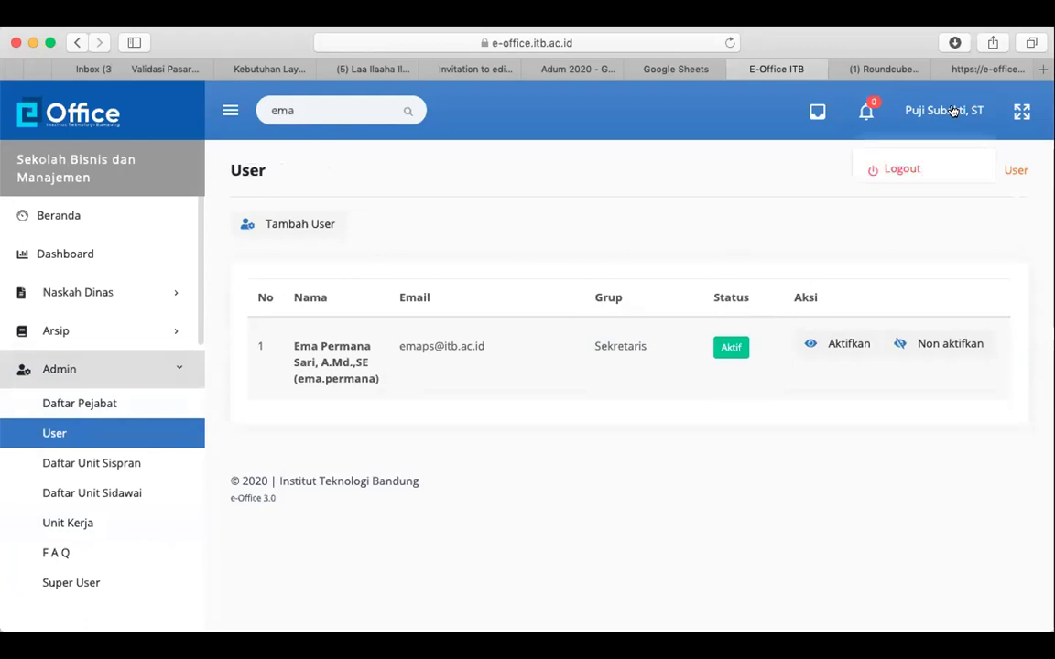
click(888, 165)
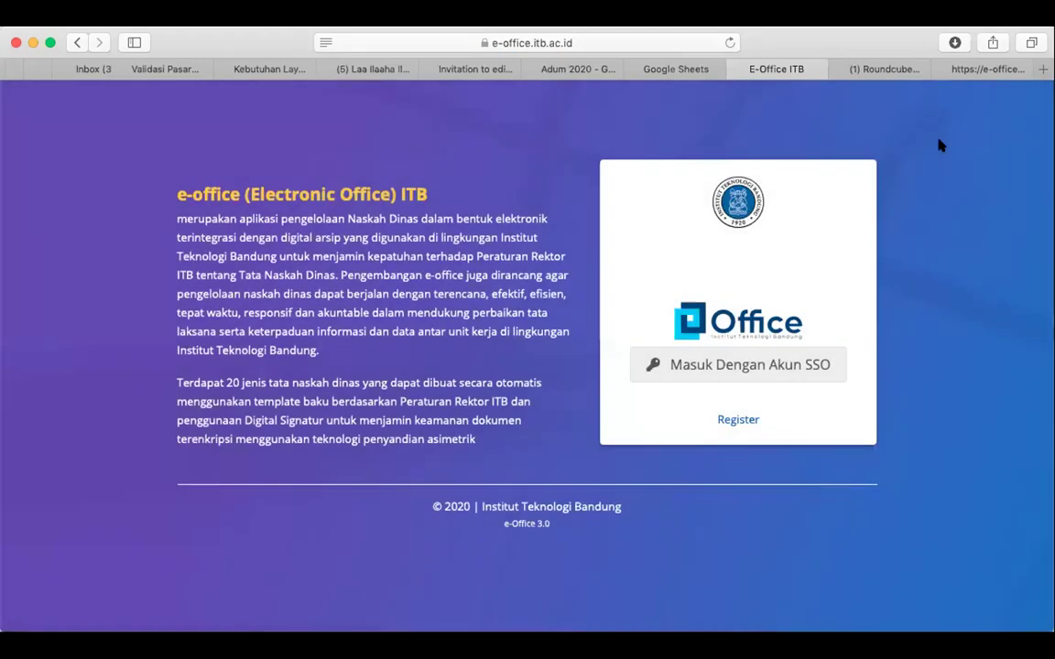
Log out of the current Roundcube account and try signing in with saved credentials
click(885, 69)
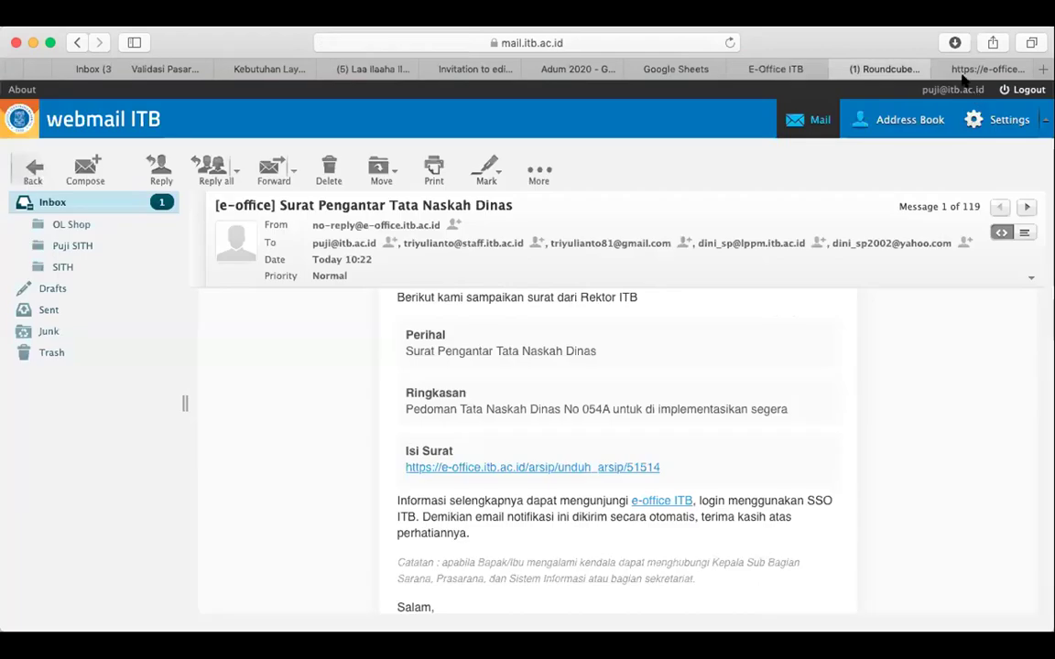
click(1002, 89)
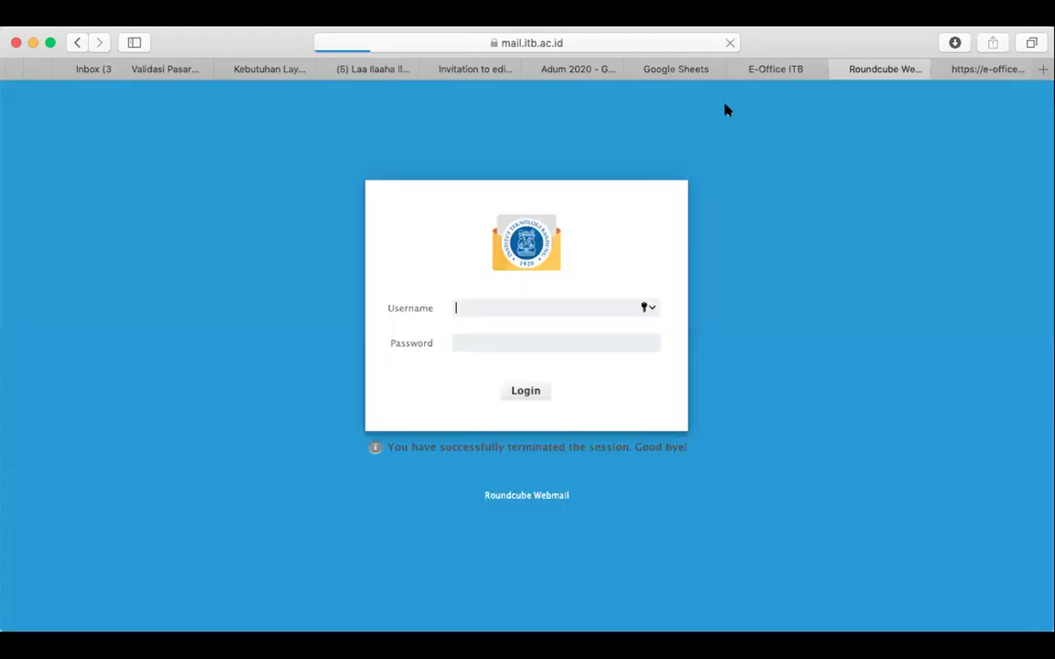
click(462, 303)
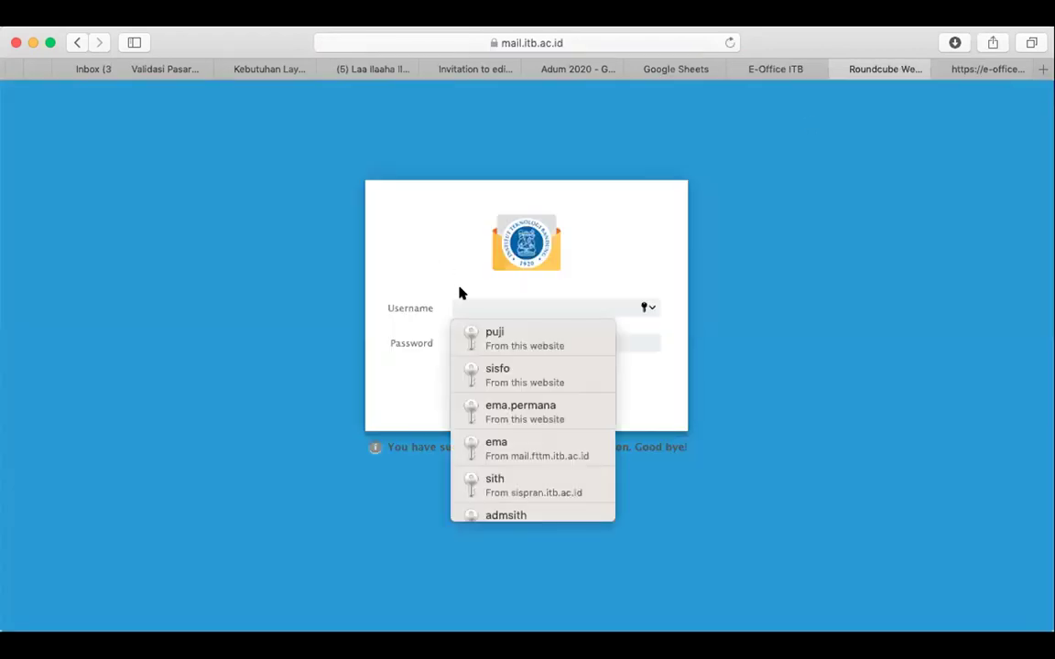
click(525, 412)
click(525, 386)
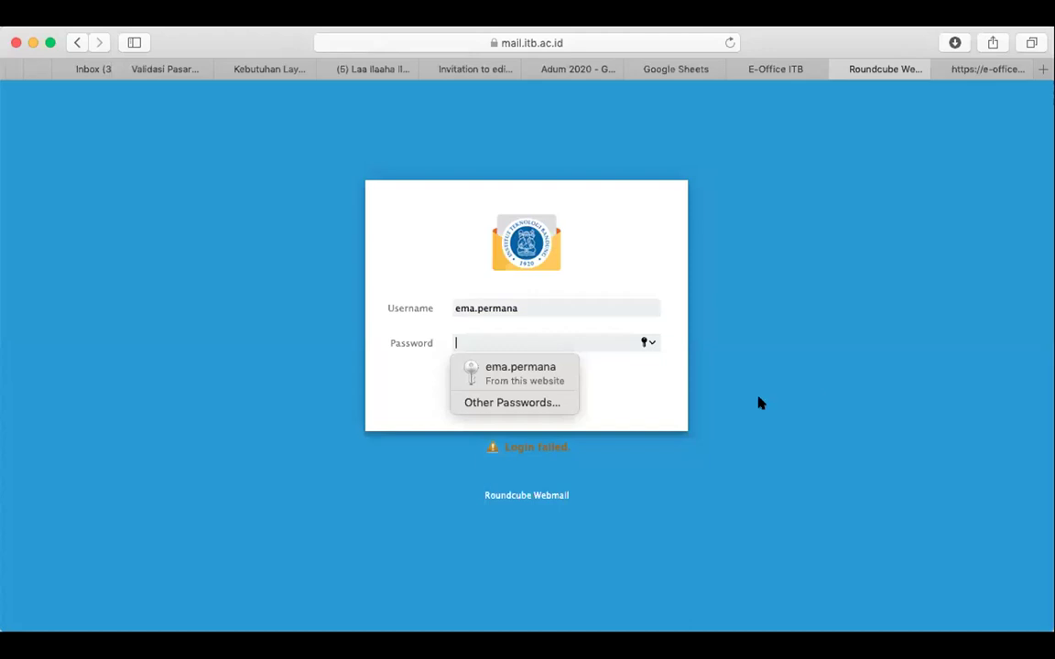
click(554, 382)
click(529, 392)
Sign in to webmail with the secretary's username and password, declining to save the password
text(a)
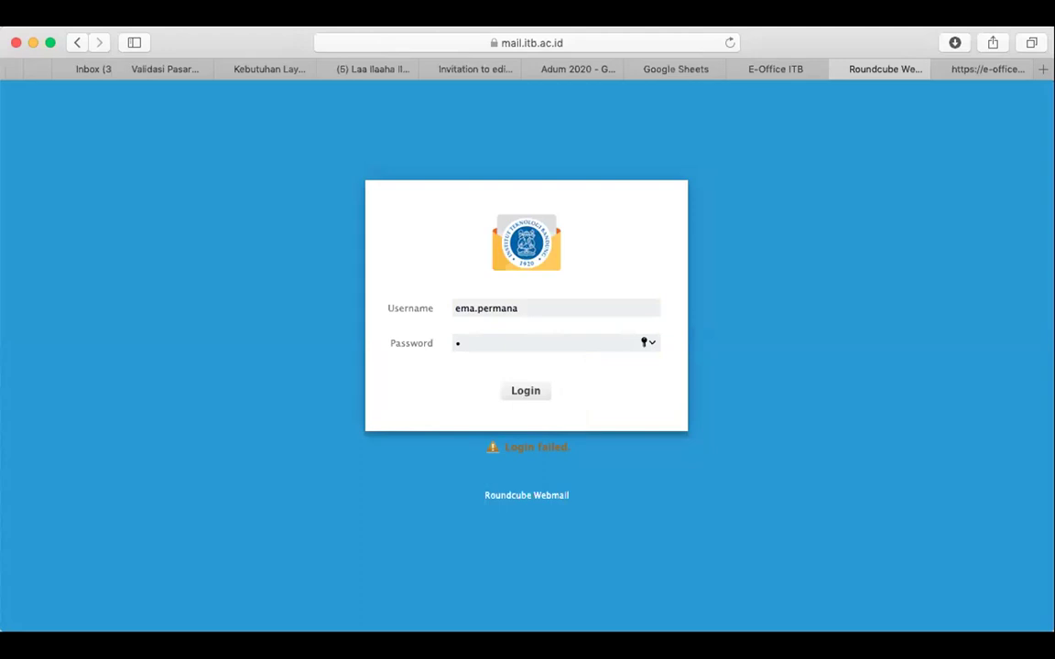
text(aaaaaaa)
double_click(558, 309)
text(ema)
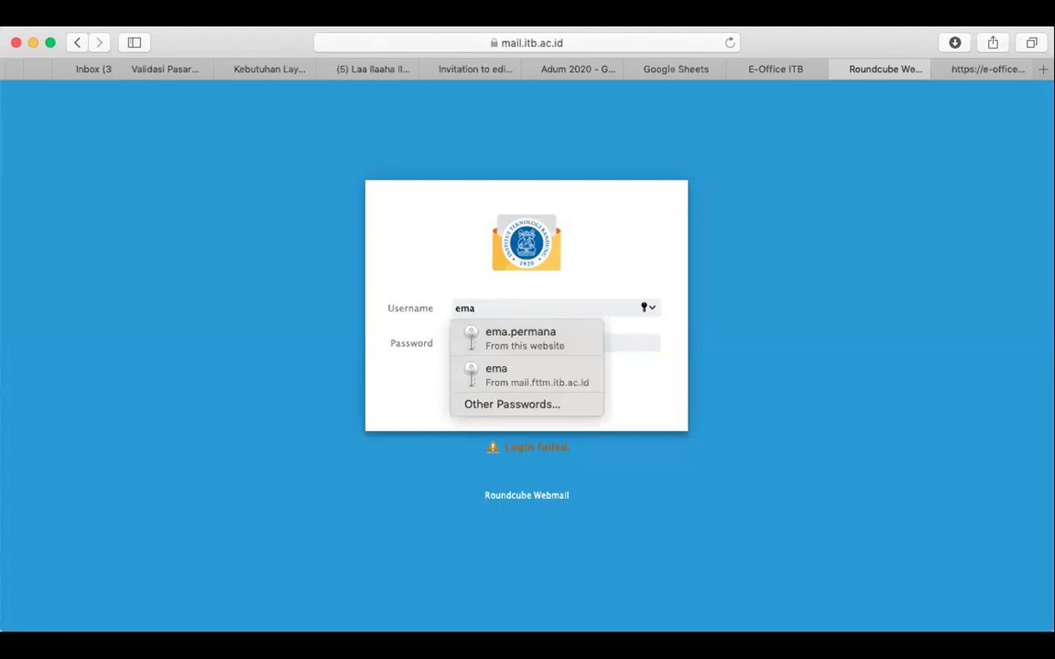
text(ps)
double_click(538, 346)
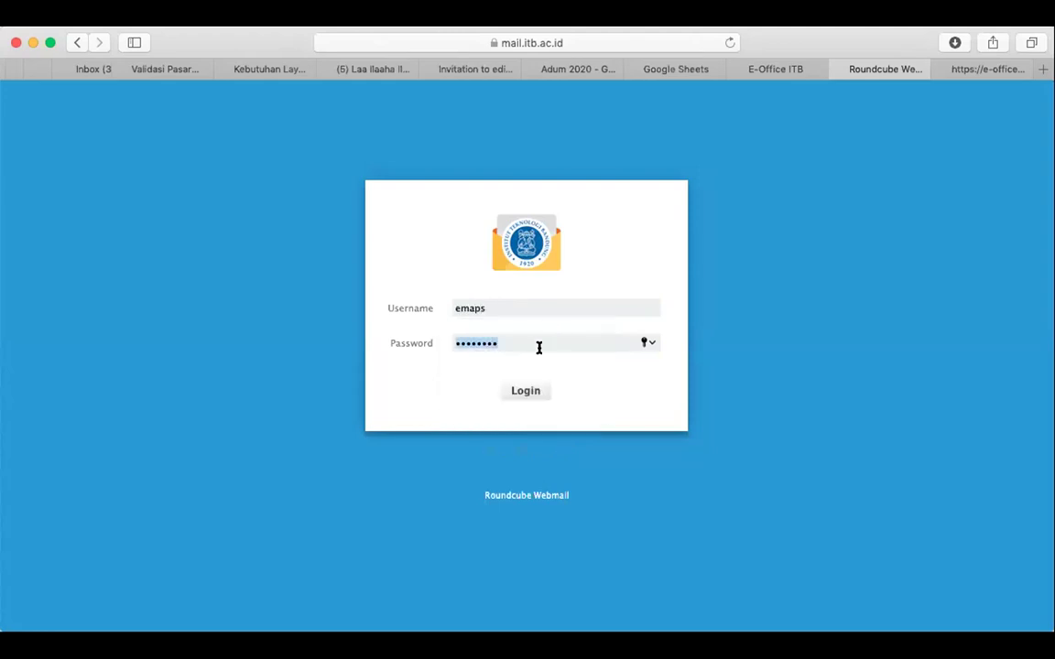
text(••••••••••)
key(BackSpace)
key(BackSpace)
key(BackSpace)
key(BackSpace)
key(BackSpace)
key(BackSpace)
key(BackSpace)
key(BackSpace)
key(BackSpace)
key(BackSpace)
text(•••••••••••••)
click(527, 390)
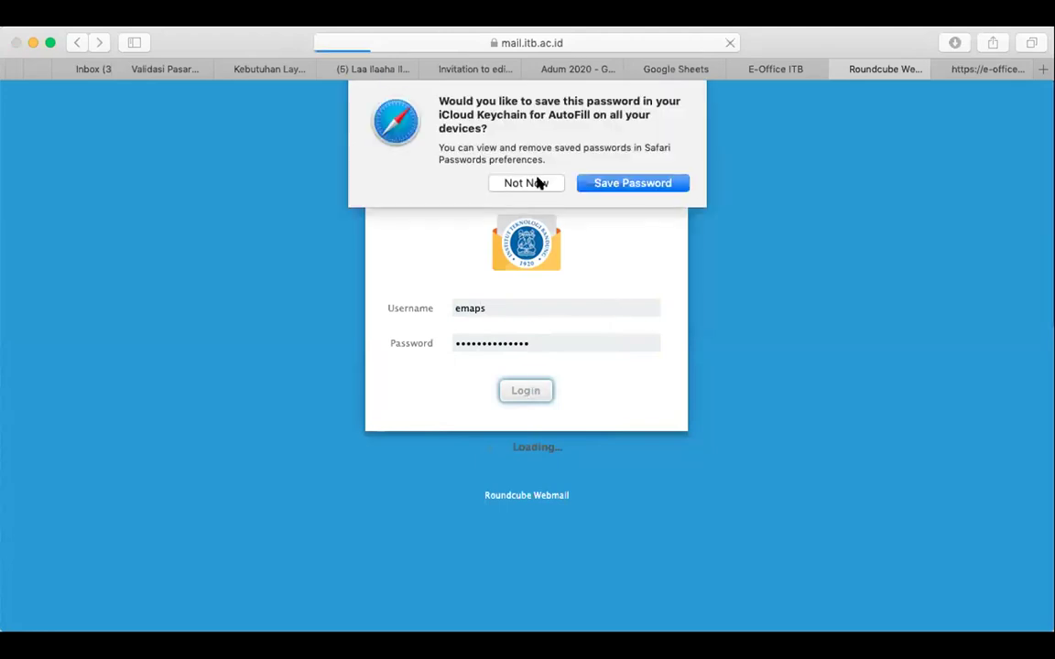
click(536, 181)
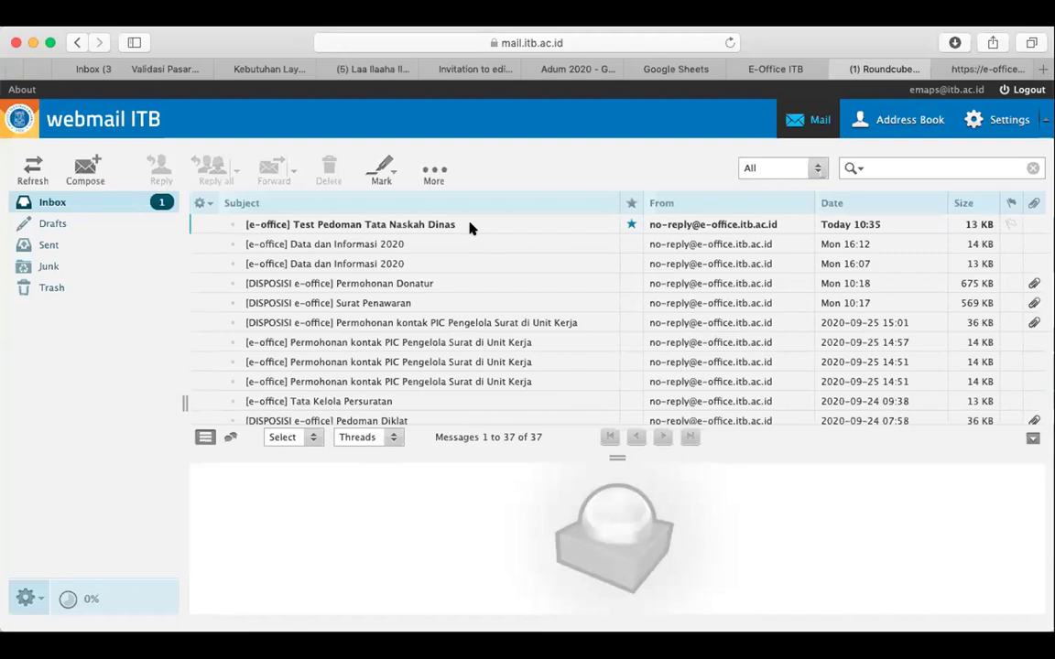
Open the Test Pedoman Tata Naskah Dinas notification, display its images, and read the body
click(470, 228)
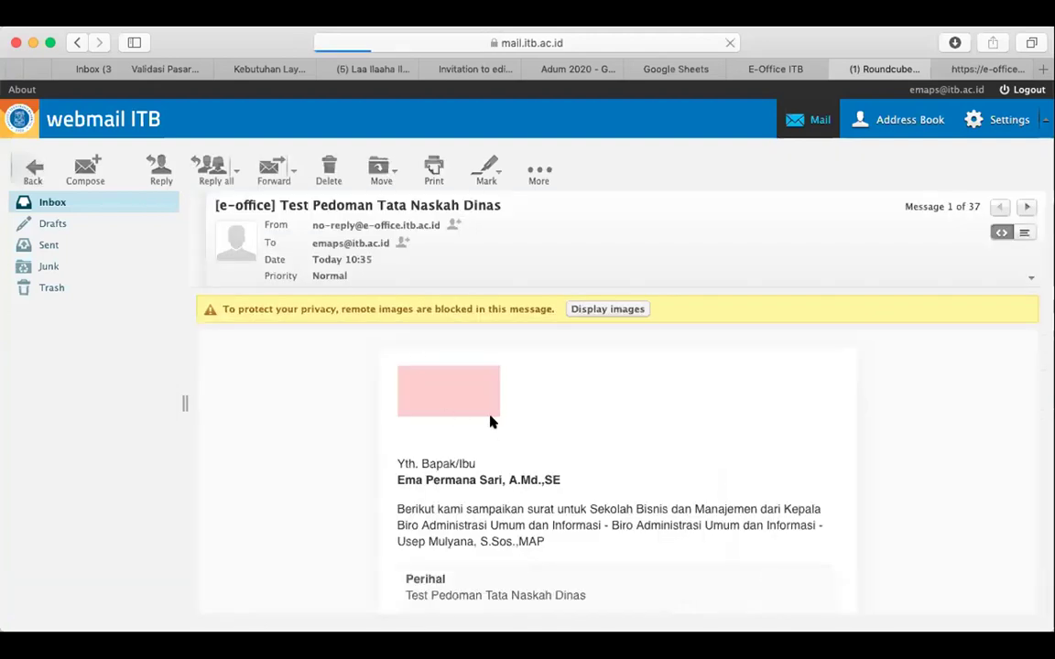
click(594, 312)
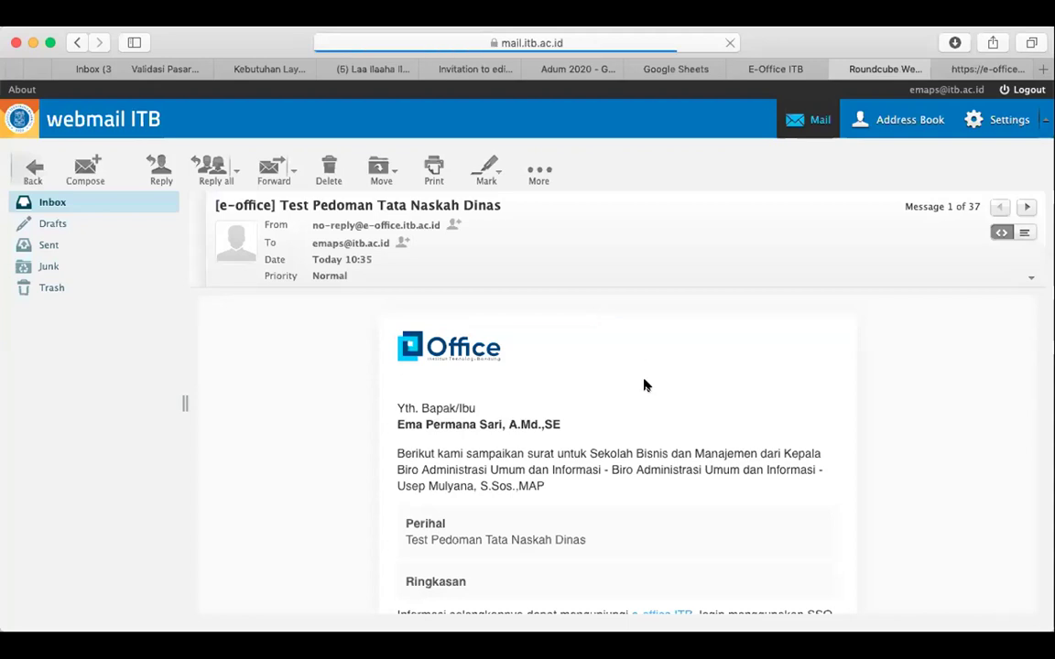
scroll(635, 385, down, 2)
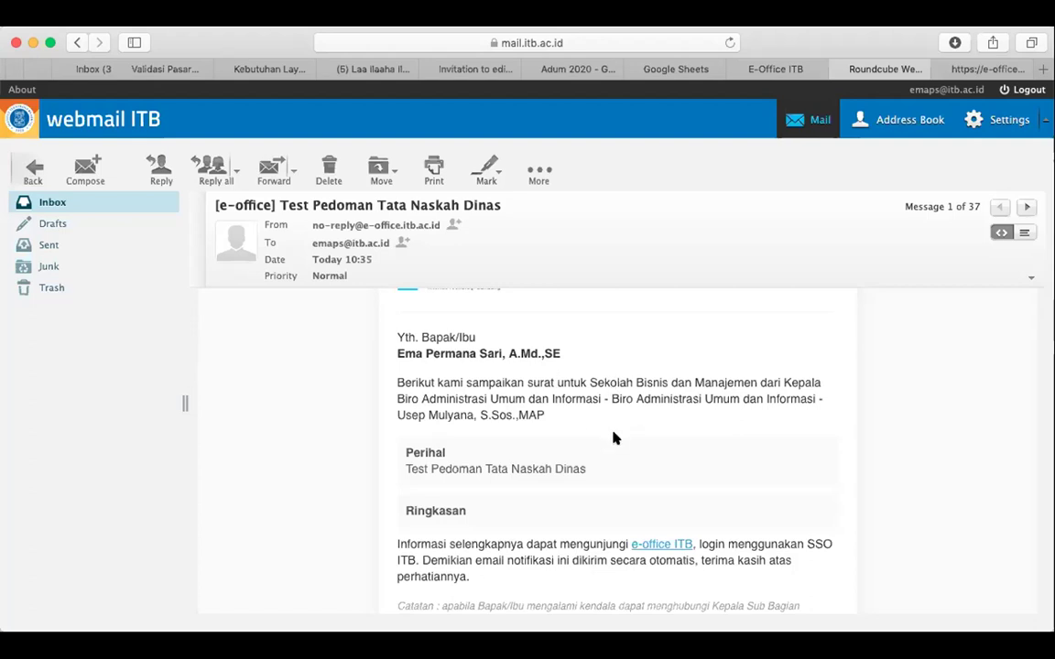
scroll(565, 438, down, 1)
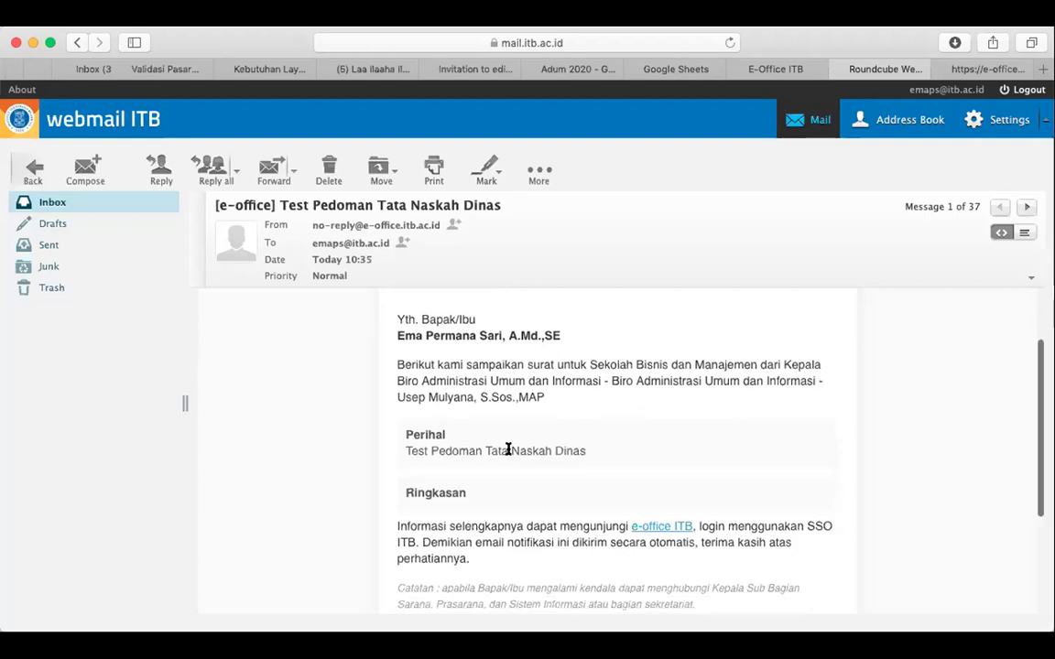
scroll(563, 477, down, 5)
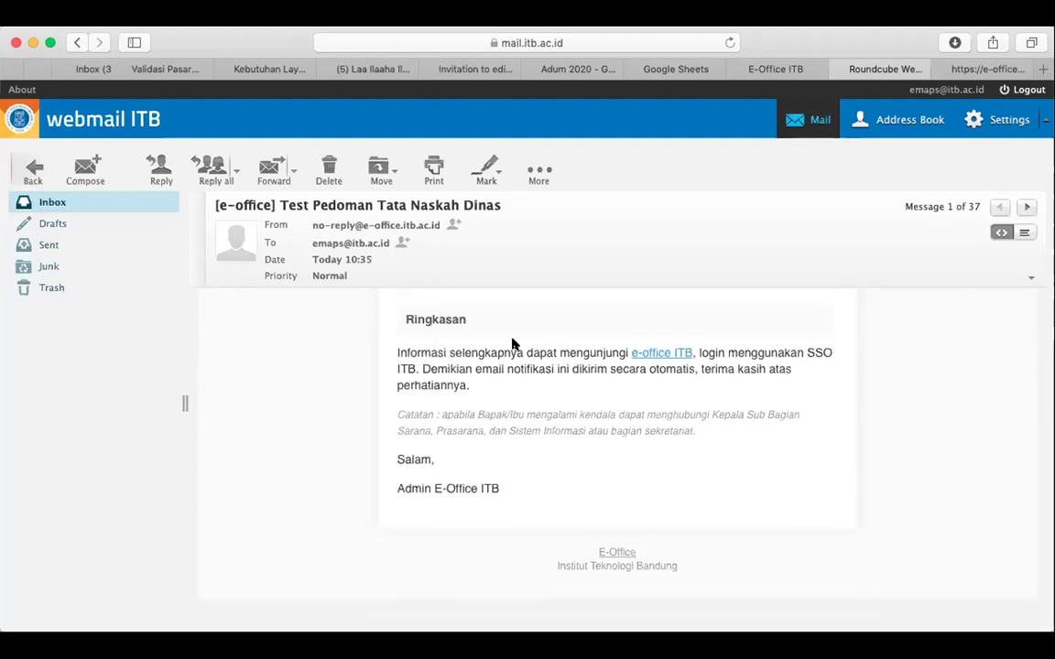
scroll(495, 329, up, 3)
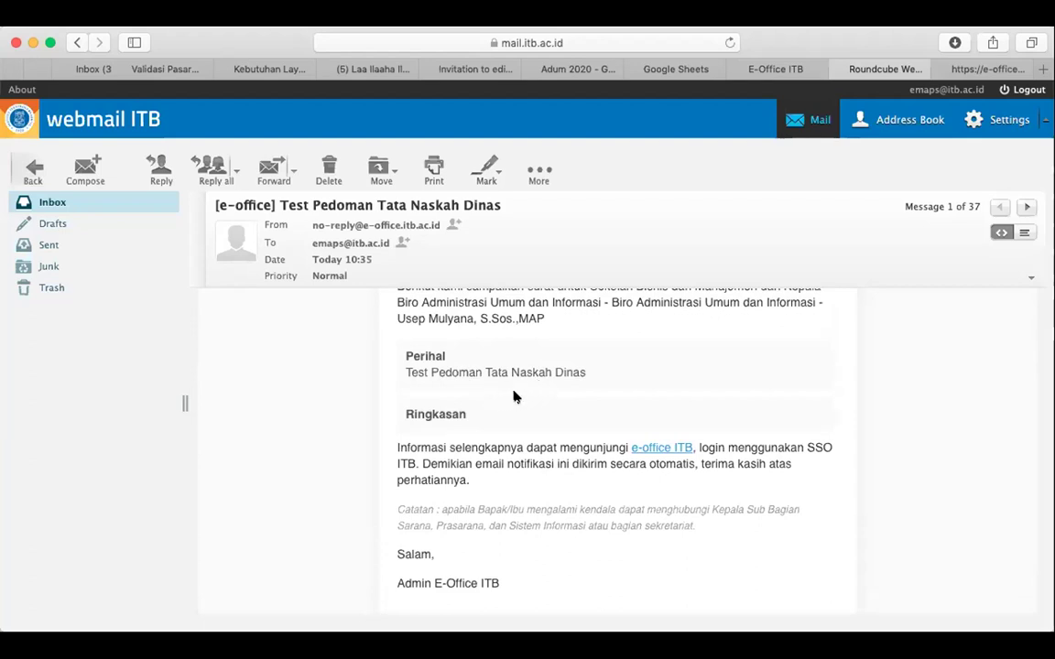
scroll(516, 397, up, 2)
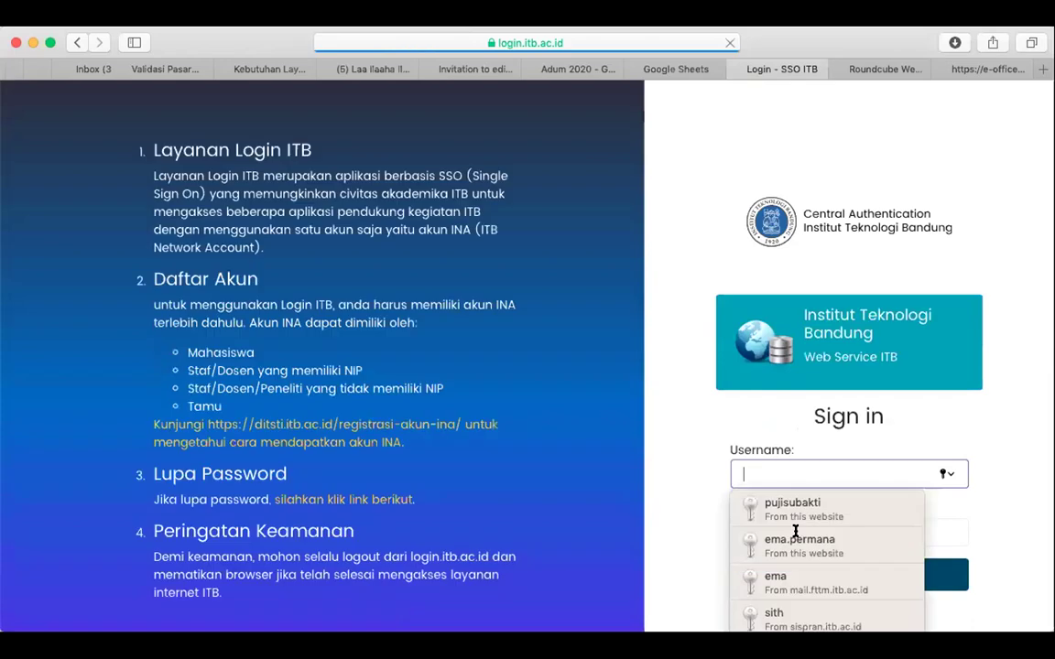
Sign in to SSO ITB using the saved credentials
click(797, 542)
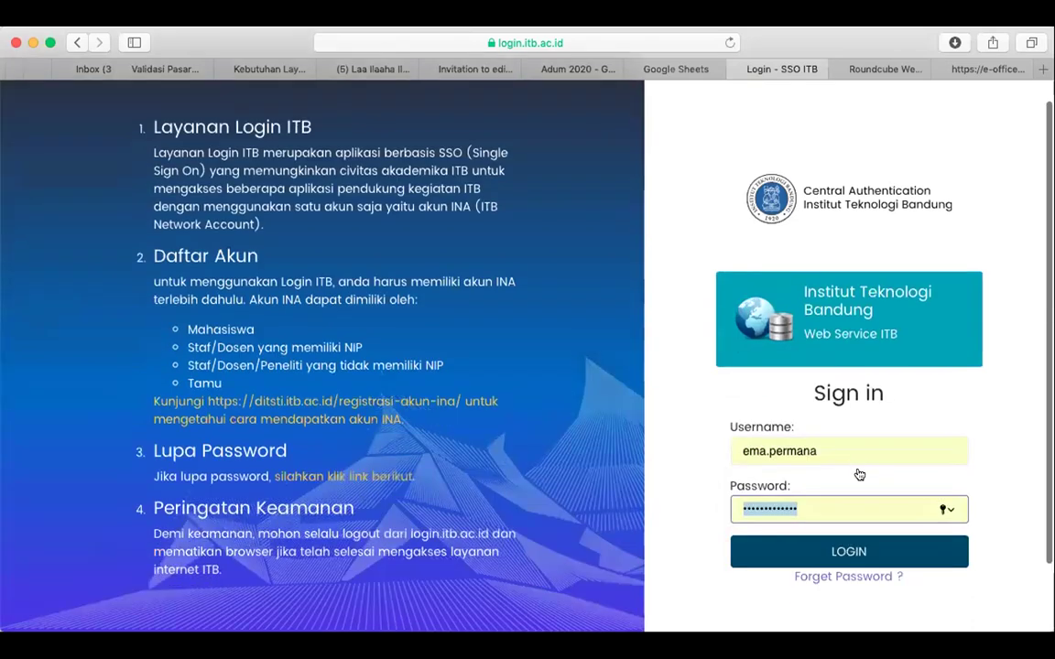
scroll(859, 475, down, 2)
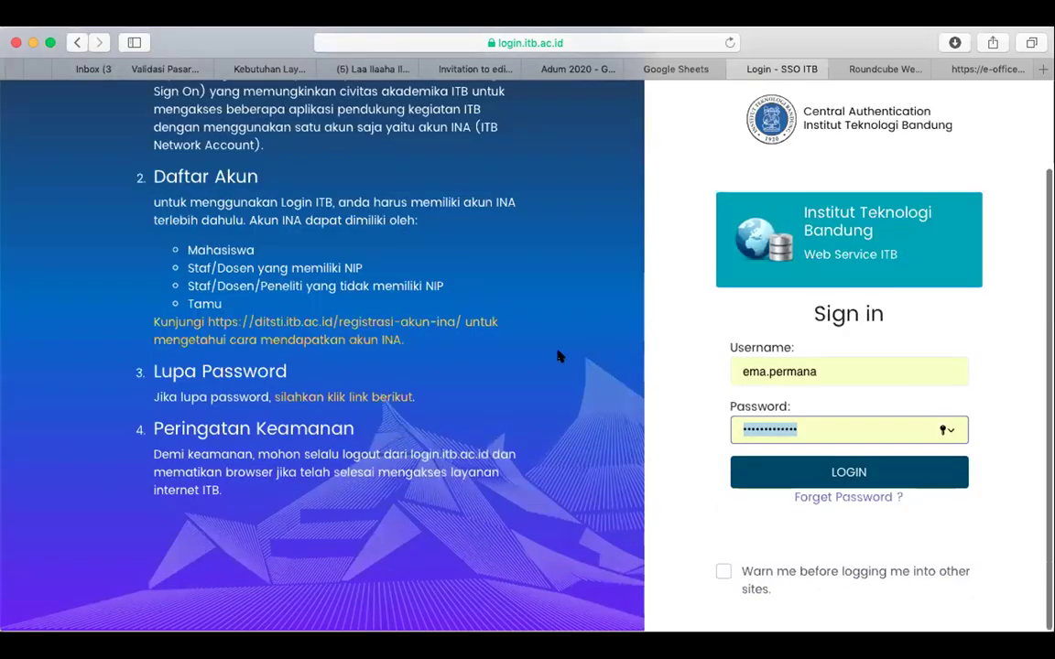
key(Return)
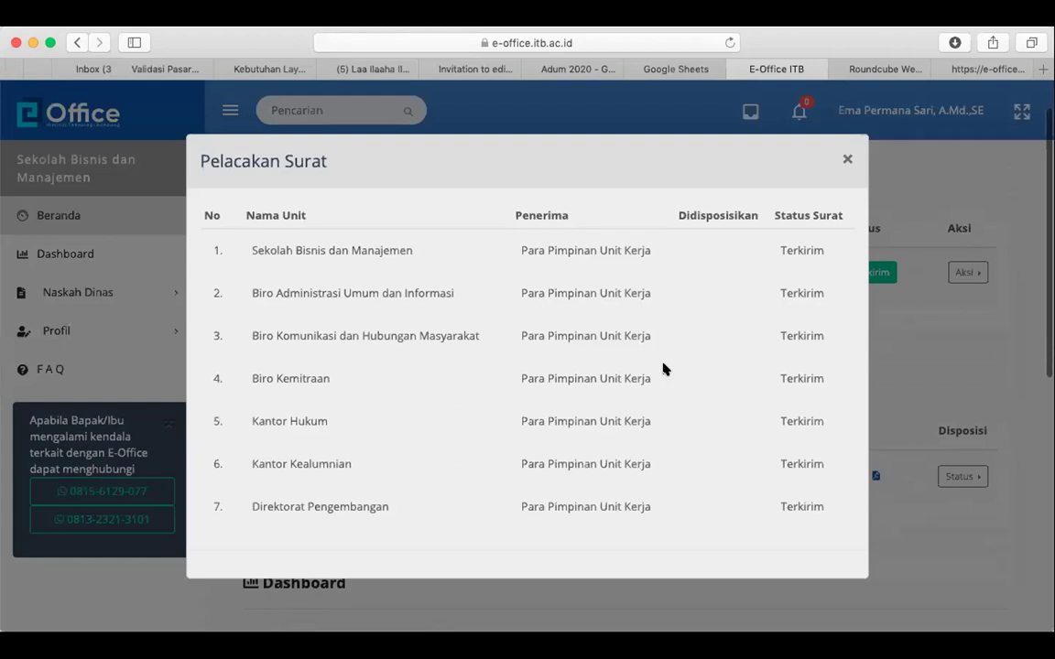
Close the tracking list, accept letter 8/IT1.B03.1/KA.00/2020 via Aksi > Terima, and reload Beranda
scroll(666, 368, up, 1)
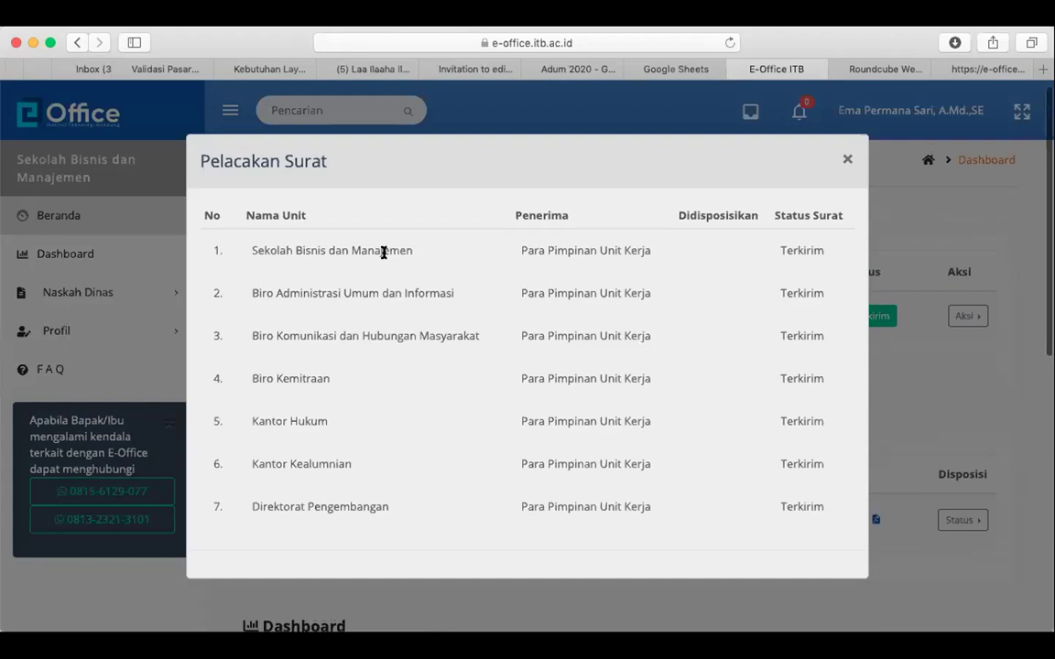
click(848, 163)
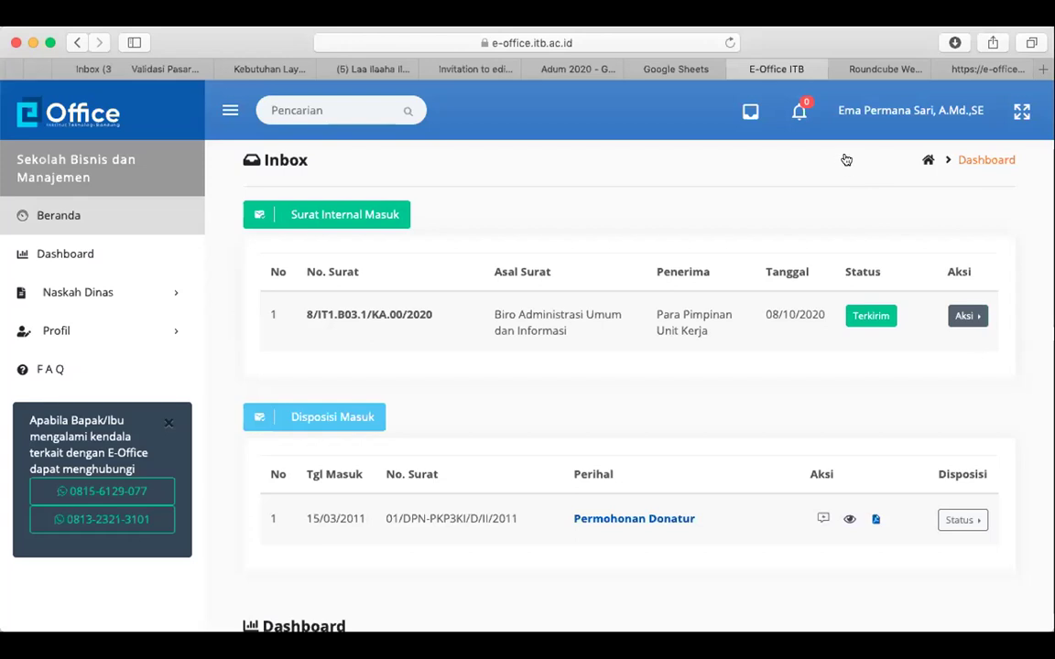
click(962, 318)
click(972, 315)
click(969, 316)
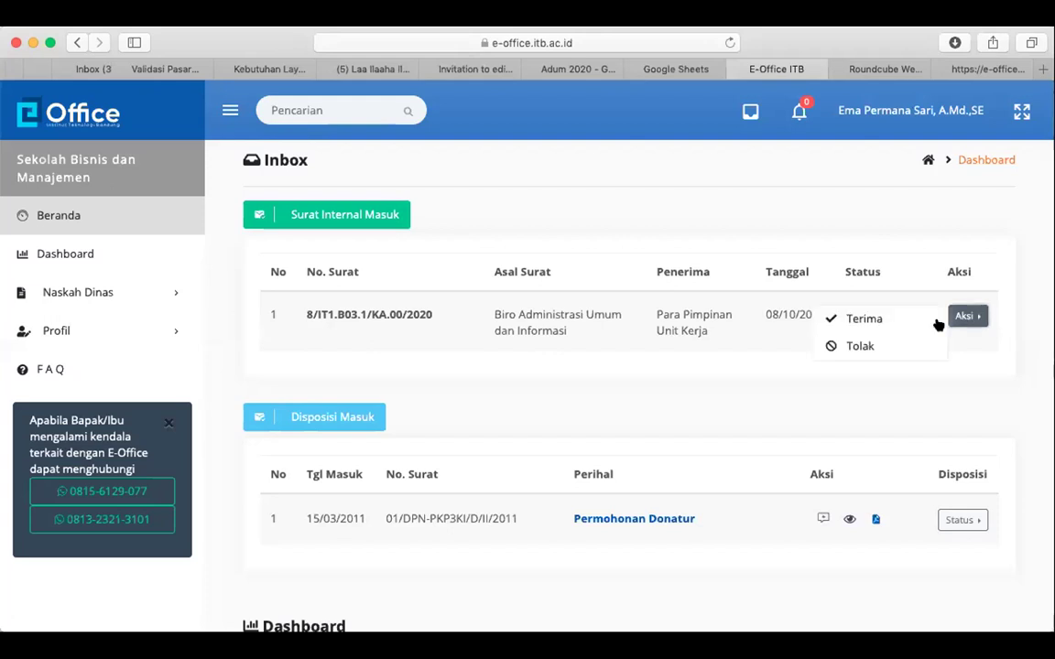
click(885, 320)
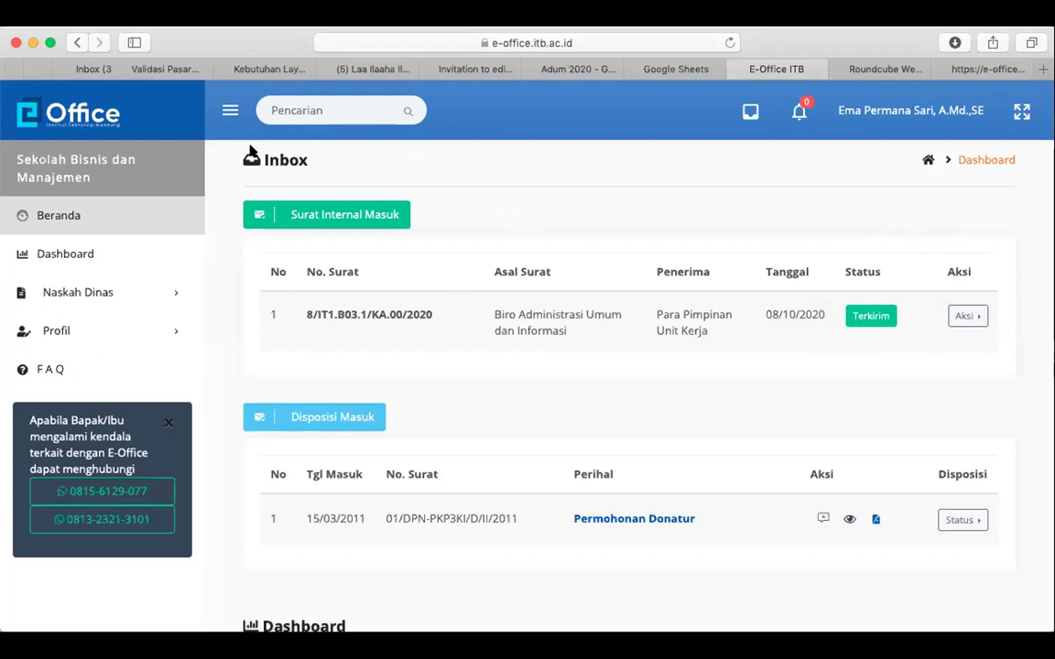
click(81, 218)
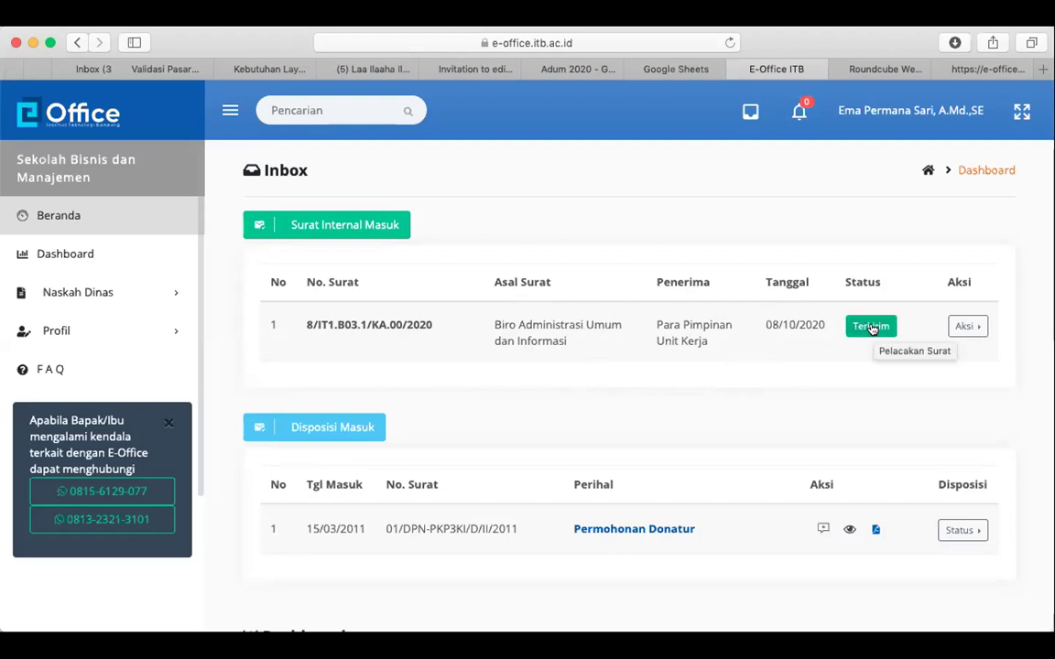
Review the letter's Pelacakan Surat list, close it, then accept the letter via Aksi > Terima
click(872, 328)
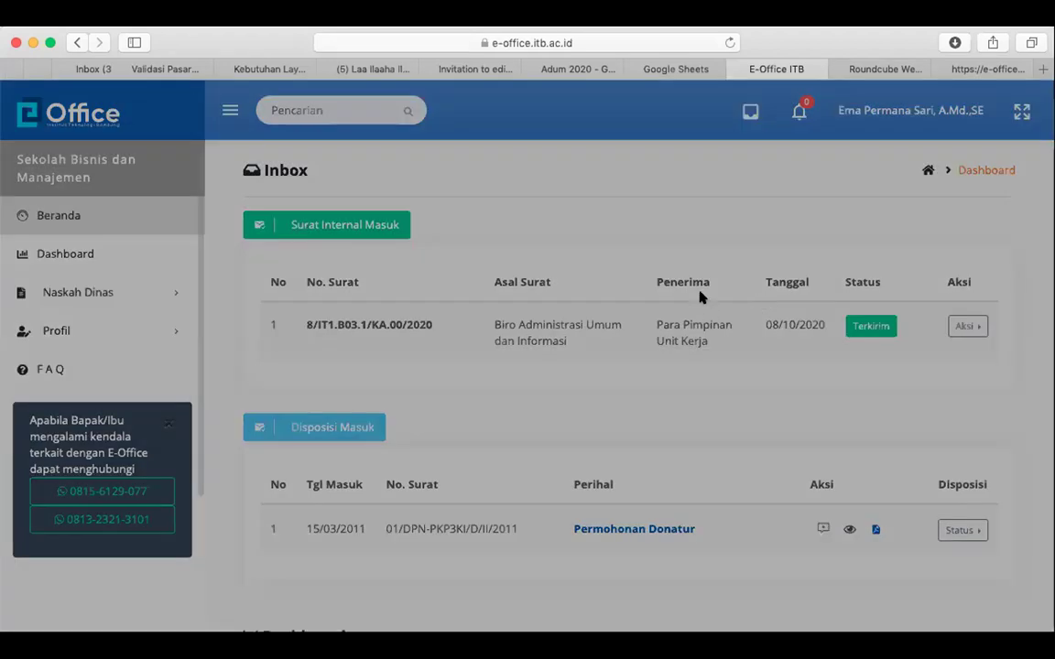
scroll(789, 473, down, 2)
scroll(790, 473, up, 2)
scroll(795, 453, down, 1)
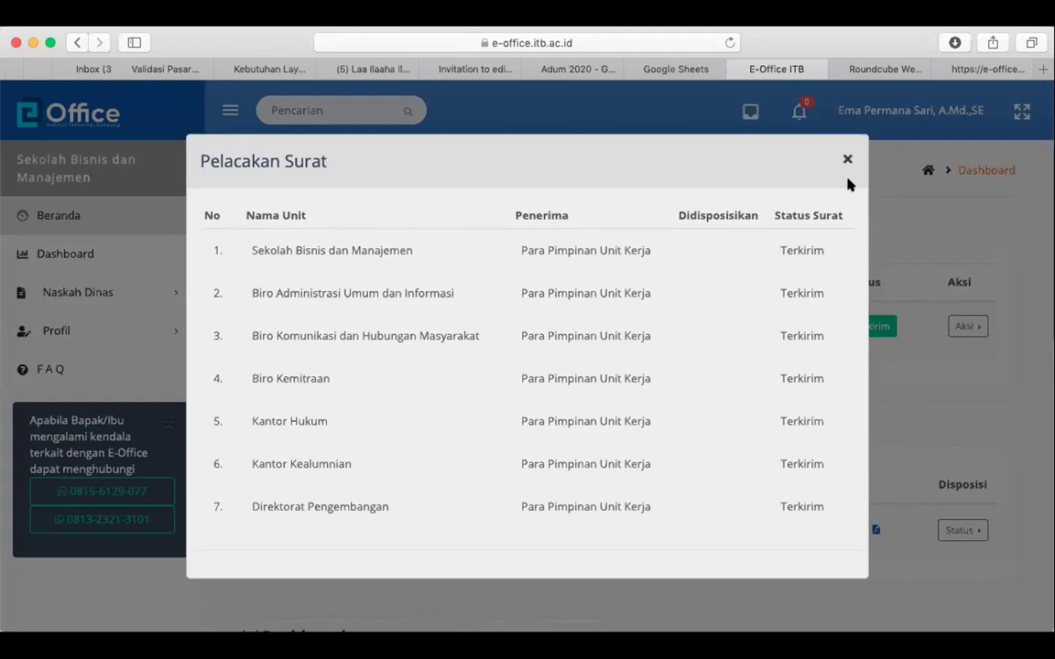
click(848, 181)
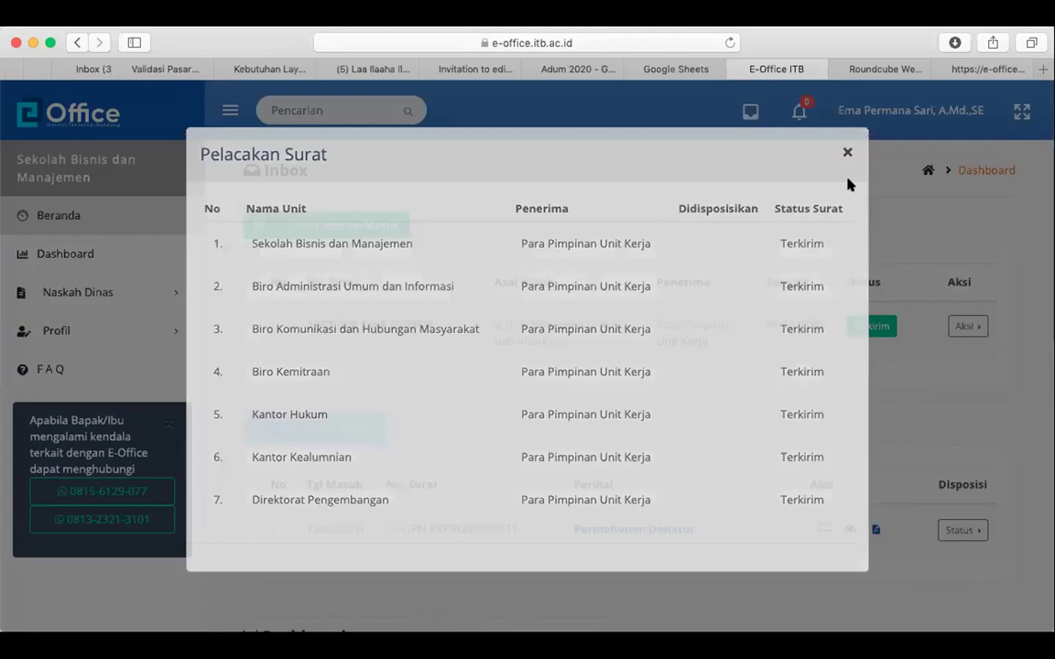
click(848, 163)
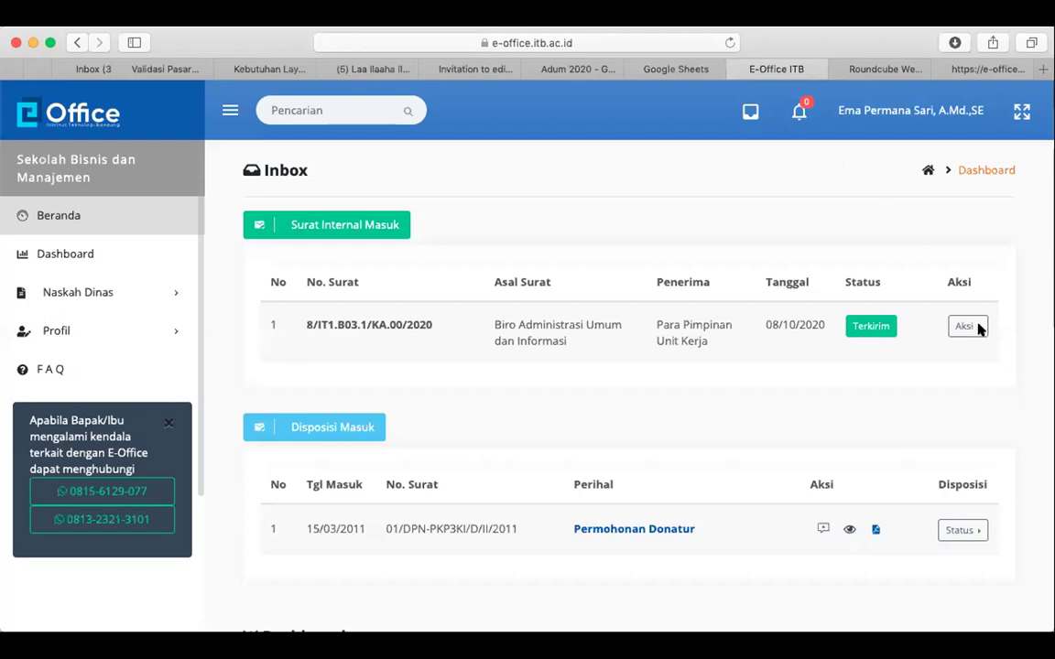
click(871, 328)
click(871, 337)
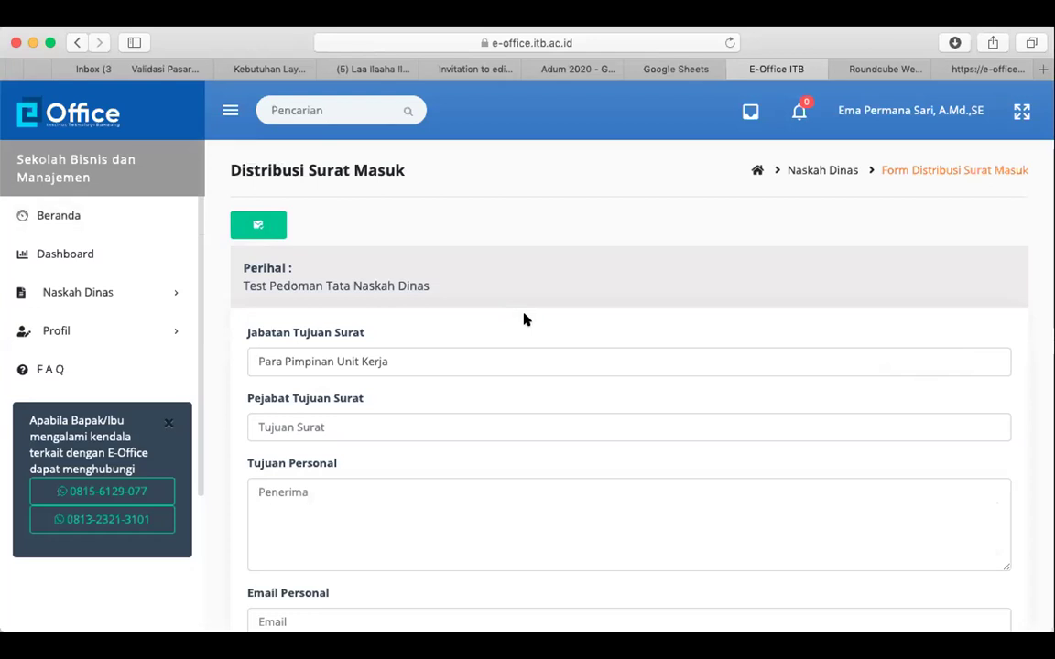
Replace the destination position with Dekan SBM from the autocomplete
scroll(524, 318, down, 2)
scroll(296, 205, up, 2)
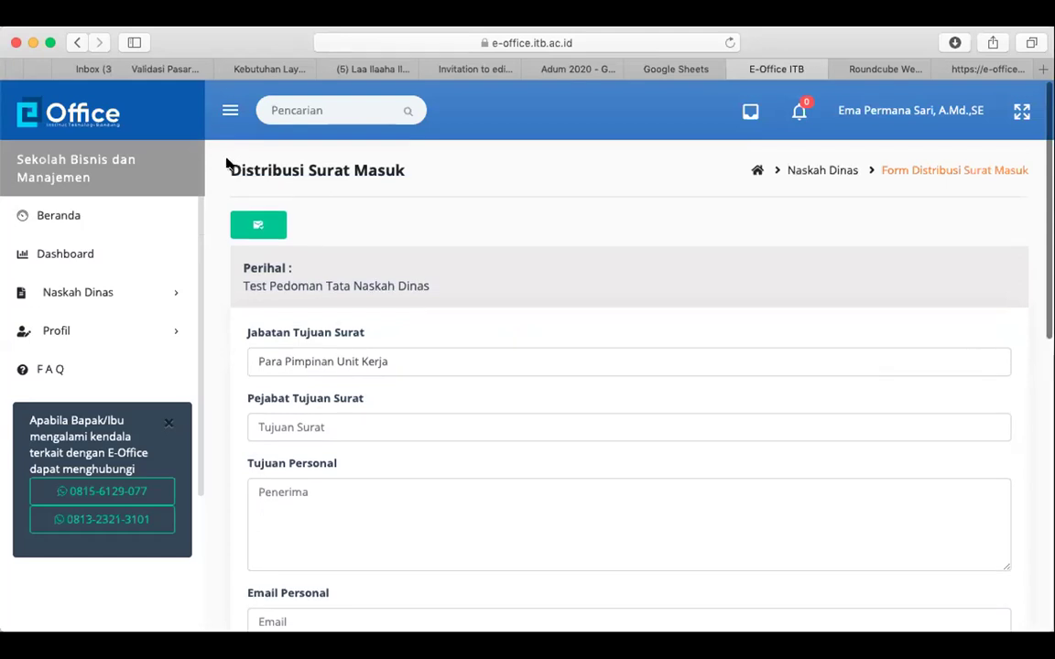
drag(224, 167, 417, 154)
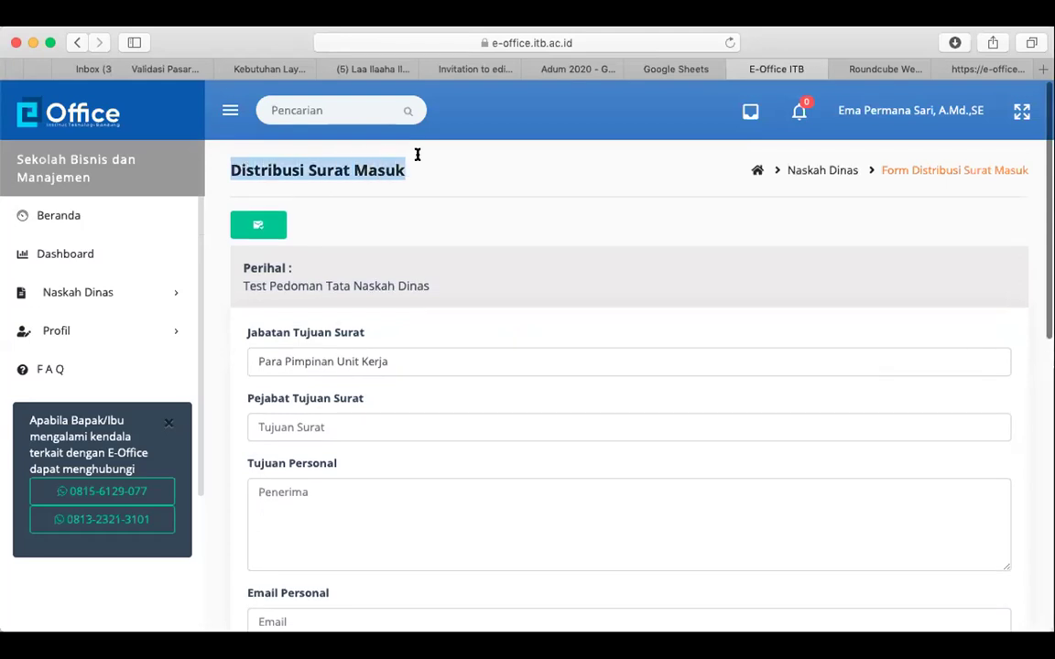
click(441, 231)
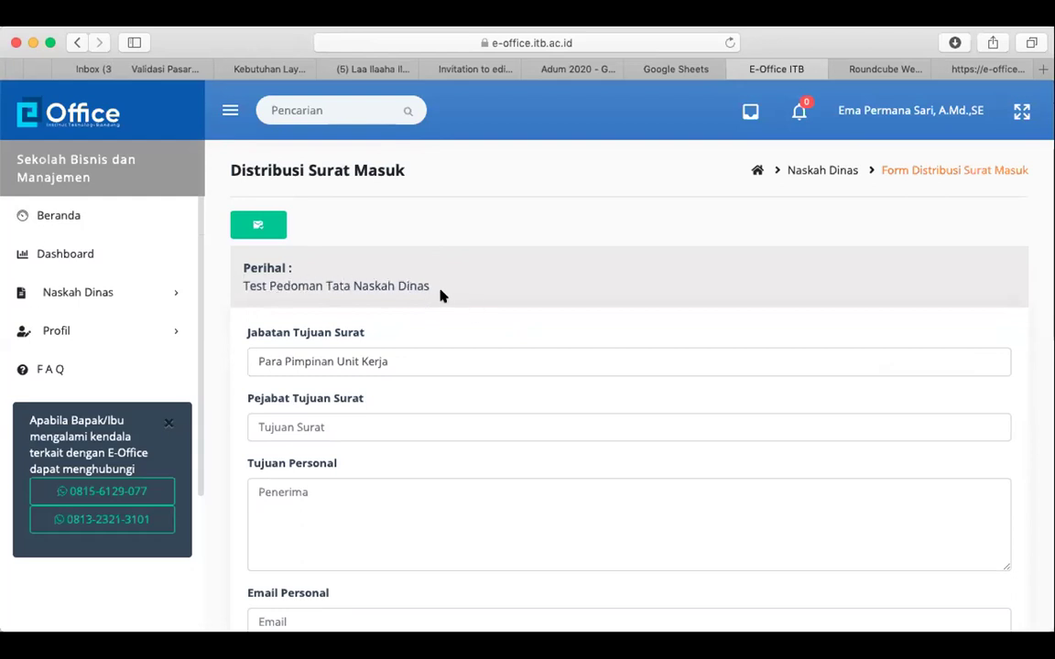
scroll(441, 292, down, 2)
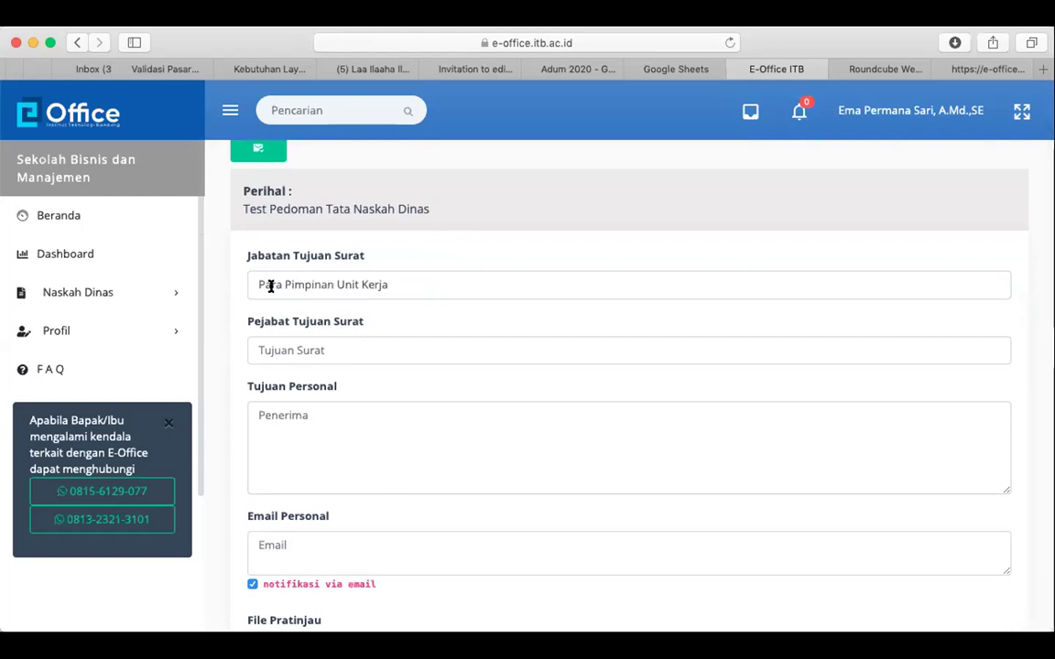
triple_click(346, 281)
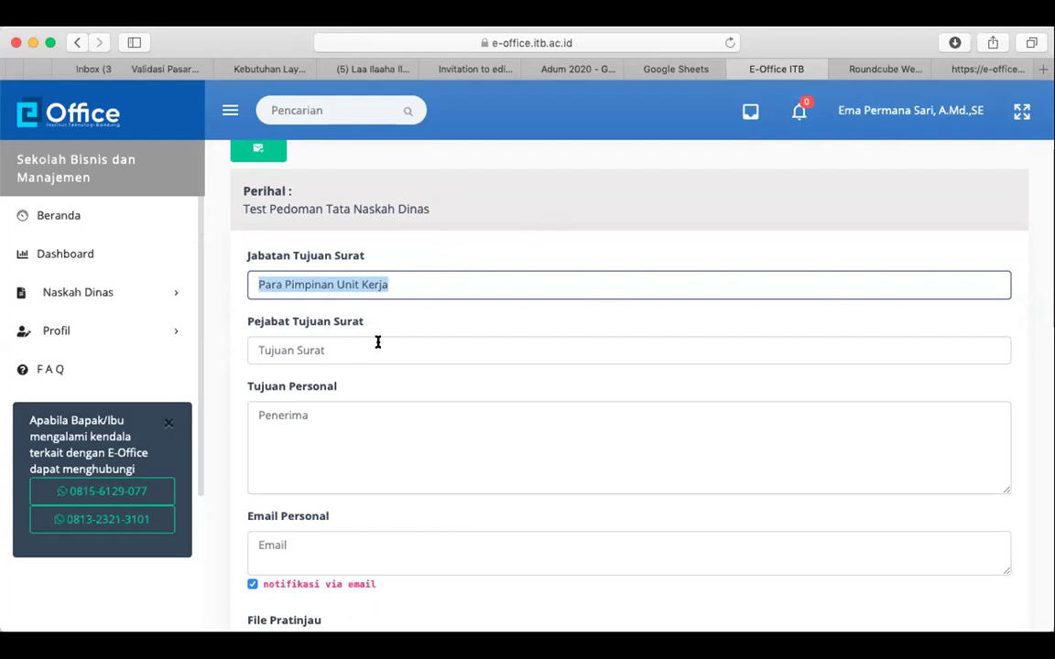
text(deka)
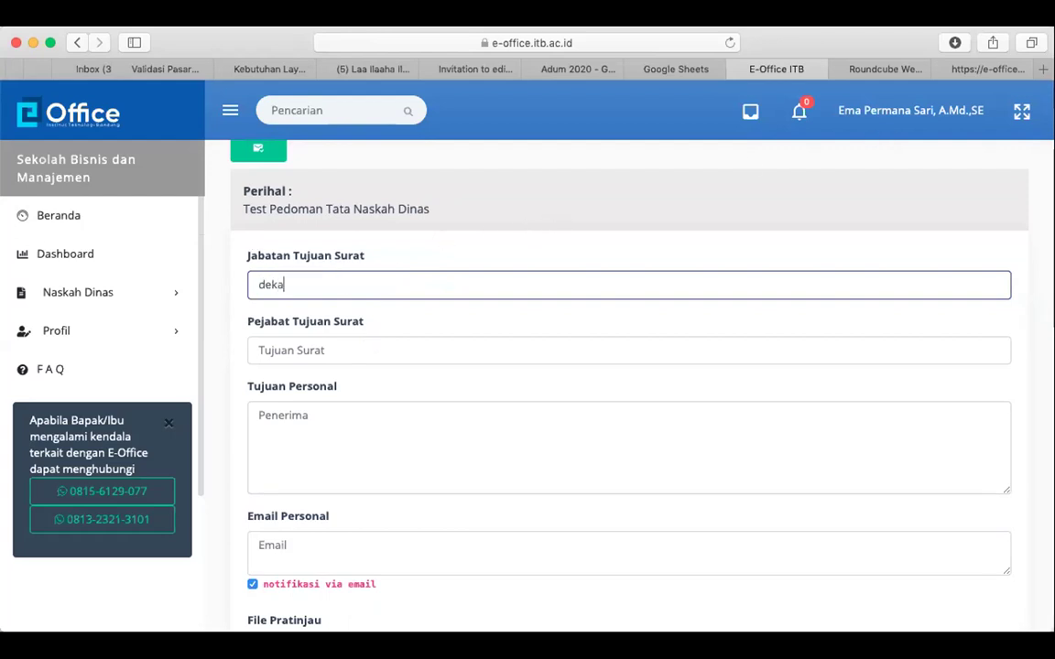
text(n)
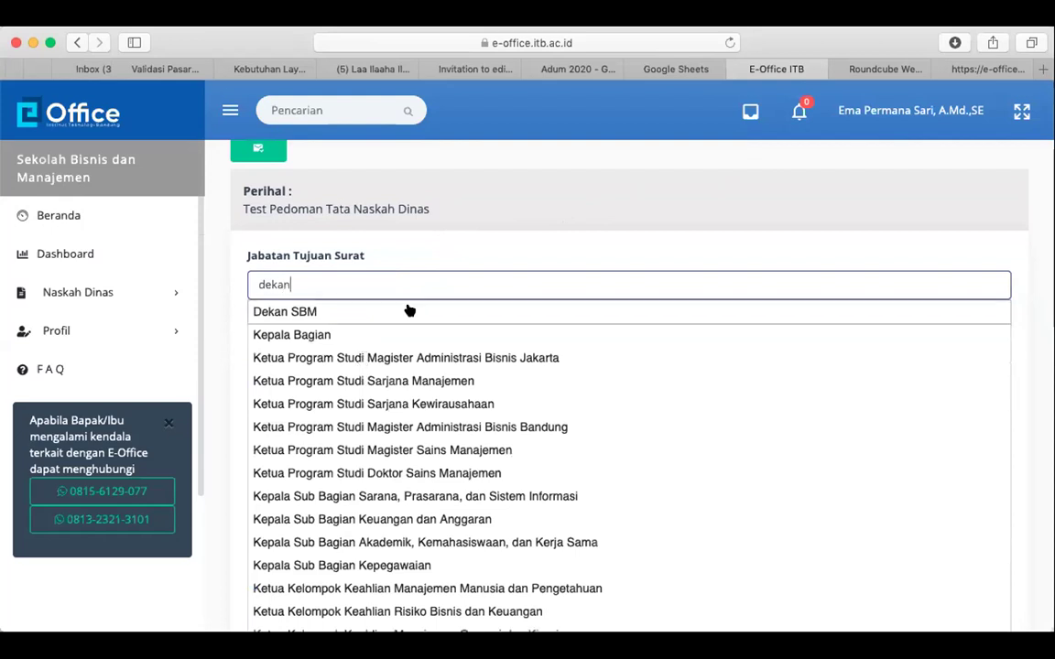
click(412, 310)
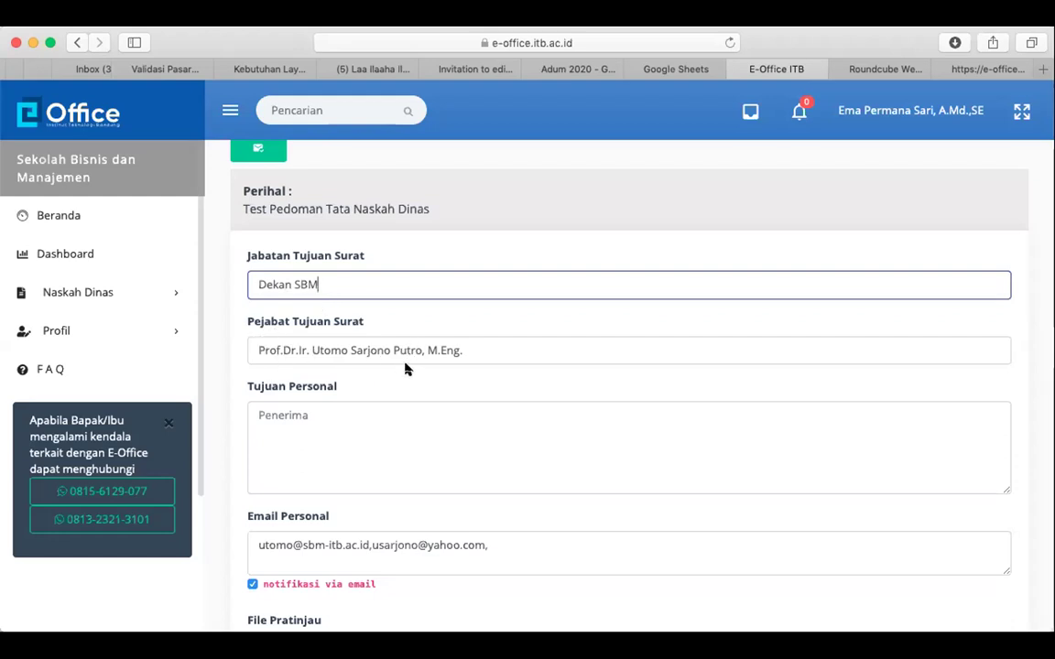
Turn off the 'notifikasi via email' option
scroll(407, 368, down, 2)
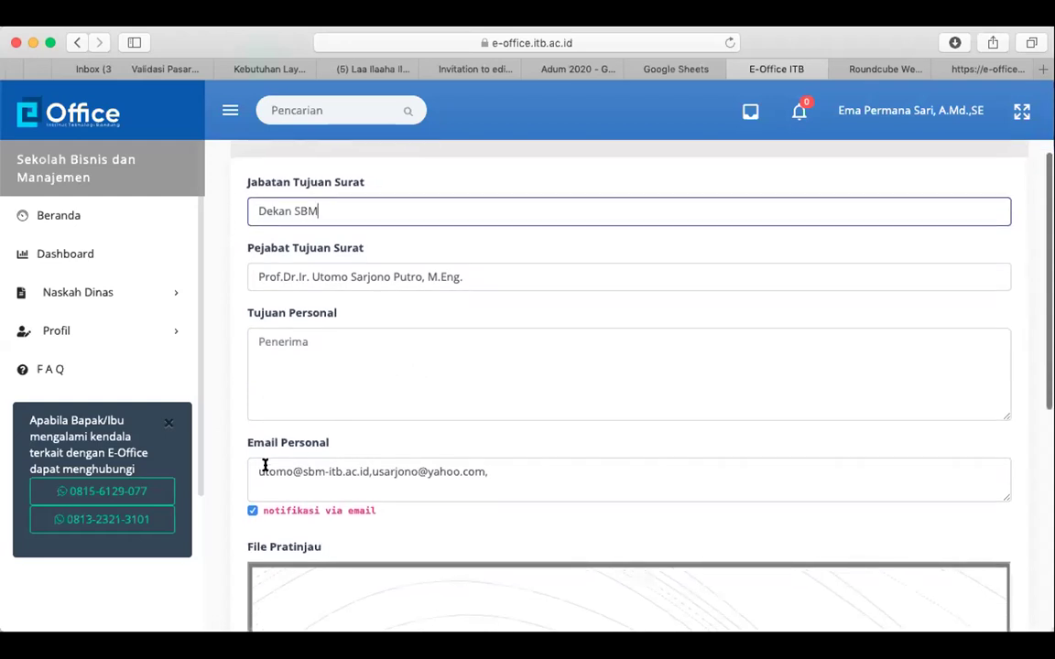
click(251, 512)
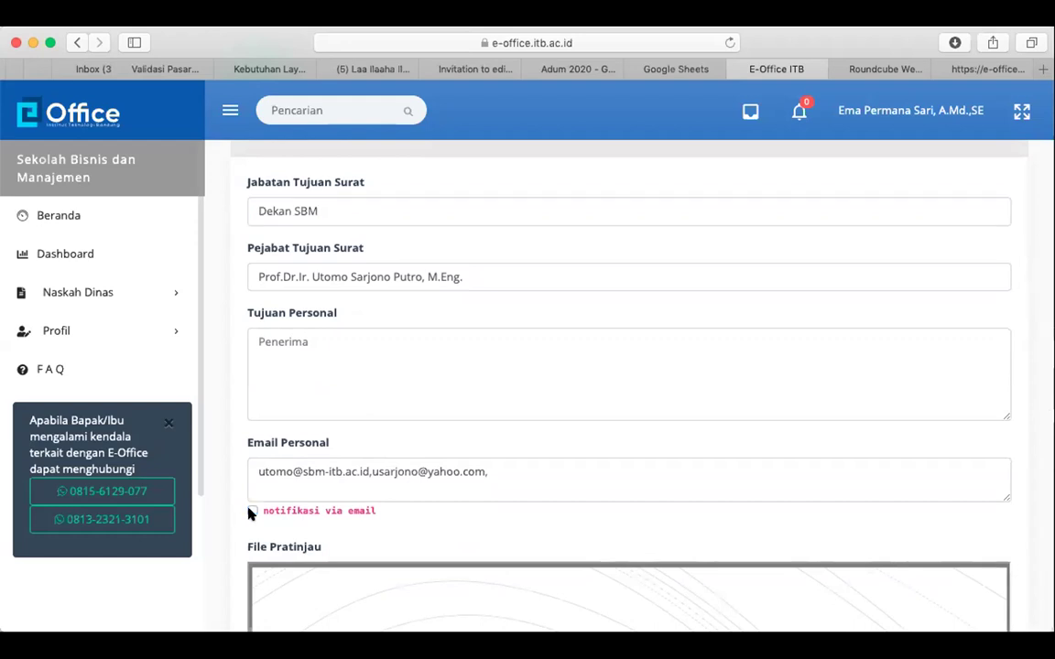
click(252, 511)
click(252, 512)
Change the destination position to Kepala Bagian, leaving the personal recipient field empty
triple_click(386, 214)
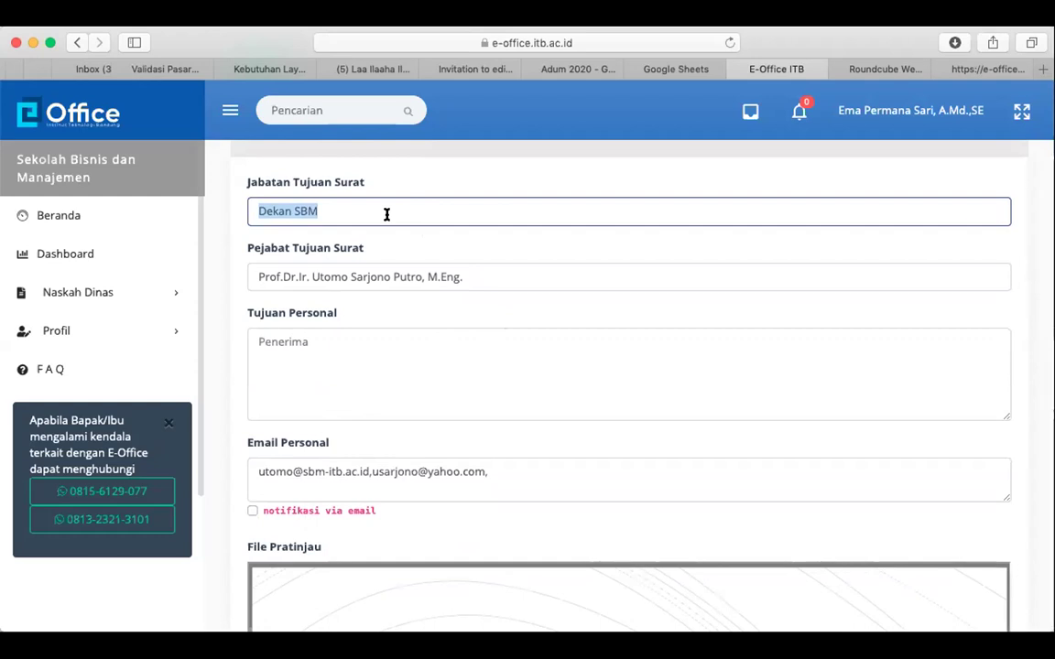
text(kabag)
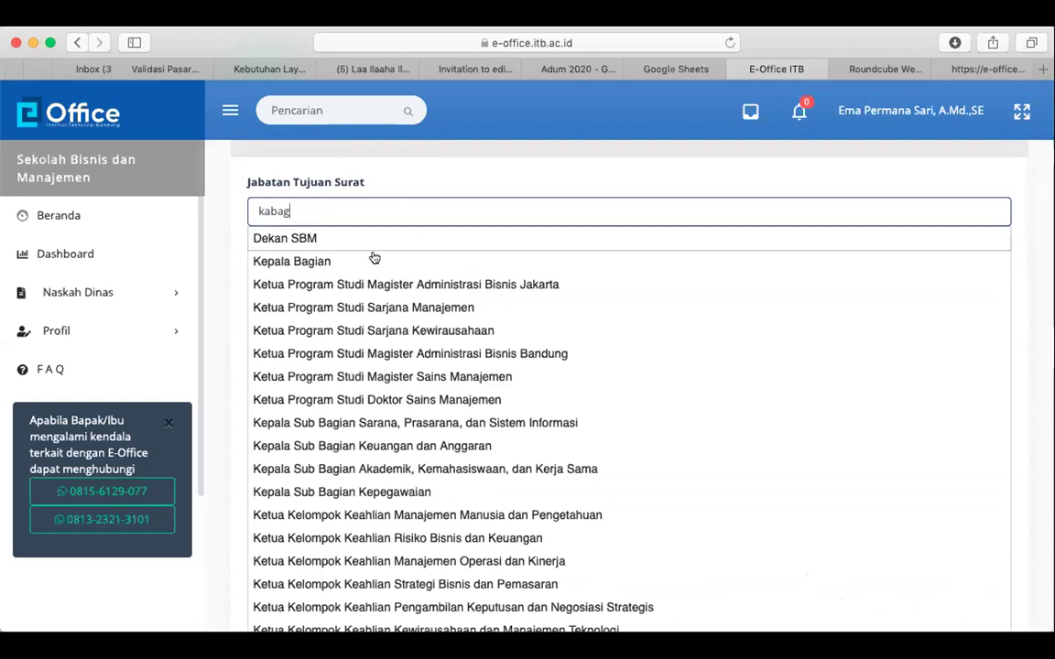
key(Down)
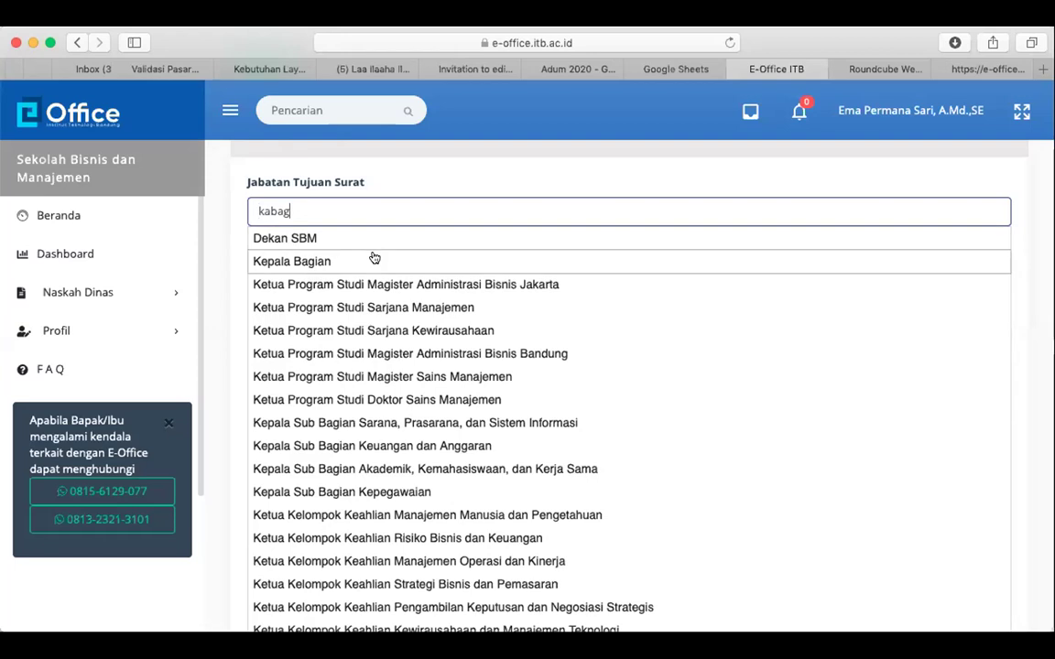
key(Return)
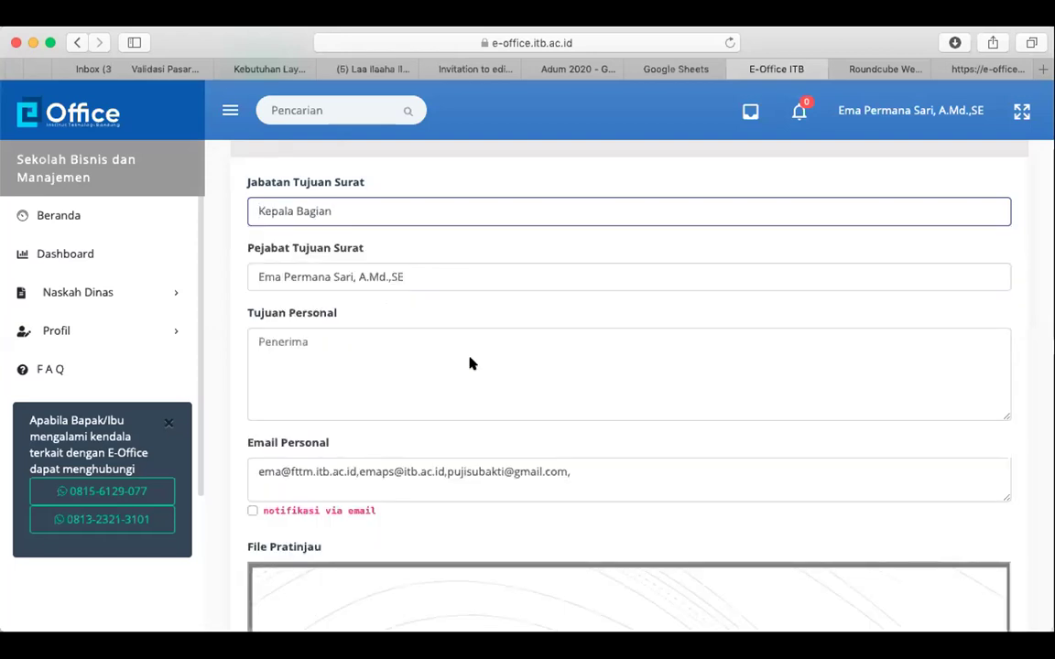
click(469, 364)
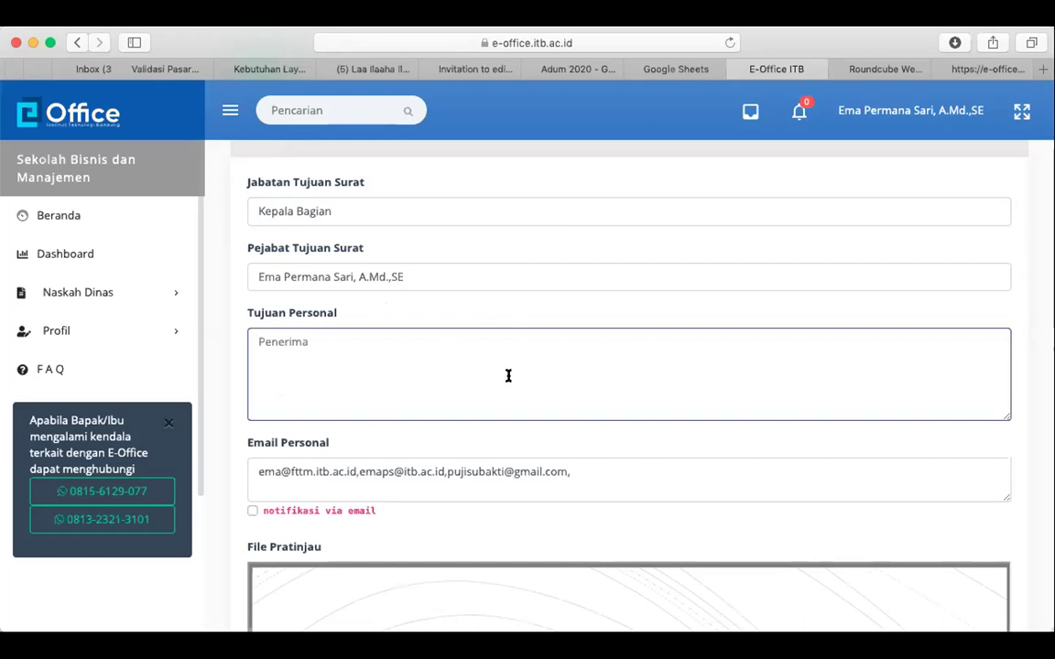
text(lia)
key(BackSpace)
key(BackSpace)
key(BackSpace)
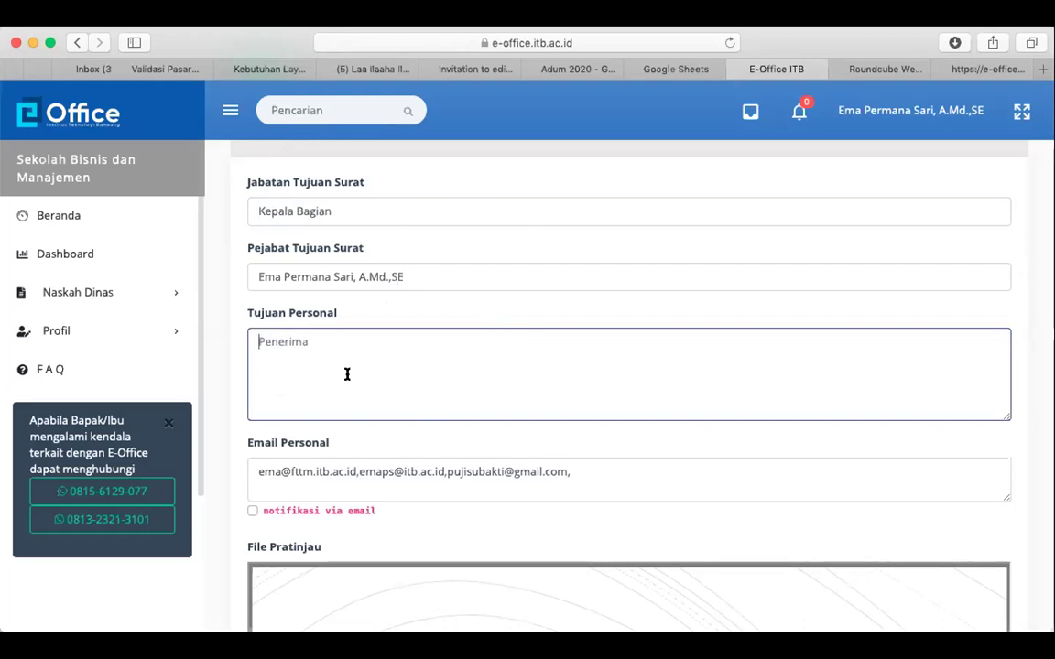
Submit the letter's distribution to Kepala Bagian with Distribusikan
scroll(353, 370, down, 3)
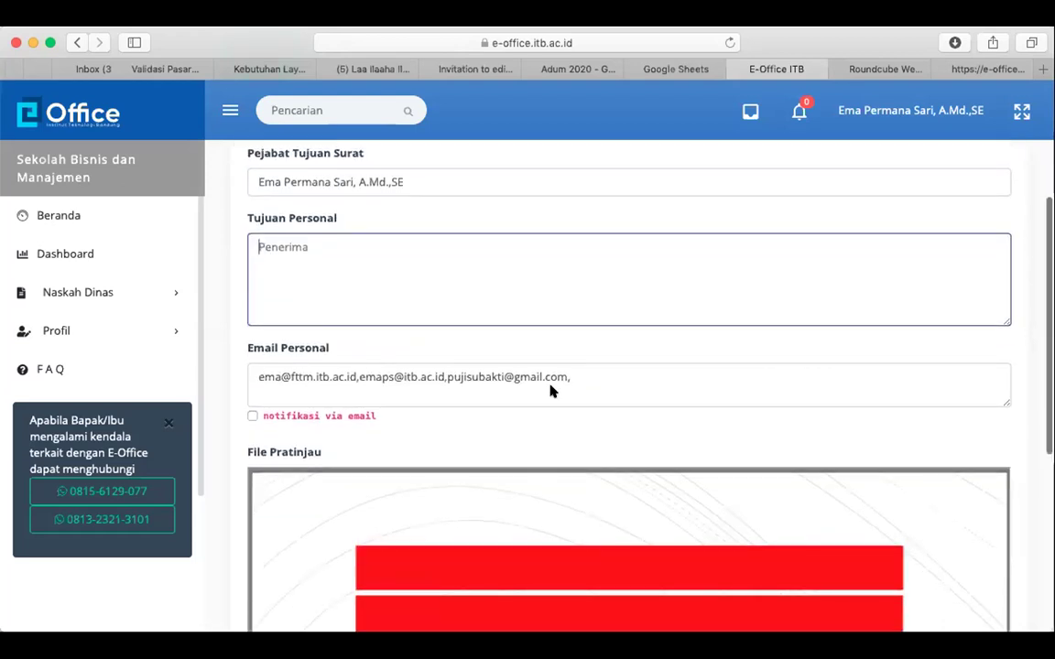
scroll(517, 403, down, 4)
scroll(483, 419, up, 3)
scroll(483, 418, down, 6)
scroll(483, 419, up, 5)
scroll(482, 418, up, 2)
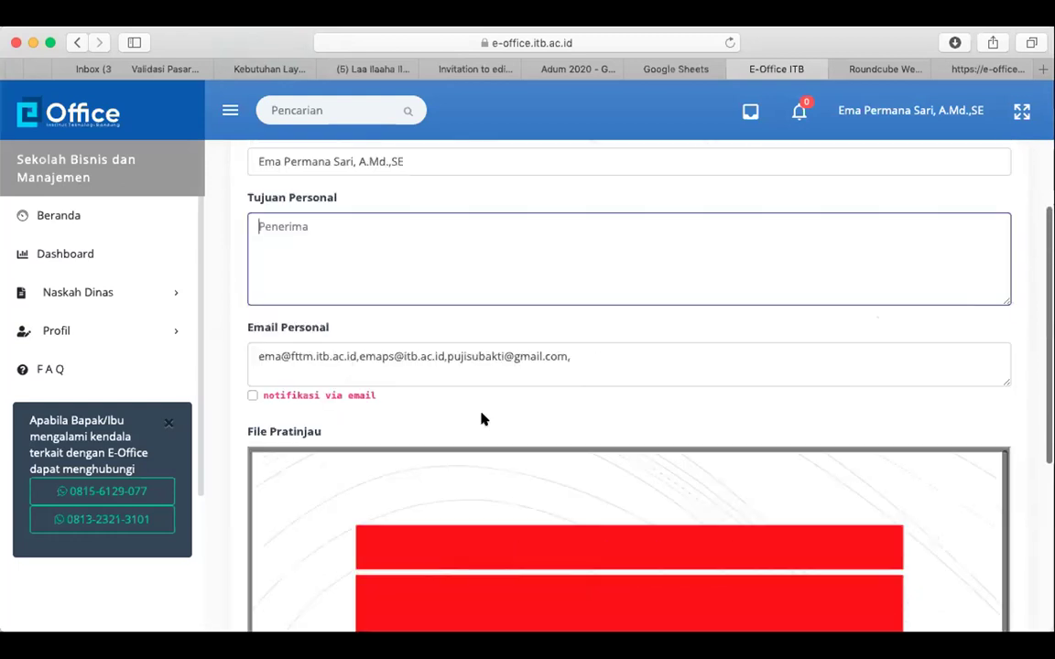
scroll(481, 420, down, 7)
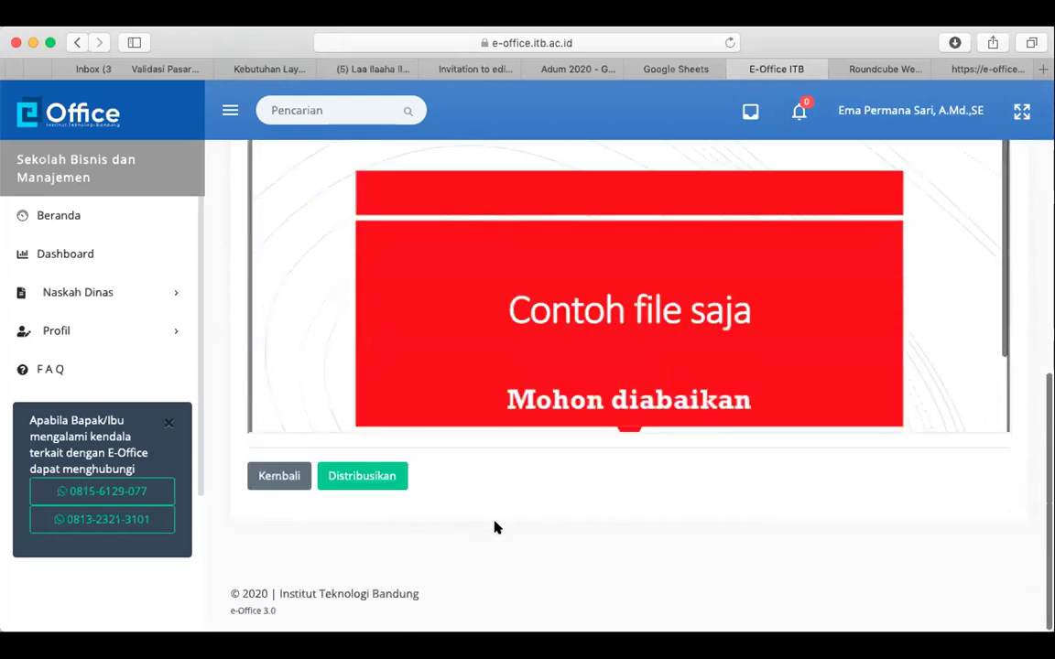
click(361, 478)
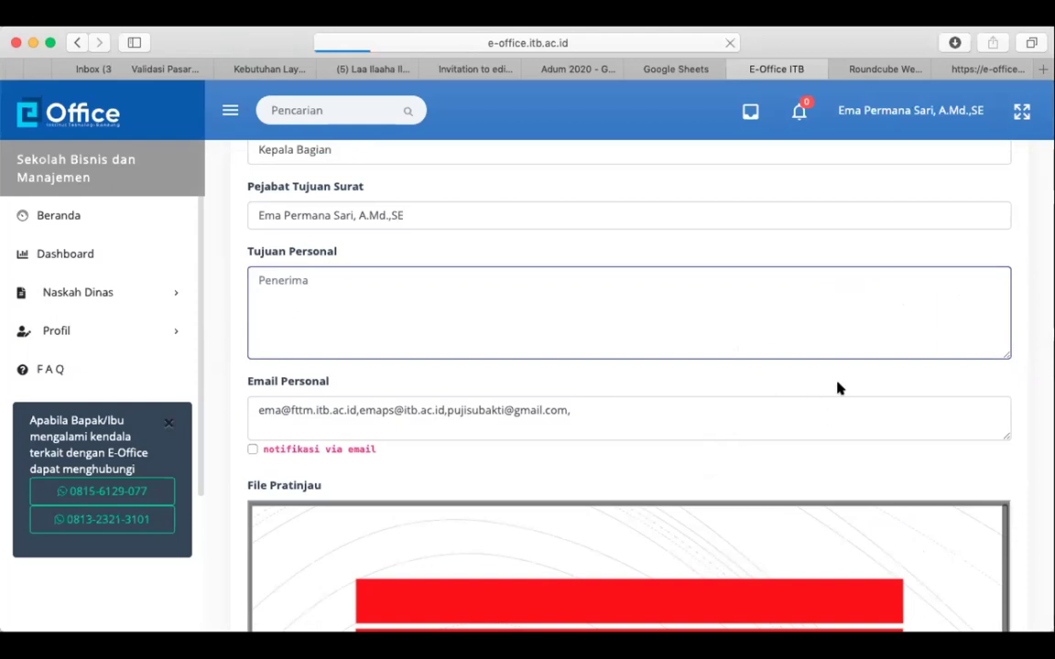
Review the disposition form and its File Pratinjau attachment preview
scroll(651, 386, down, 2)
scroll(651, 386, down, 10)
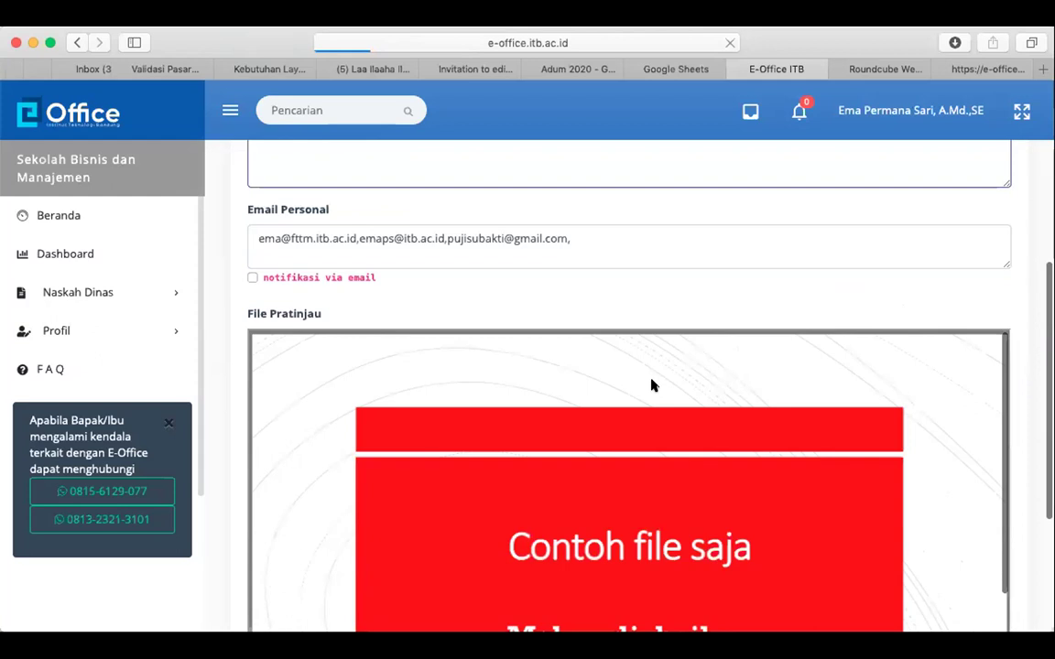
scroll(652, 385, up, 5)
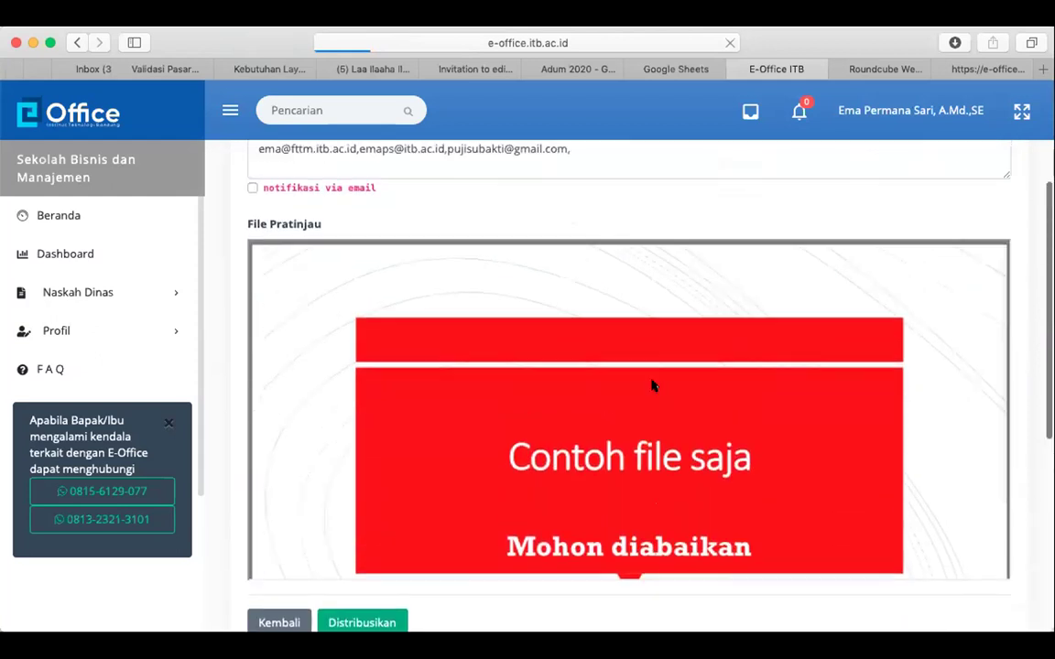
scroll(651, 386, up, 1)
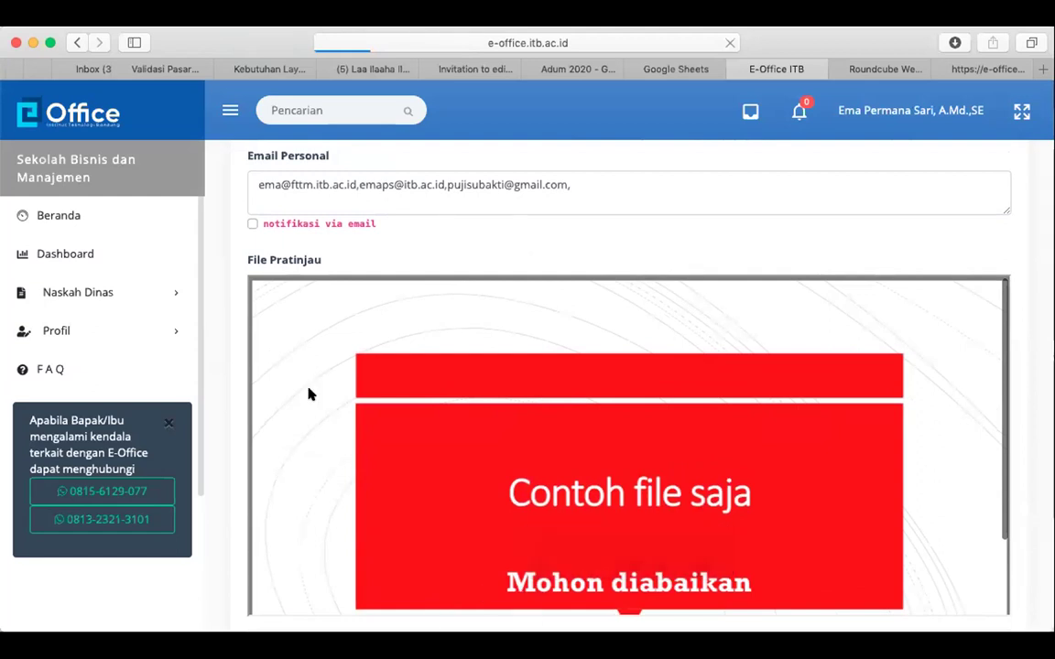
mouse_move(570, 578)
mouse_move(632, 538)
scroll(465, 330, down, 5)
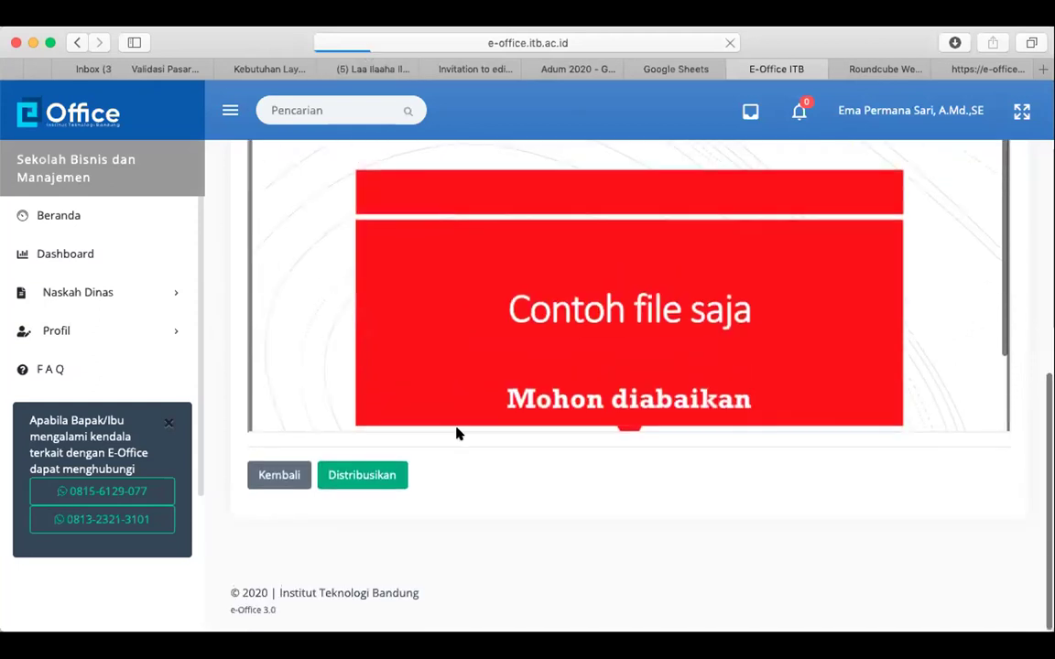
scroll(529, 519, up, 5)
scroll(529, 520, up, 1)
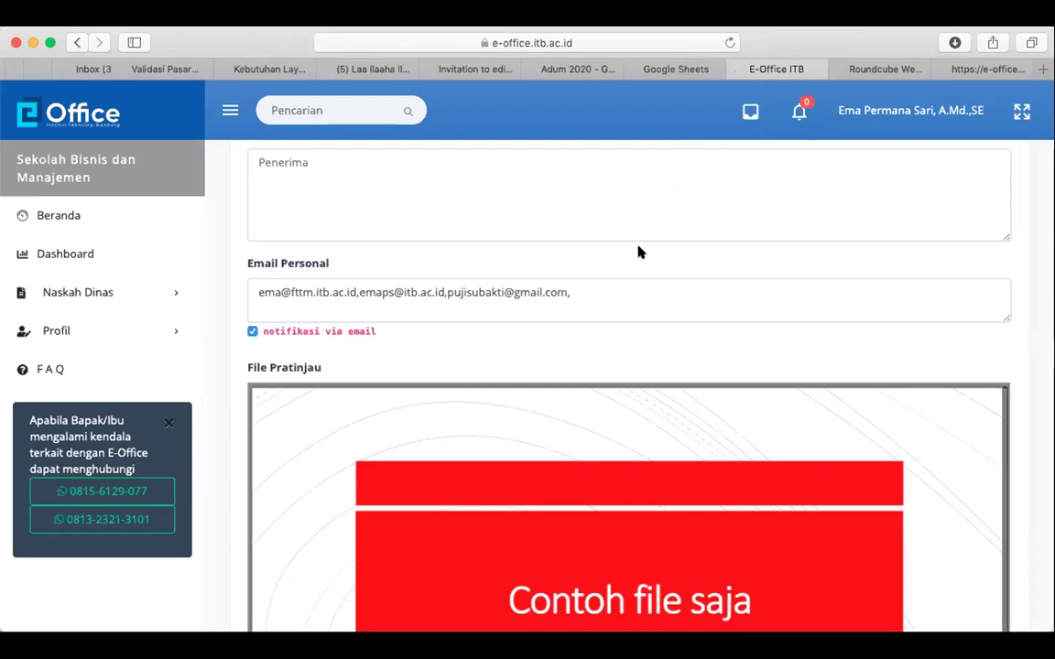
Distribute the disposition from the bottom of the form with Distribusikan
scroll(638, 250, down, 5)
click(339, 476)
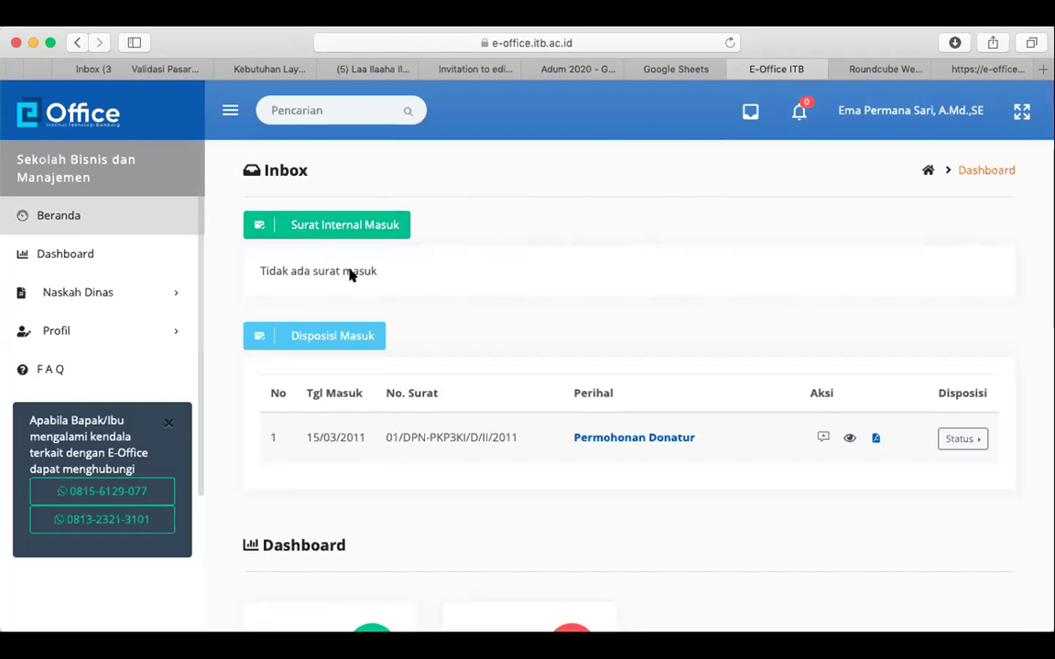
Open the Naskah Dinas > Surat Masuk list of incoming letters
click(125, 294)
click(107, 326)
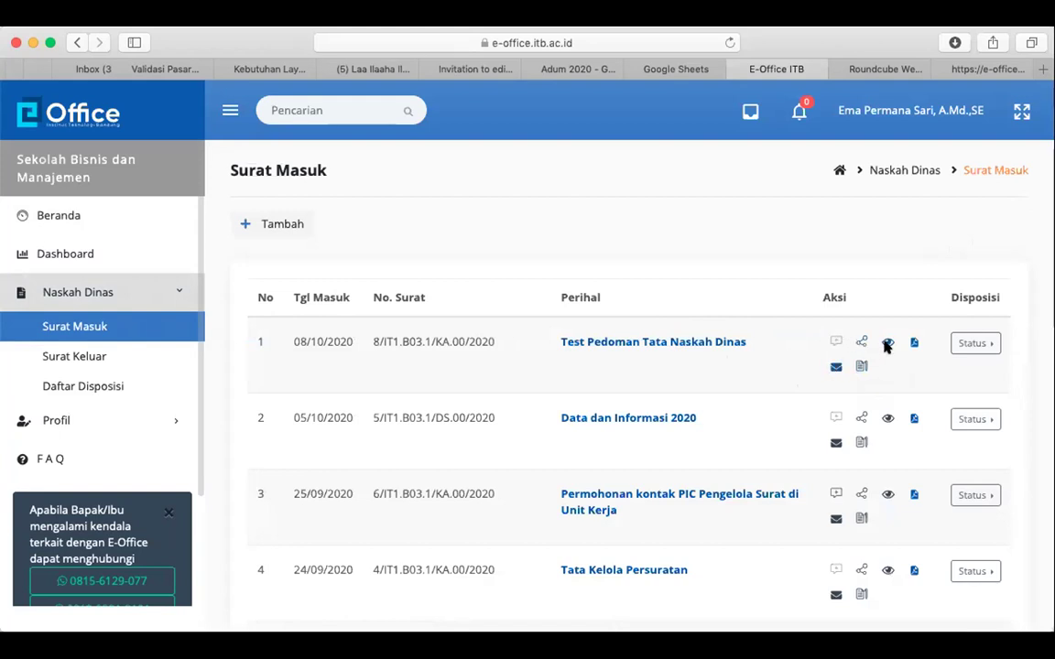
Check the disposition status of Test Pedoman Tata Naskah Dinas and preview its details and attached file
click(972, 342)
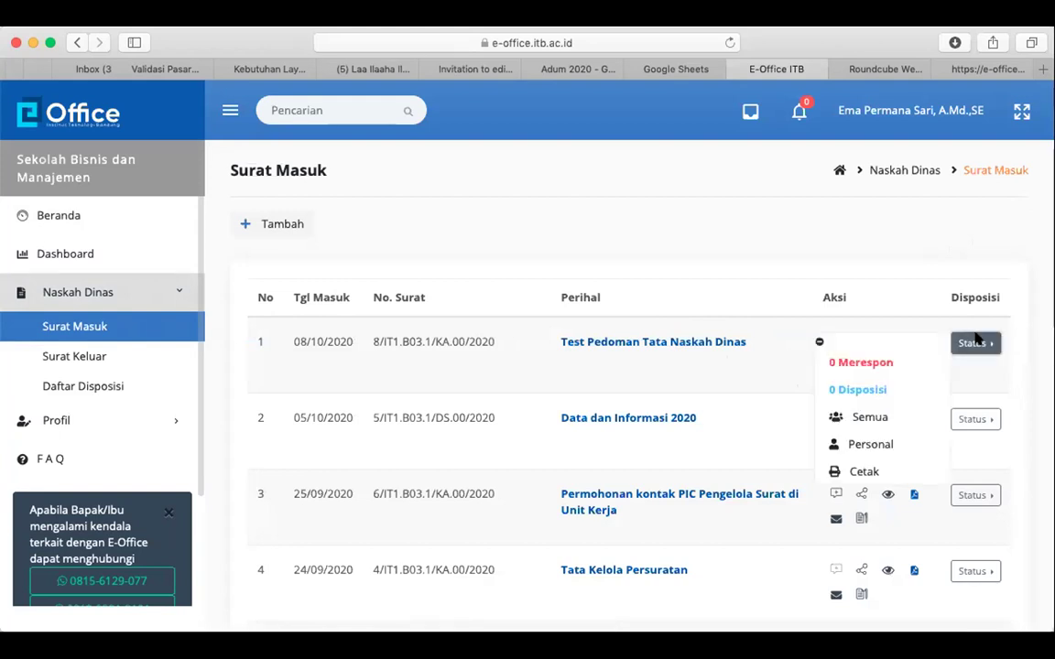
click(952, 277)
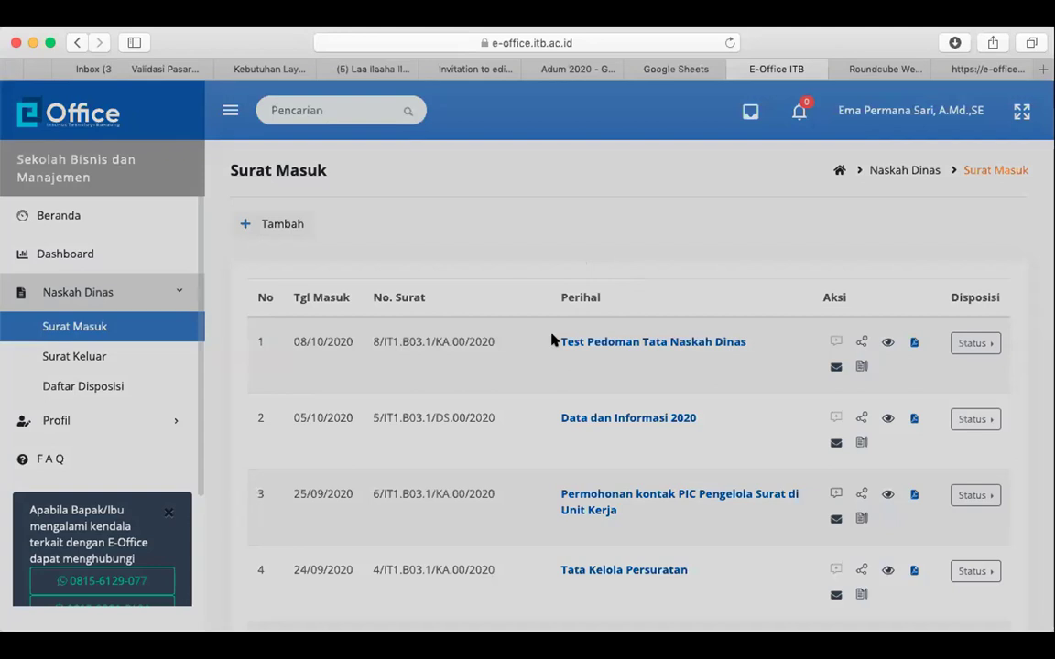
click(553, 340)
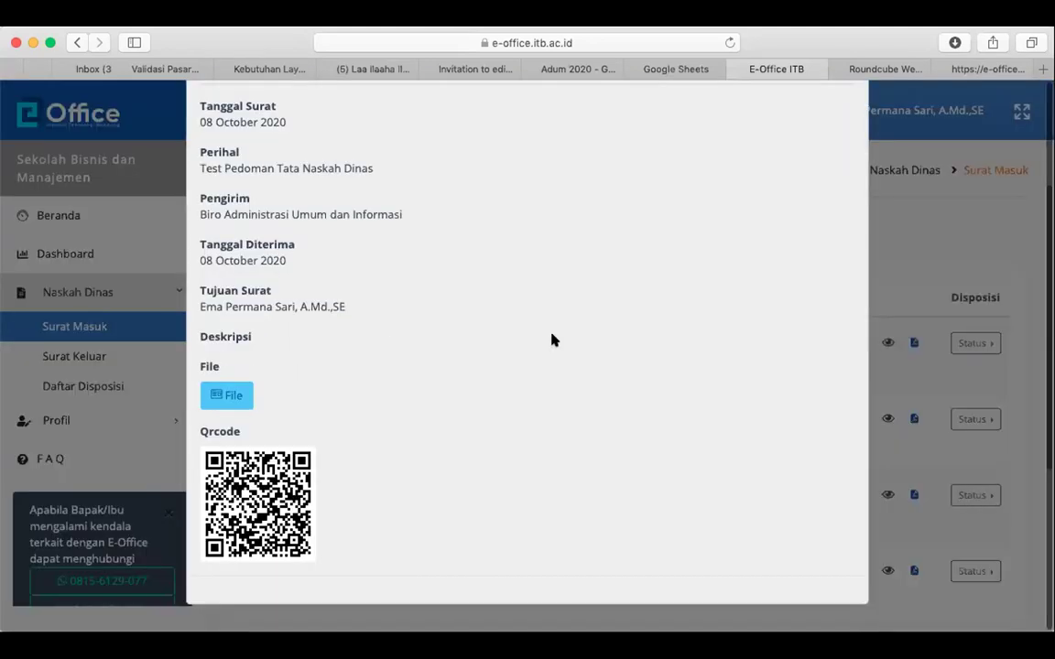
scroll(553, 341, down, 2)
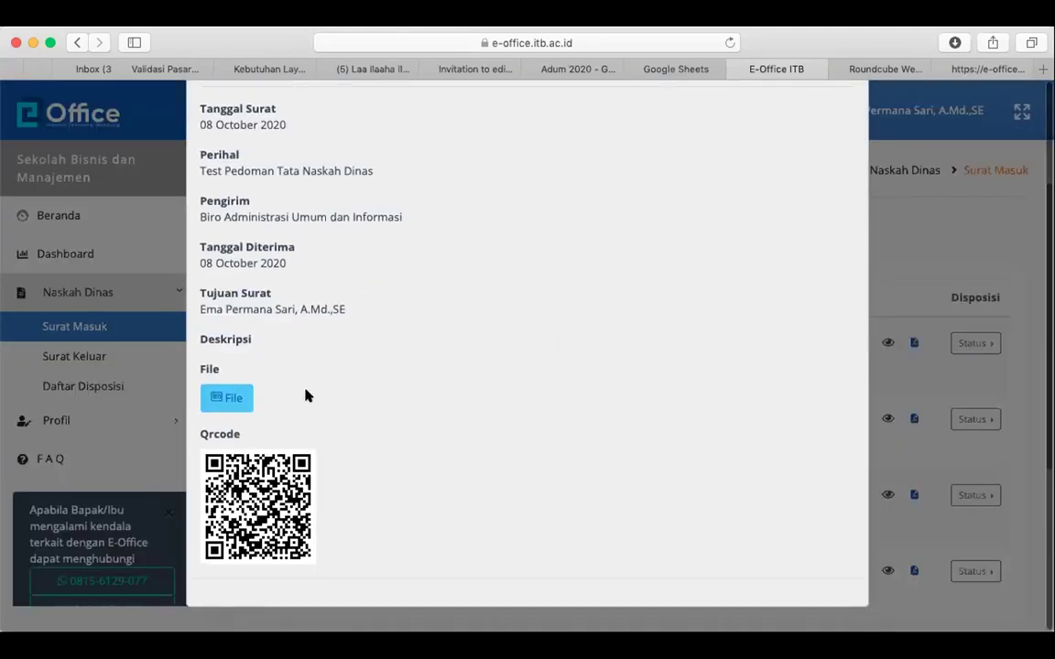
click(235, 399)
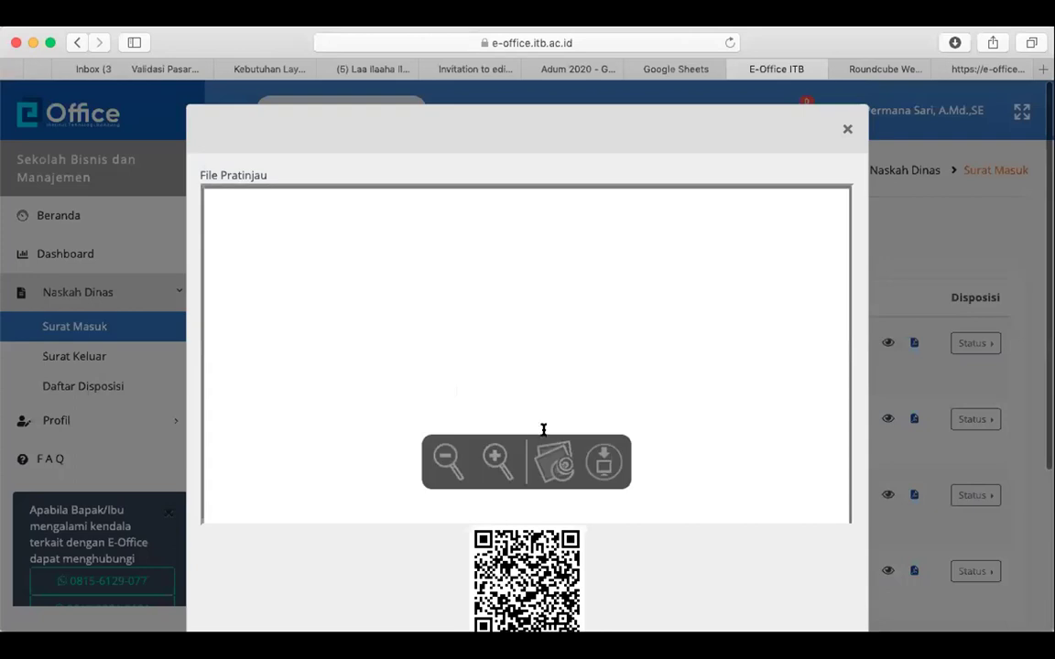
Close the file preview and show the Profil Inbox of six received letters
click(847, 129)
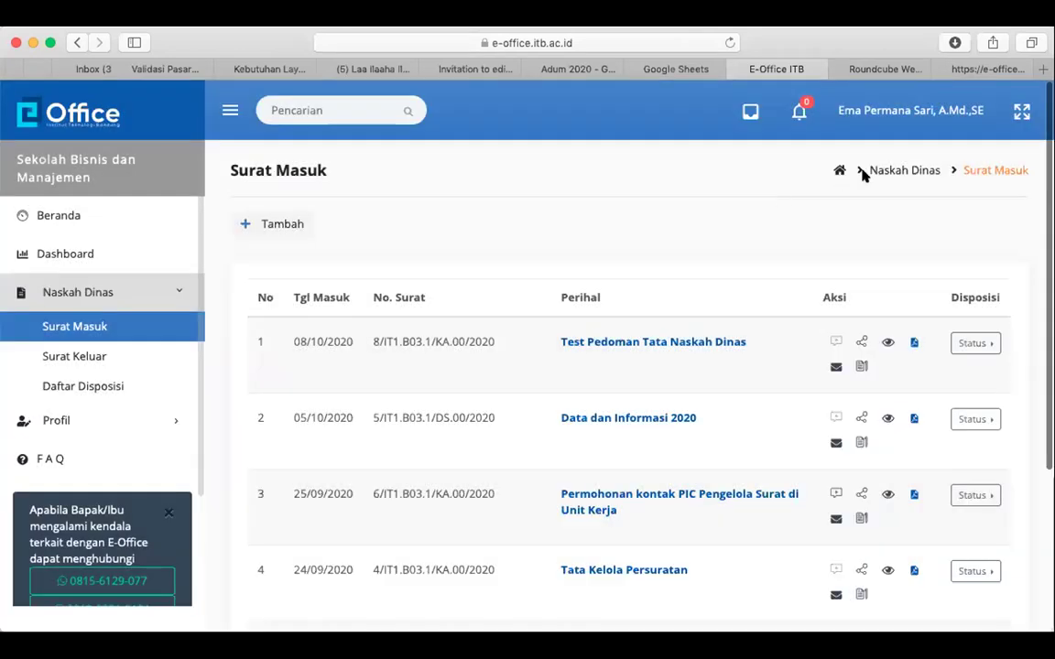
click(109, 424)
click(132, 367)
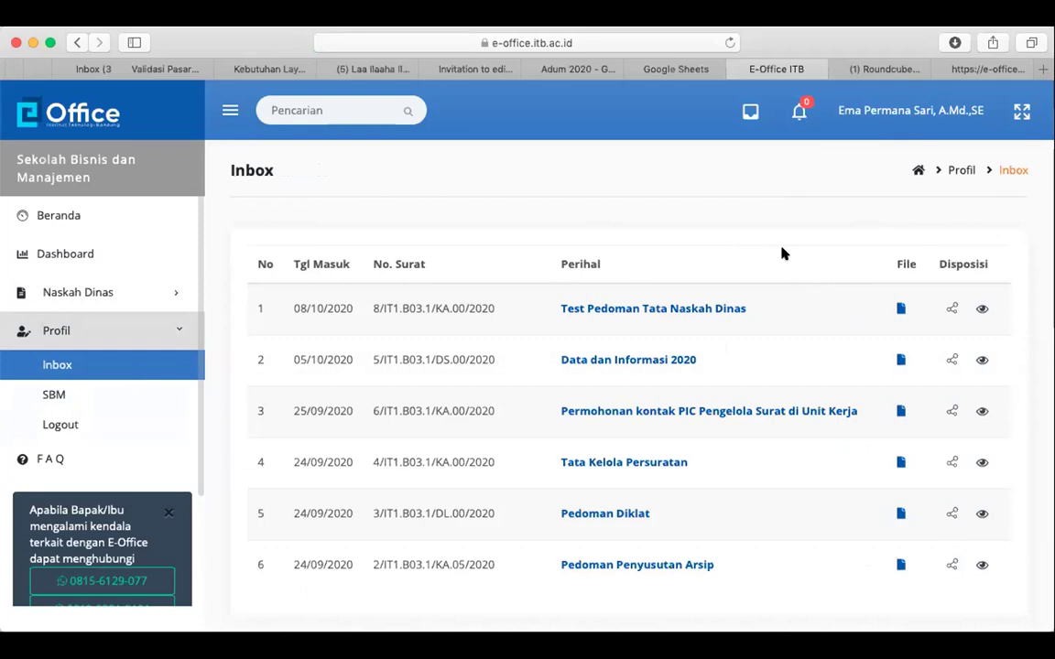
In Roundcube webmail, return to the inbox and display the notification email's blocked images
click(877, 69)
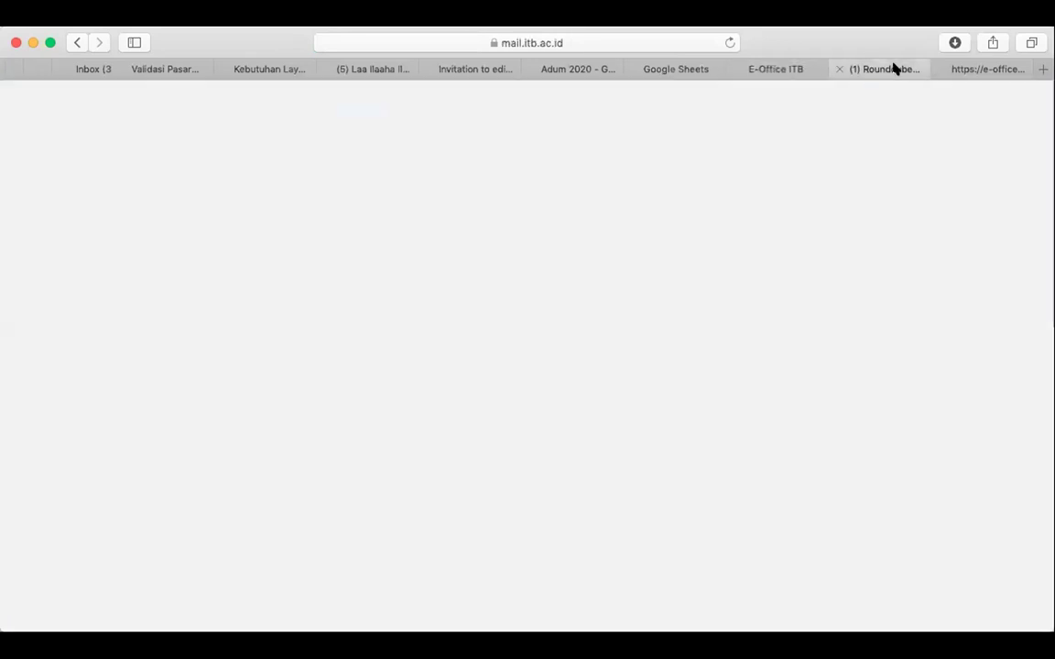
click(30, 175)
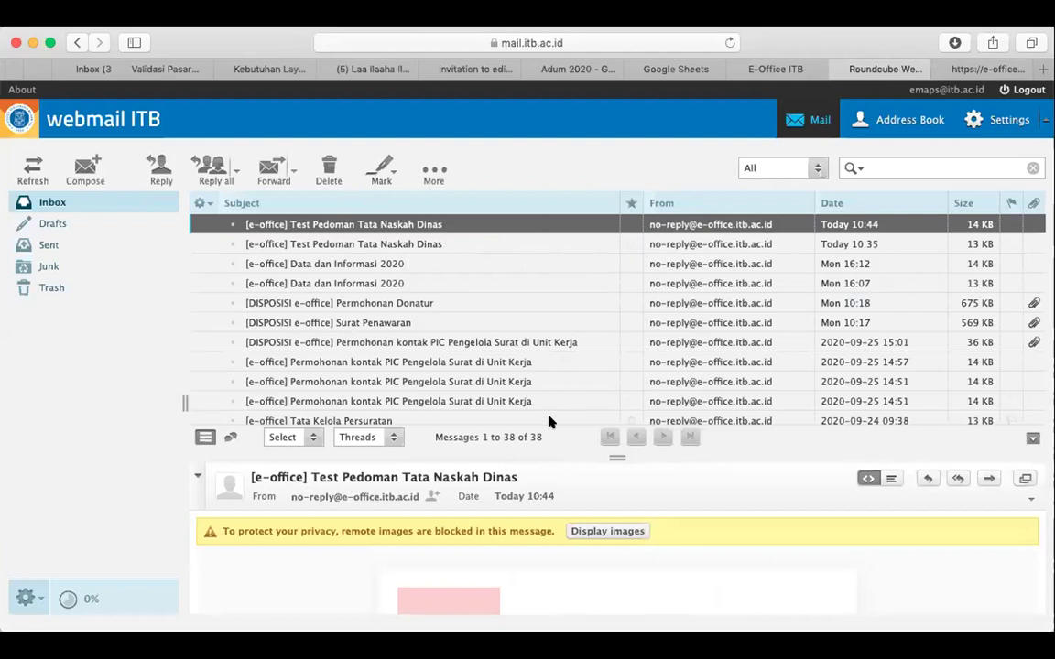
scroll(554, 417, down, 5)
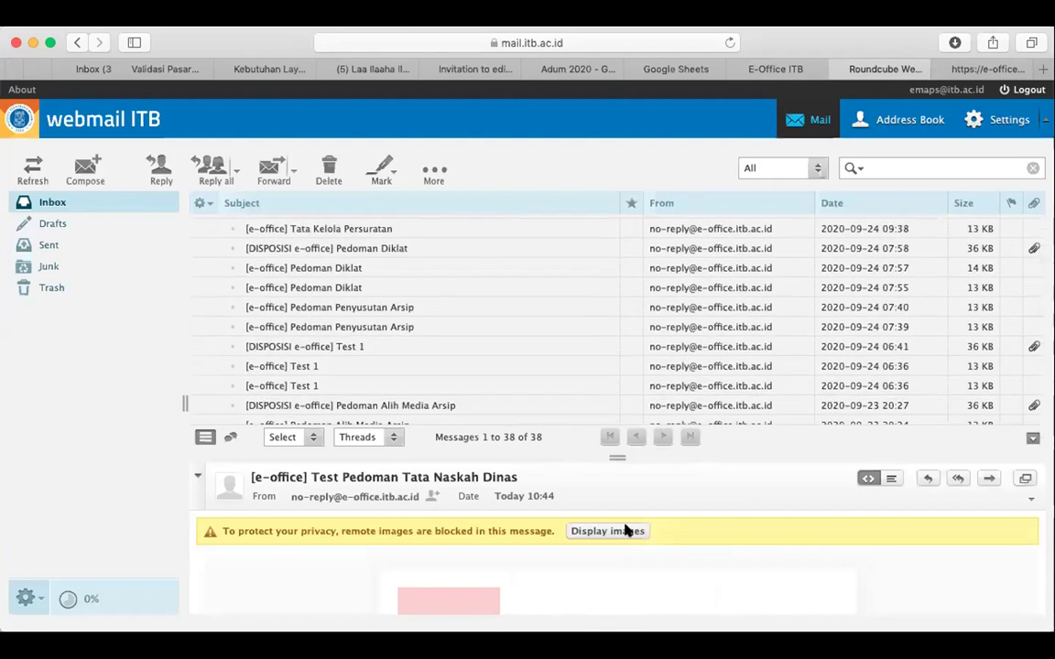
click(628, 532)
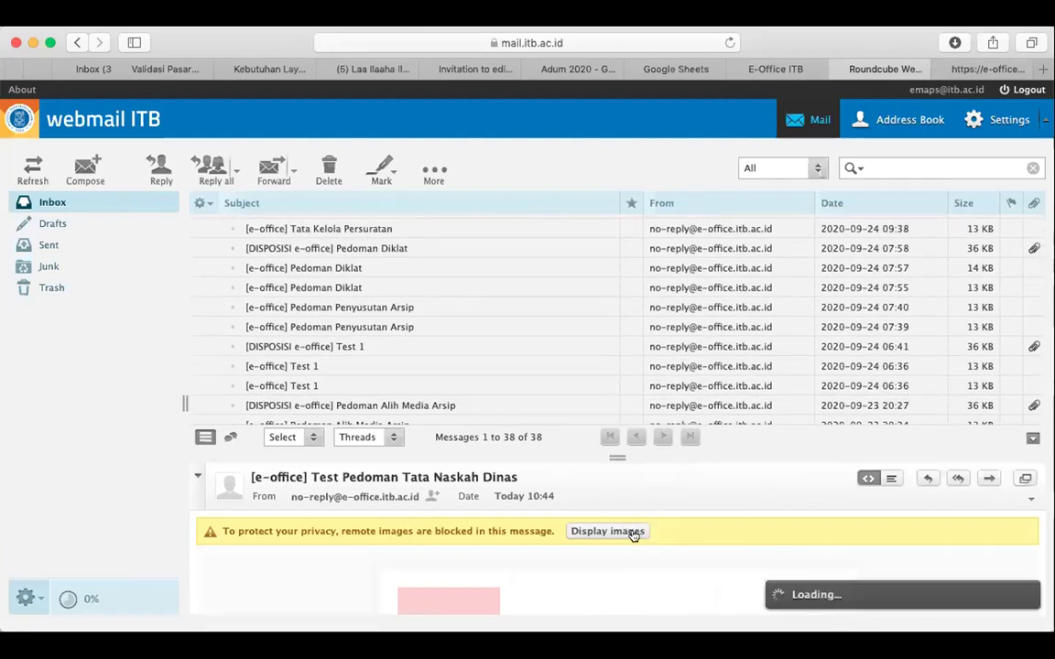
Read through the notification email and view the linked Surat Pengantar Tata Naskah Dinas letter
scroll(571, 555, down, 5)
scroll(571, 556, up, 1)
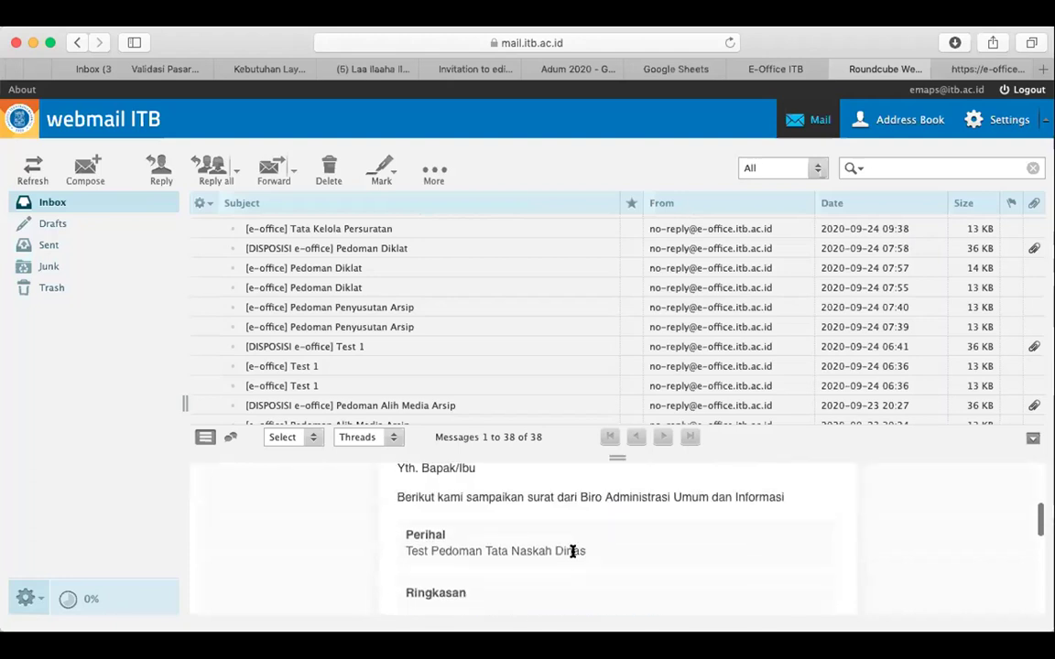
scroll(572, 556, down, 5)
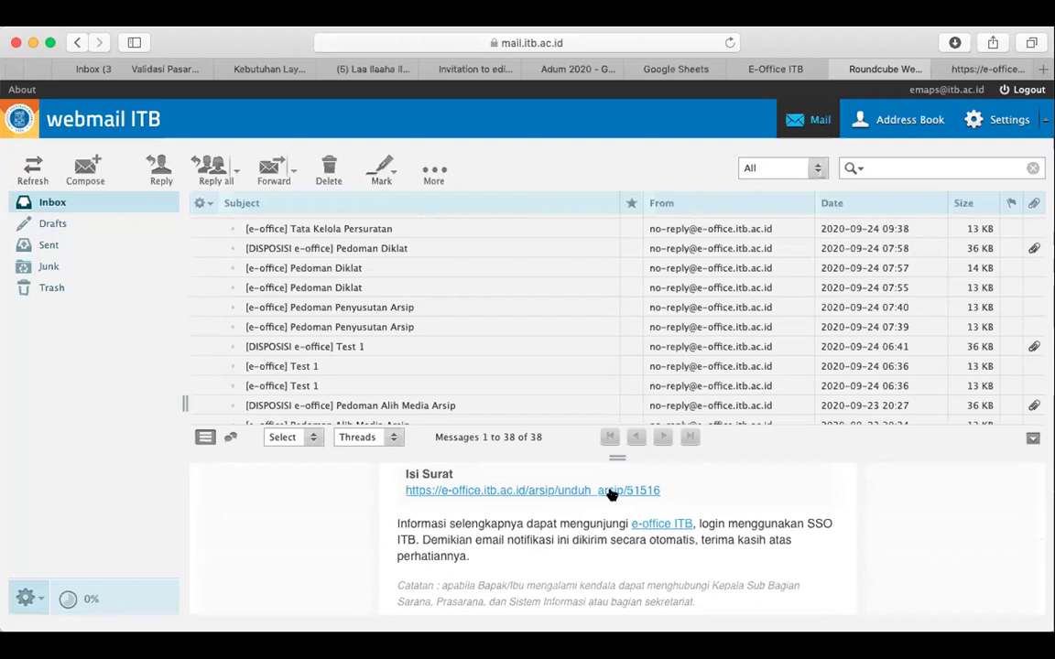
scroll(565, 506, up, 1)
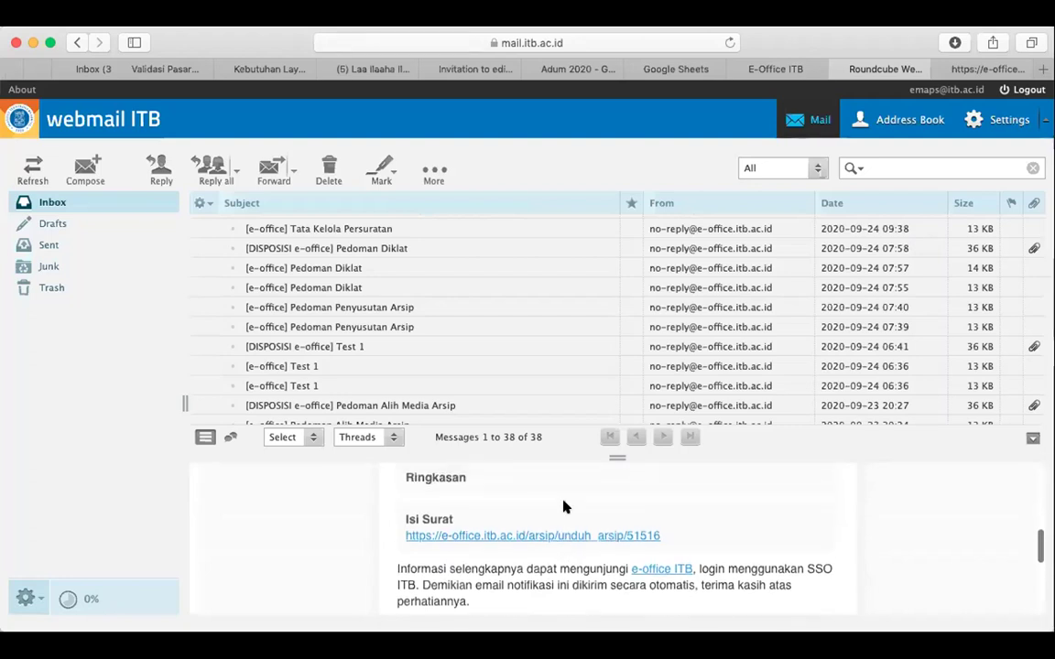
scroll(564, 506, up, 3)
scroll(564, 503, up, 2)
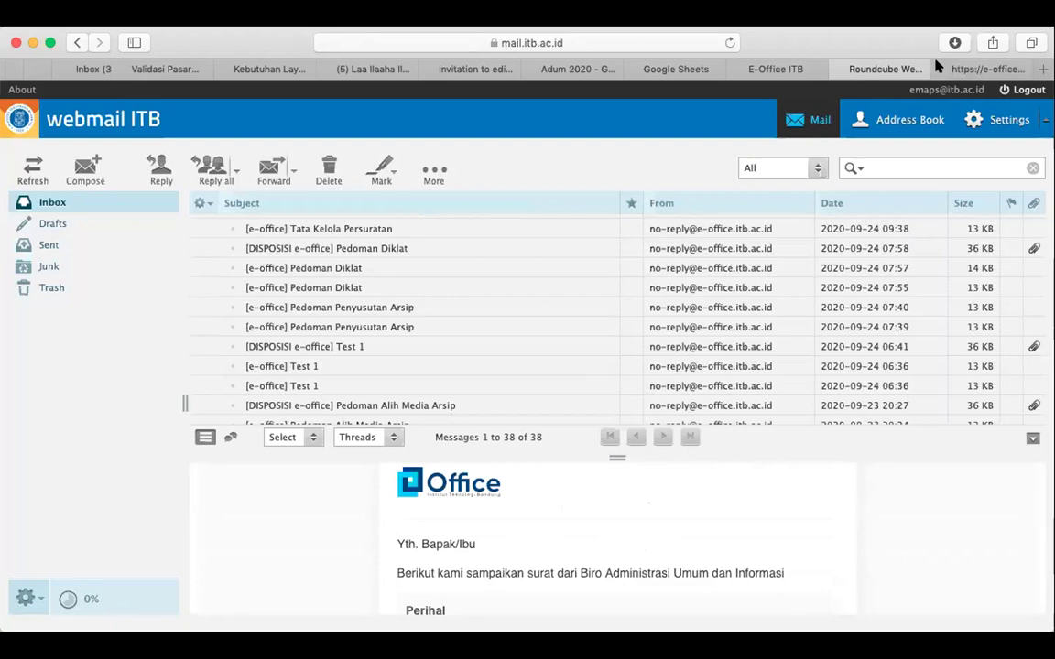
click(978, 69)
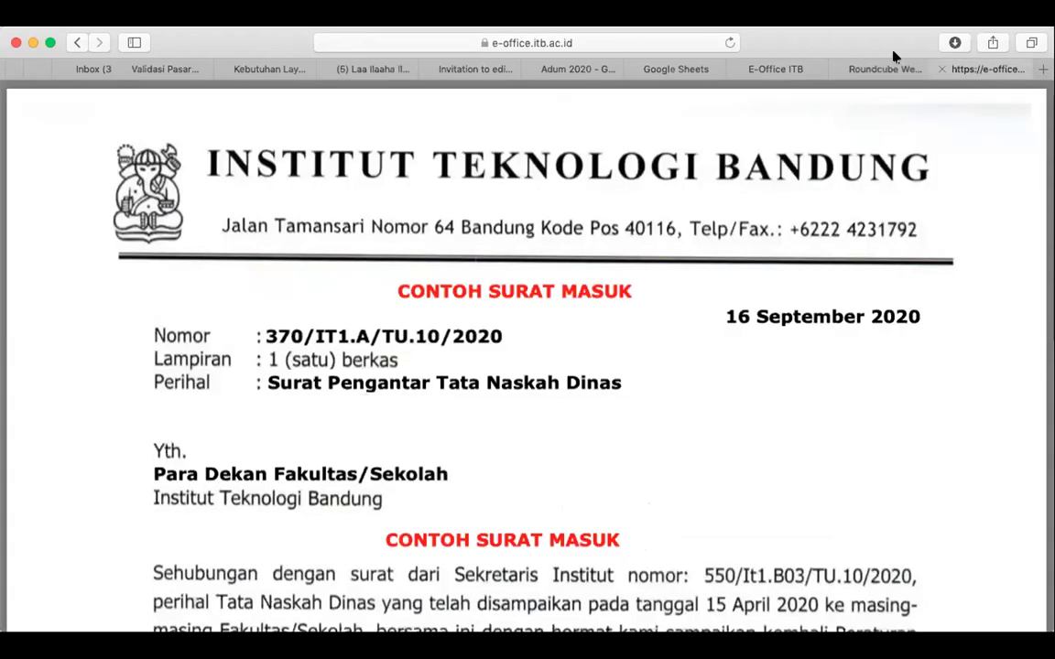
Log out of E-Office ITB and sign back in through SSO as the Biro Administrasi Umum dan Informasi account
click(776, 68)
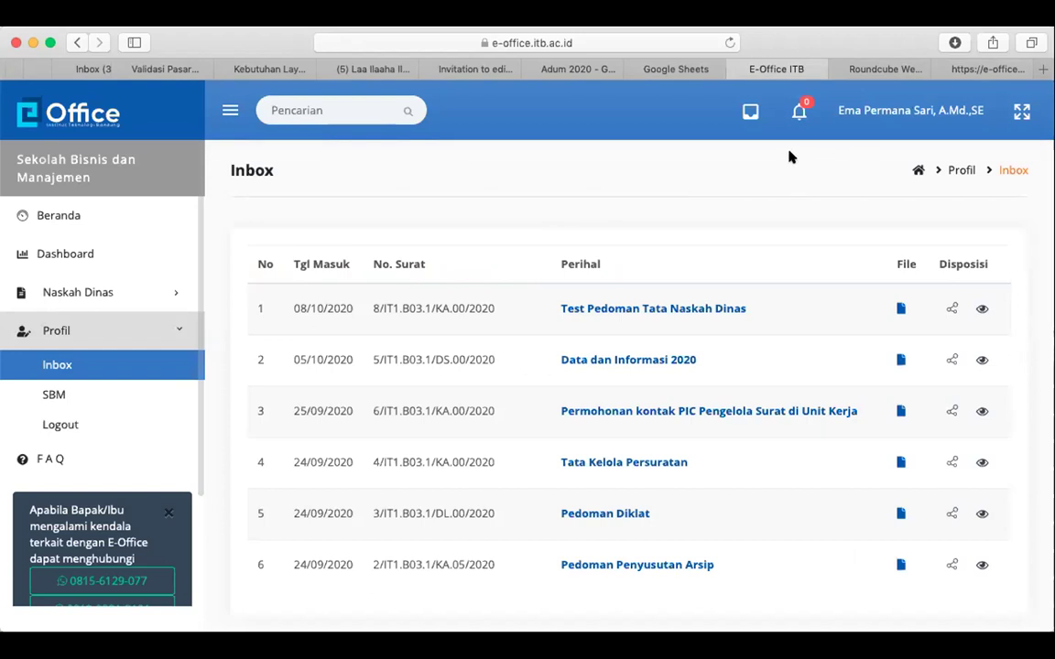
click(879, 107)
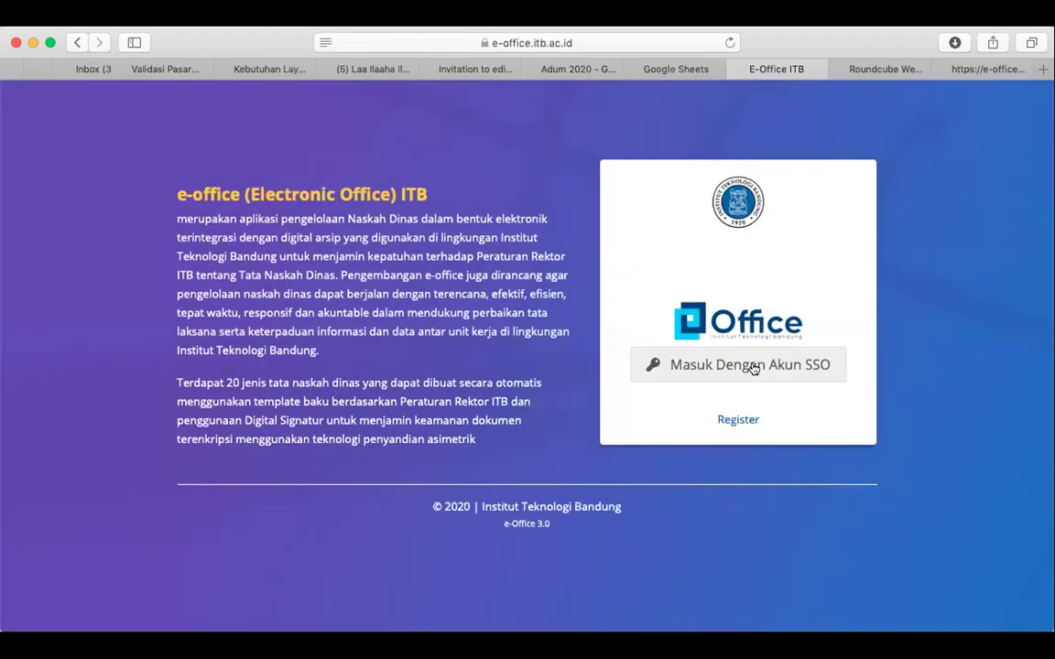
click(749, 367)
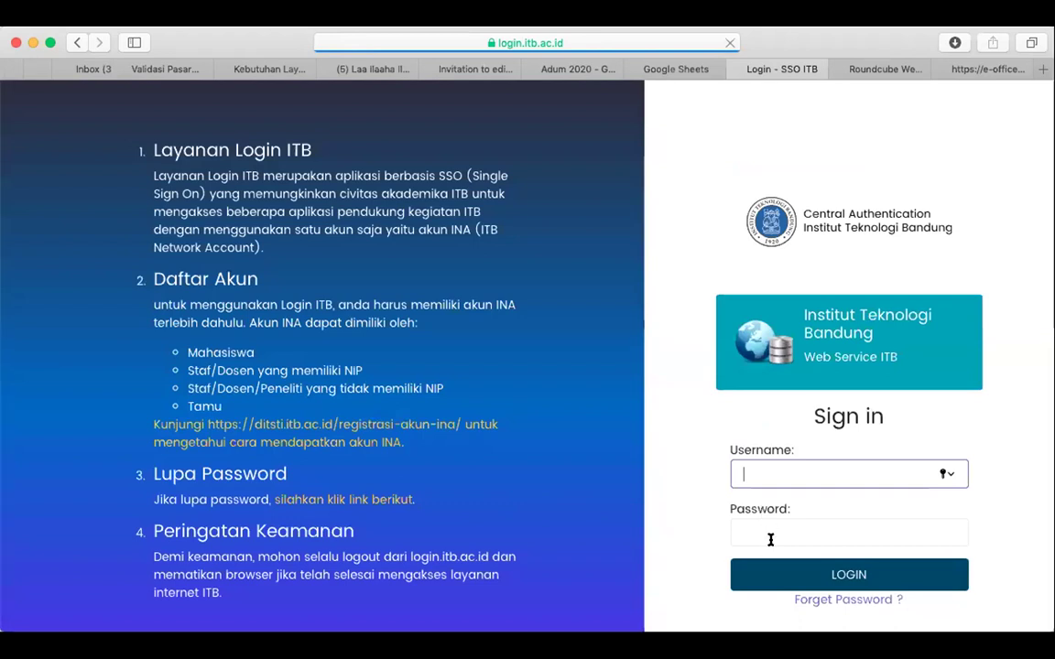
click(804, 574)
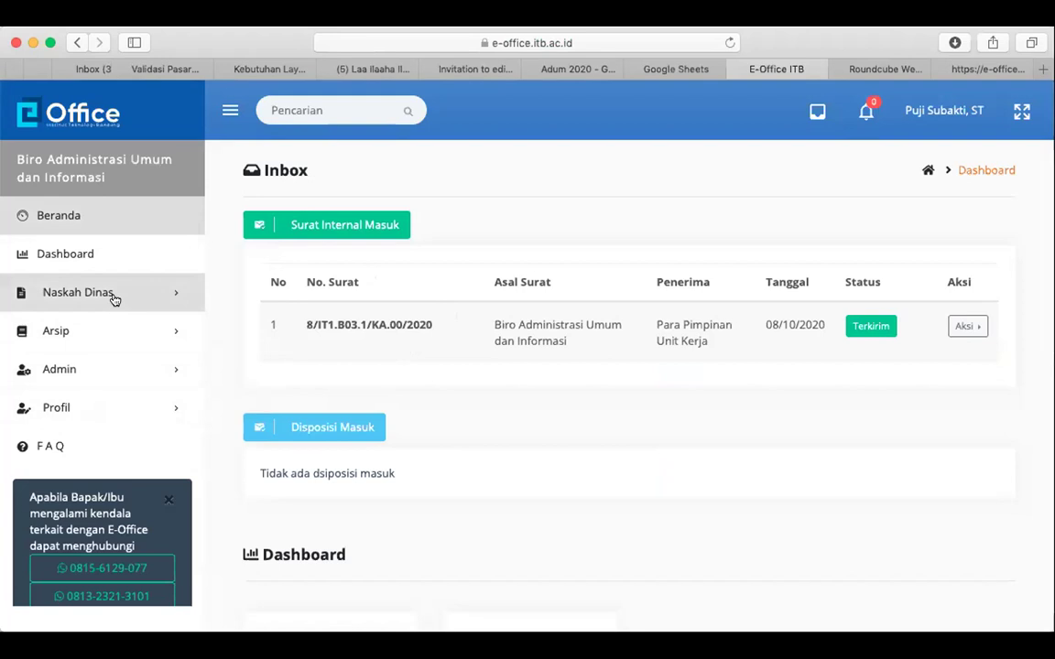
Open the Profil Inbox, headed by Surat Pengantar Tata Naskah Dinas and Pelatihan E-Office
click(108, 412)
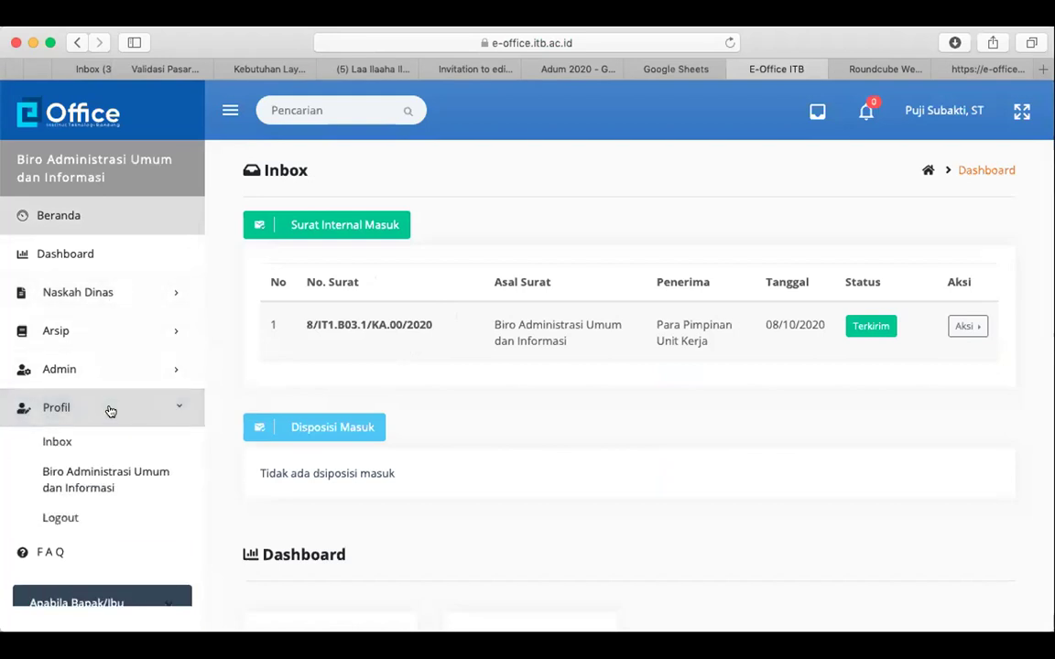
click(109, 439)
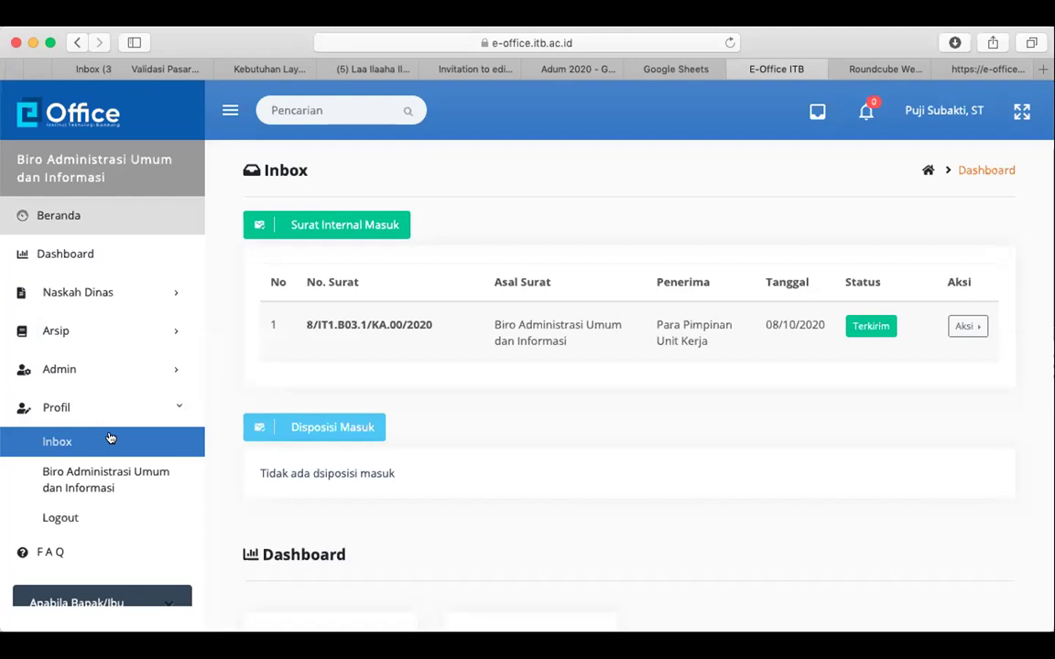
click(109, 438)
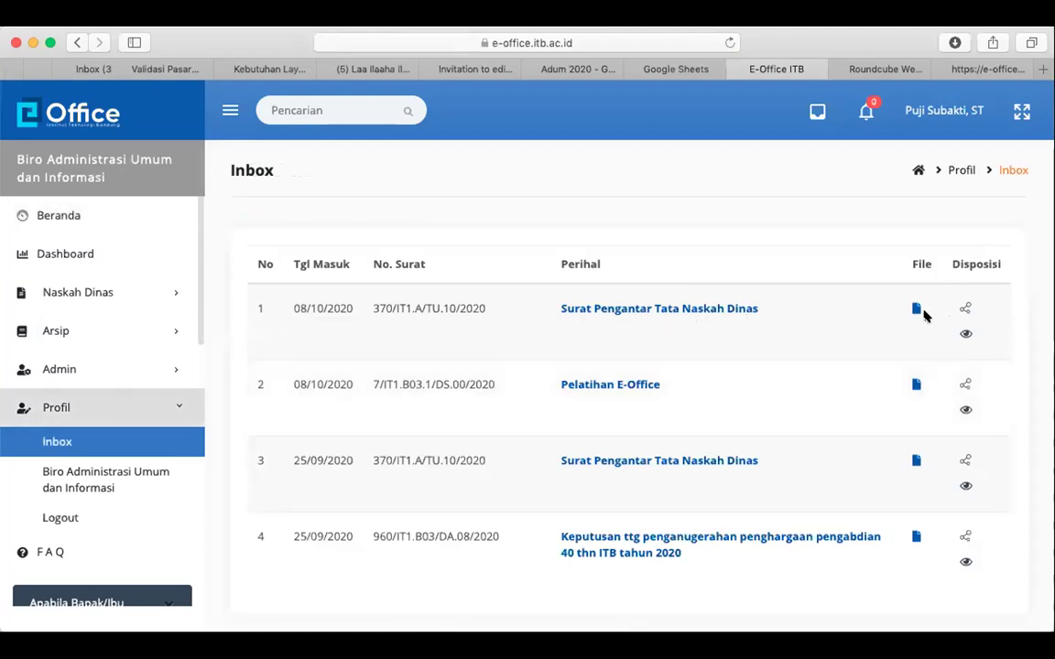
Start a Unit Kerja disposition for Surat Pengantar Tata Naskah Dinas and open the Diteruskan Kepada field
click(966, 308)
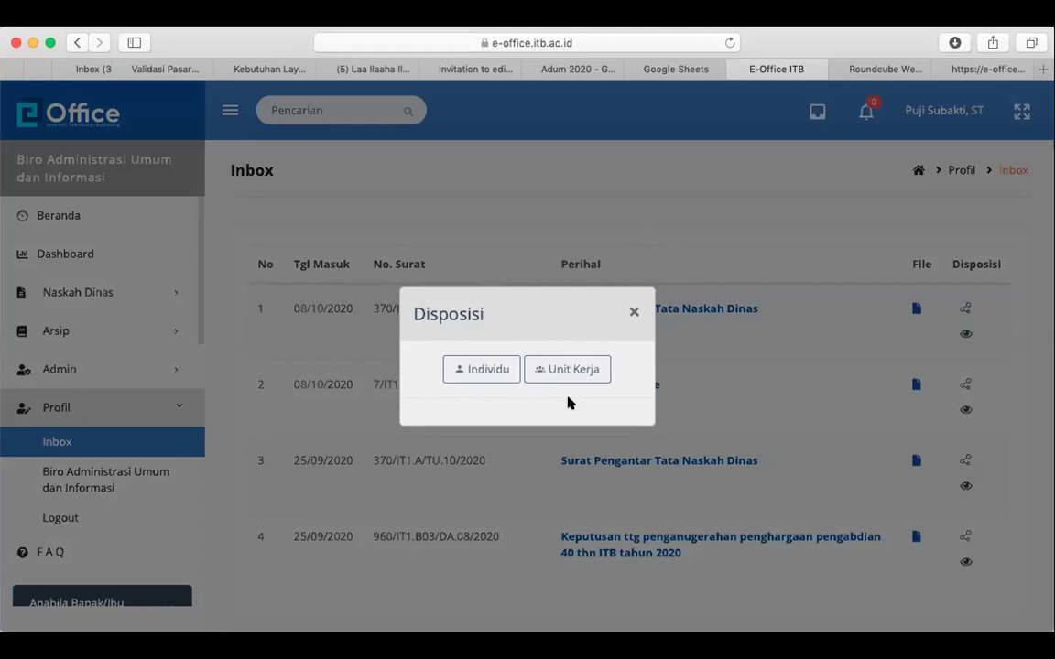
click(636, 313)
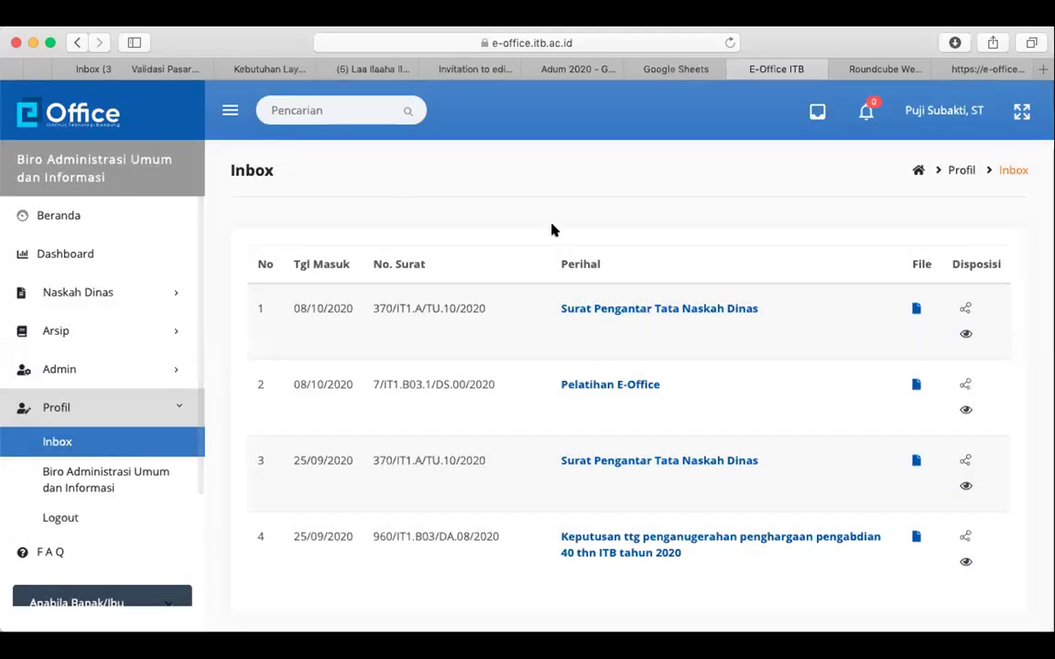
click(964, 309)
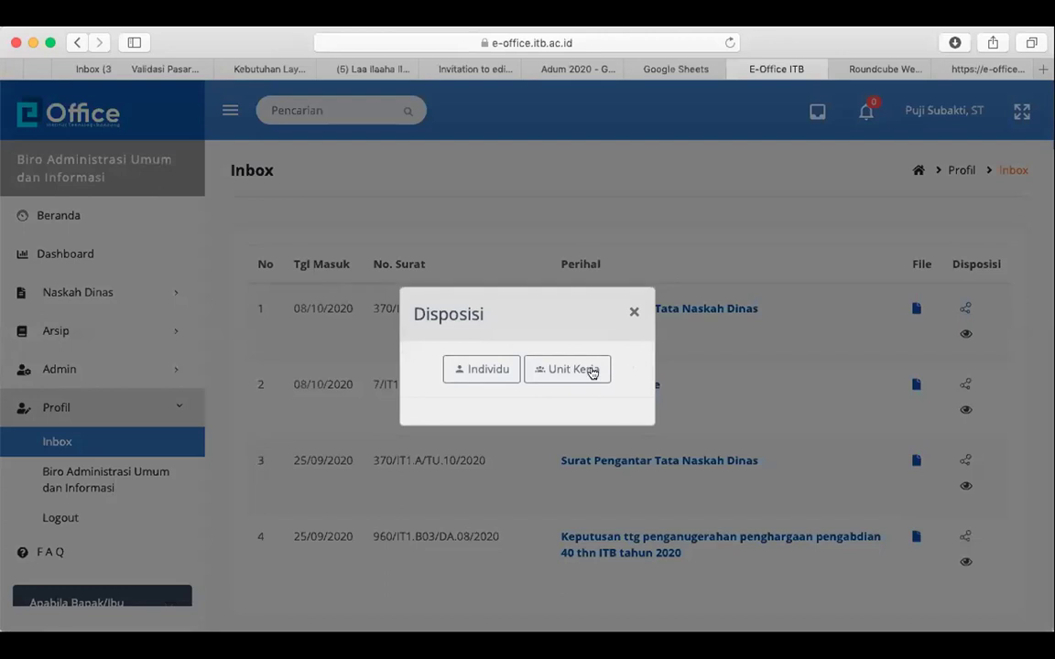
click(574, 373)
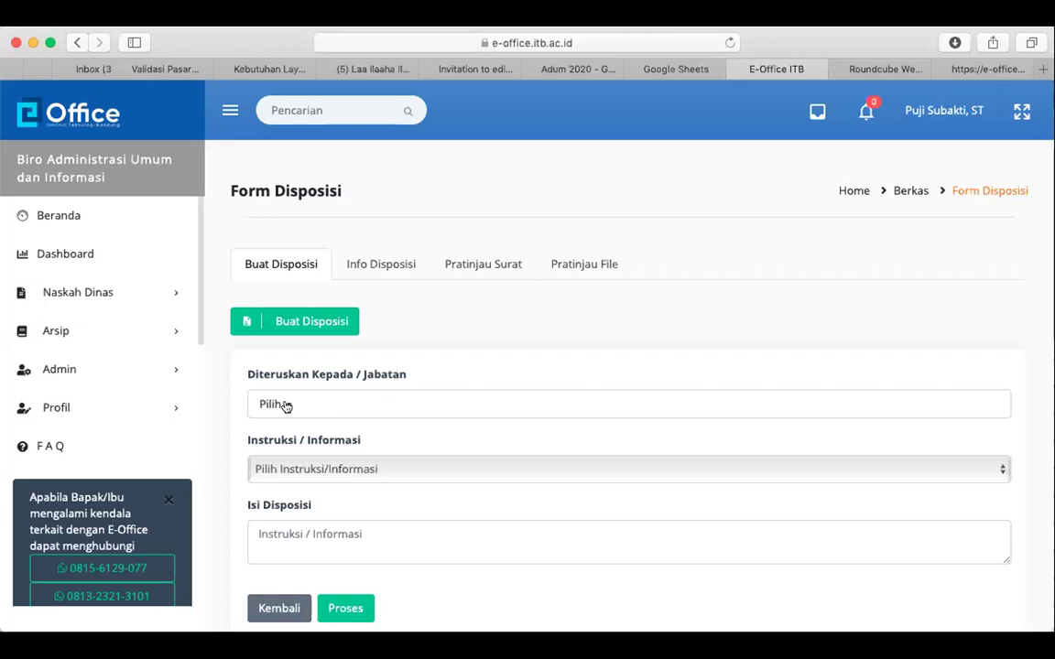
click(289, 406)
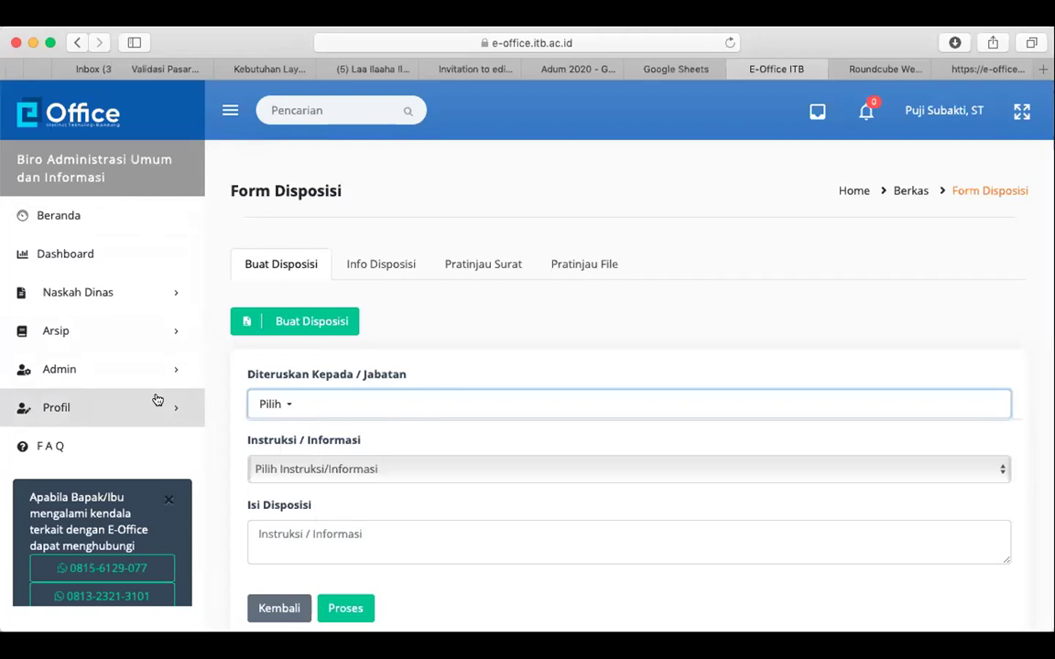
Switch access to Sekretaris Institut through Admin > Super User
click(142, 371)
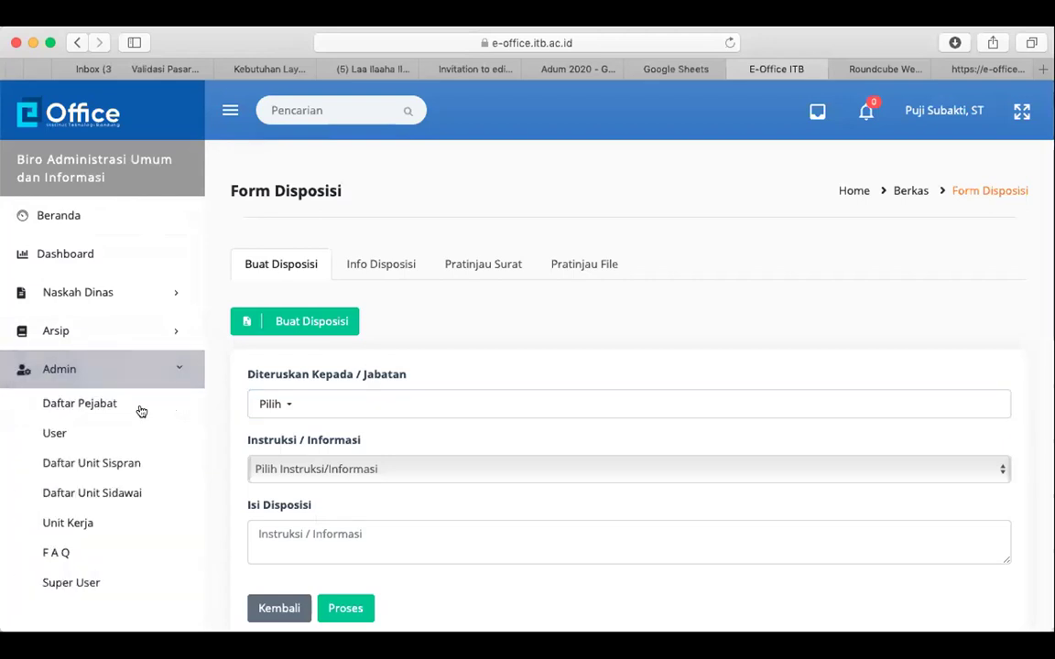
scroll(133, 531, down, 1)
click(129, 550)
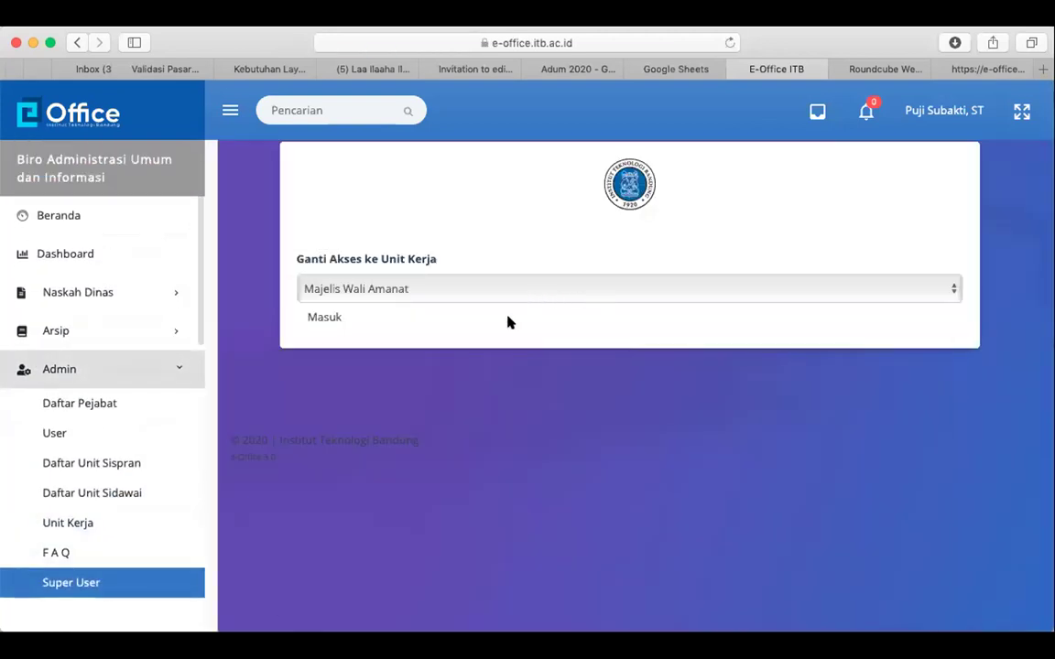
click(502, 290)
click(476, 336)
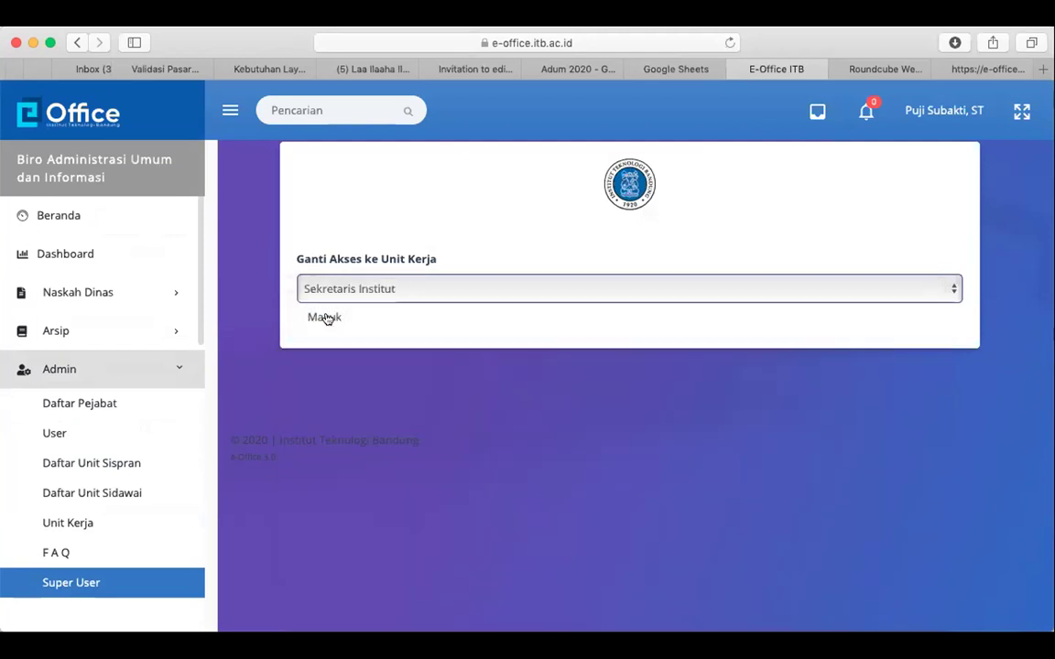
click(325, 317)
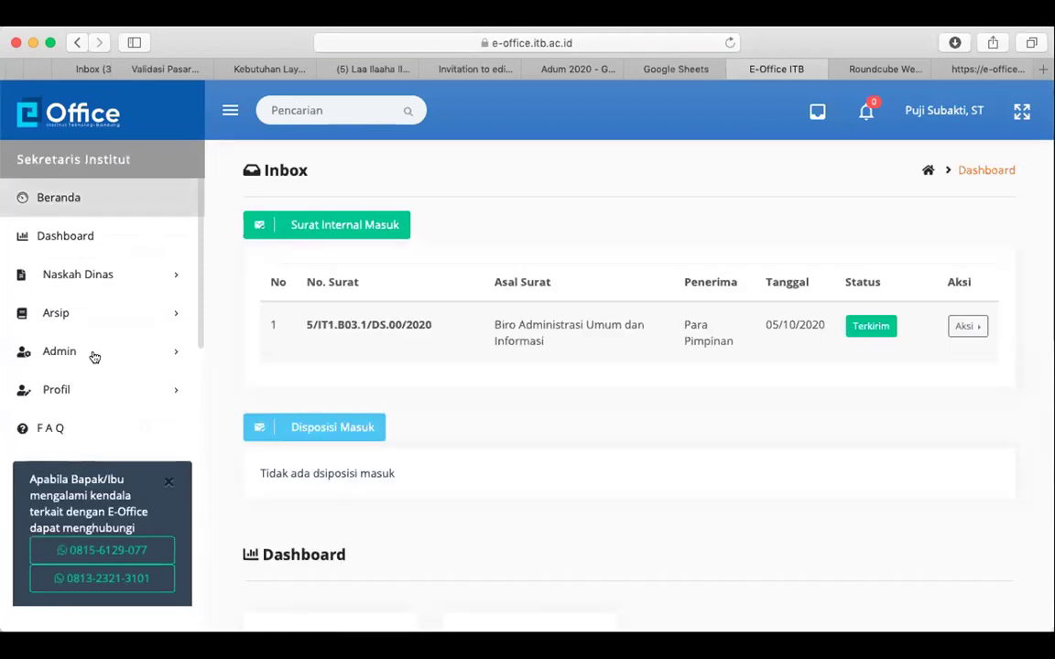
Start a Unit Kerja disposition for Surat Penawaran from the Sekretaris Institut Profil Inbox
click(85, 388)
click(107, 426)
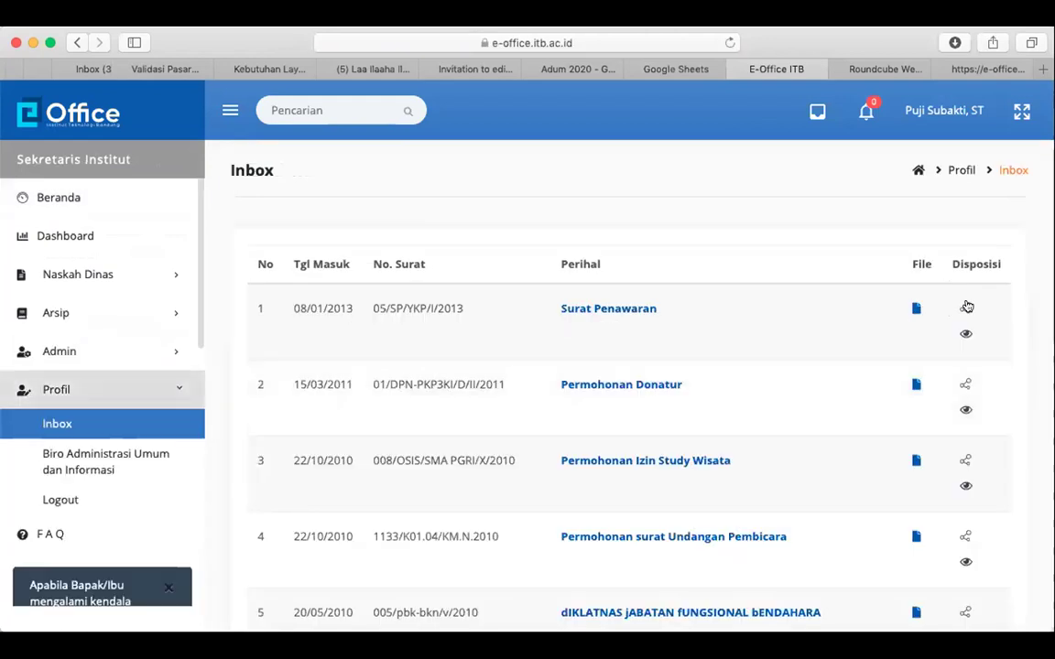
click(966, 308)
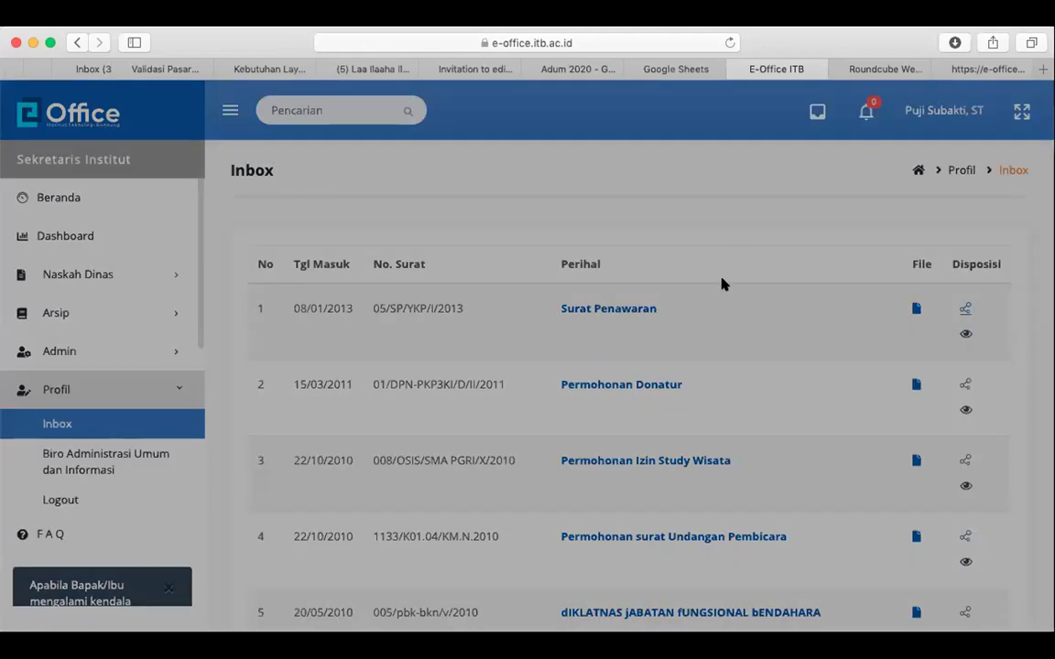
click(572, 368)
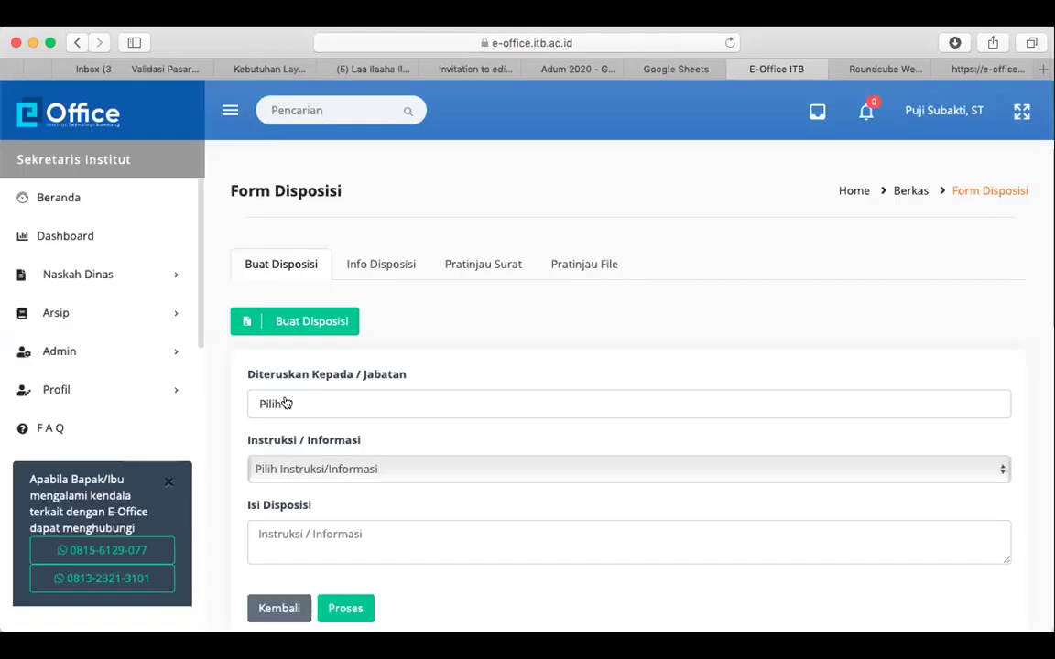
Browse the recipient unit list and close it without choosing a unit
click(274, 404)
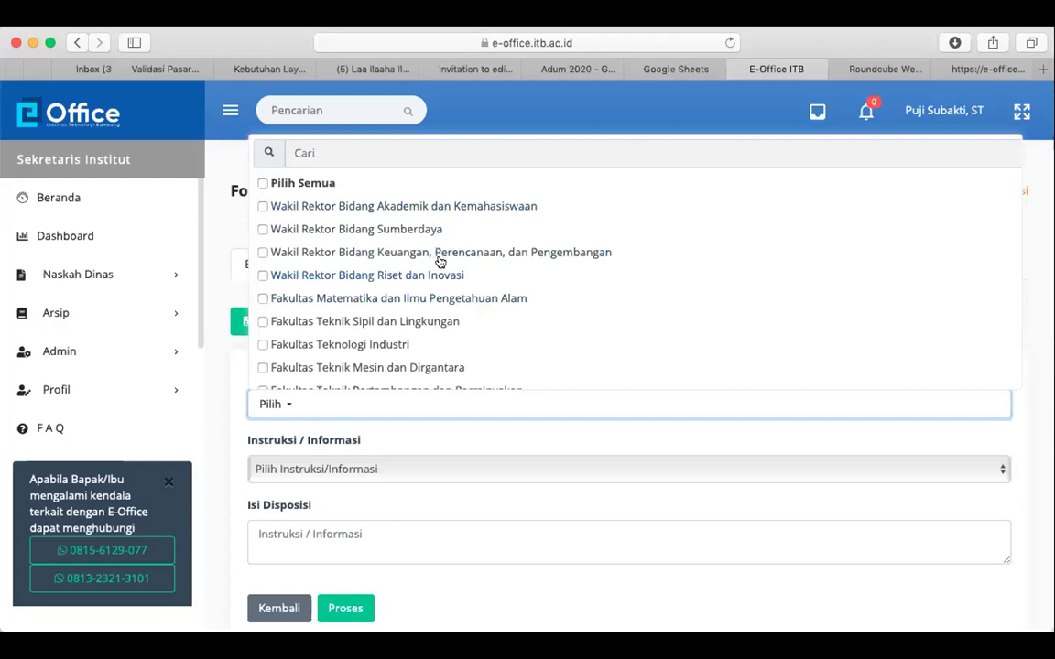
scroll(447, 282, down, 1)
scroll(447, 284, down, 1)
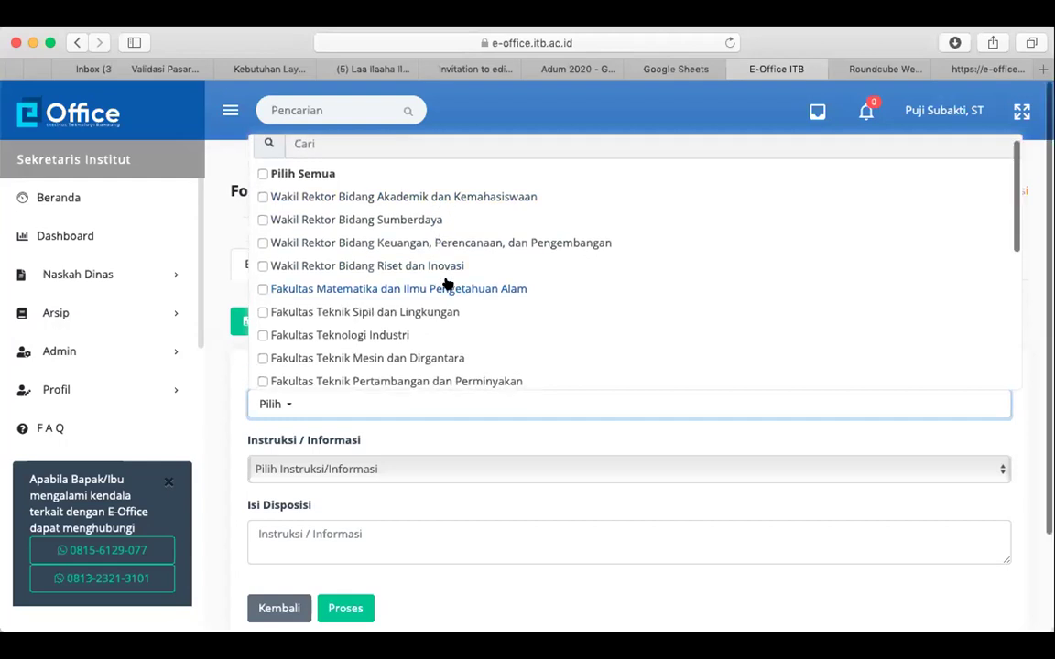
scroll(447, 284, down, 3)
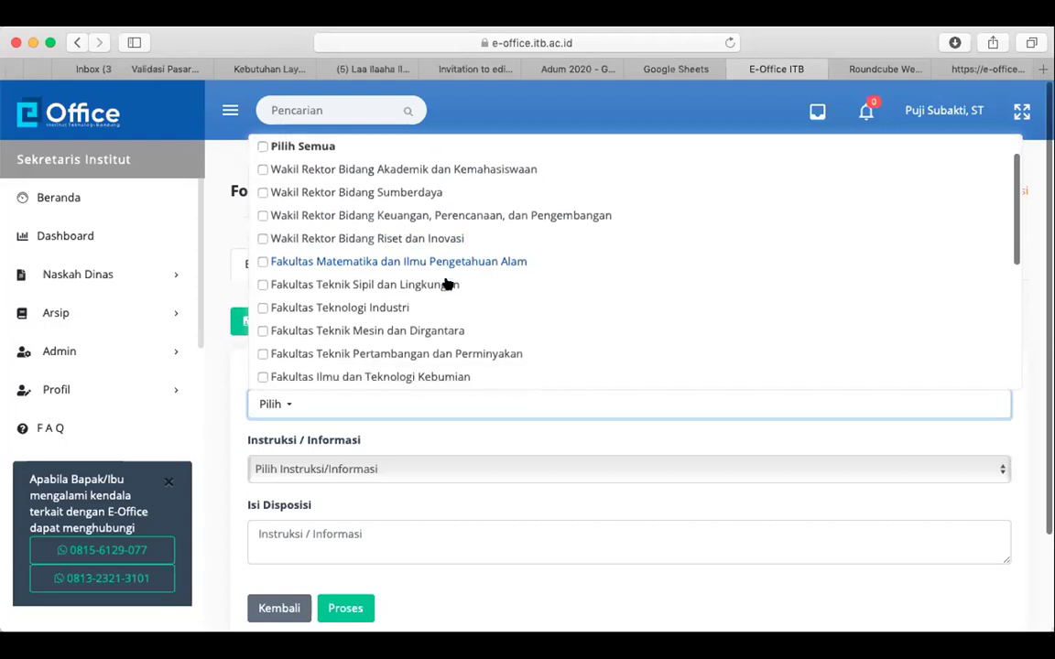
scroll(447, 284, down, 8)
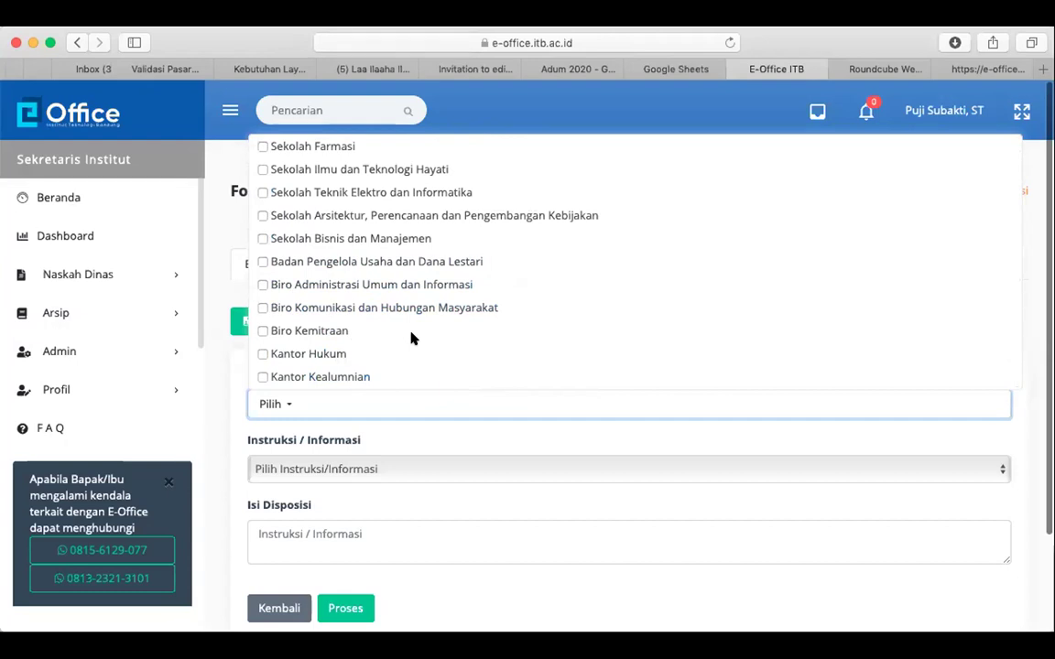
scroll(410, 339, up, 5)
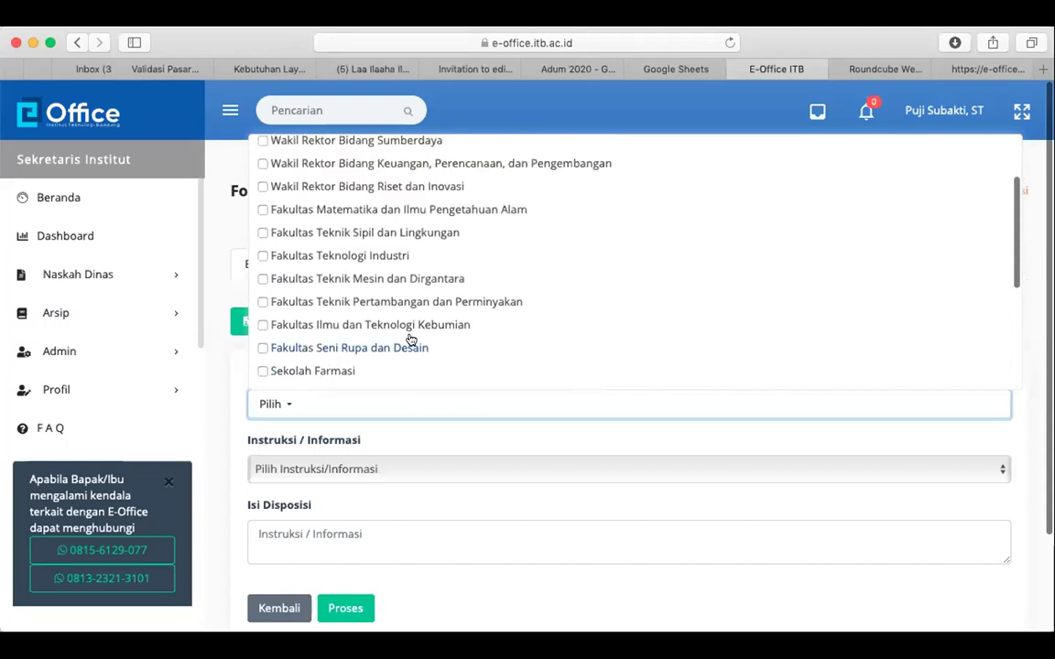
scroll(411, 339, up, 3)
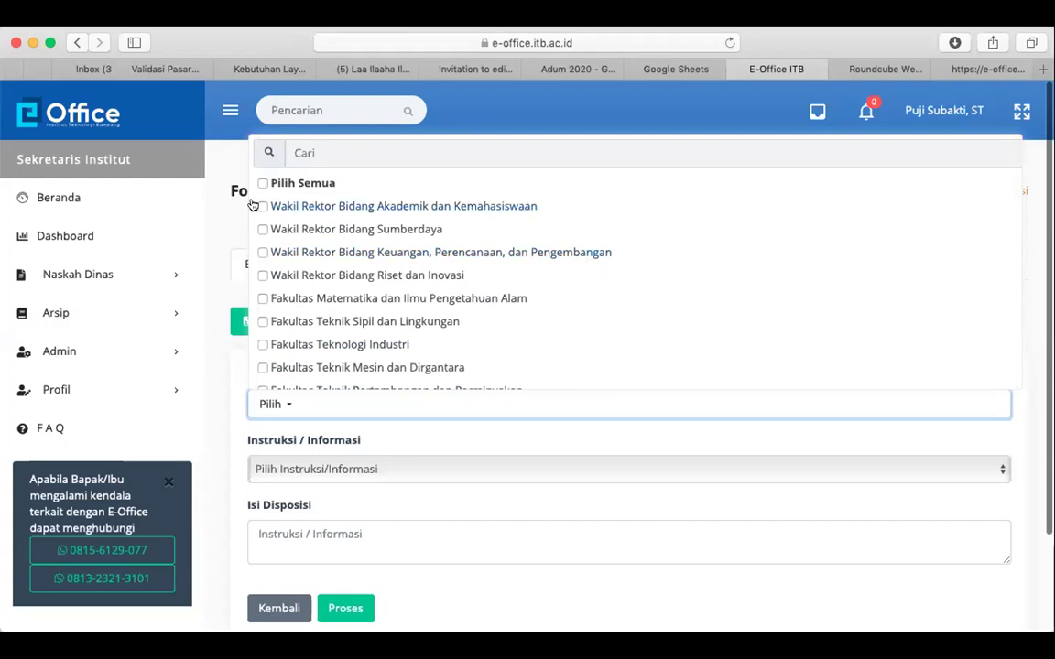
click(210, 220)
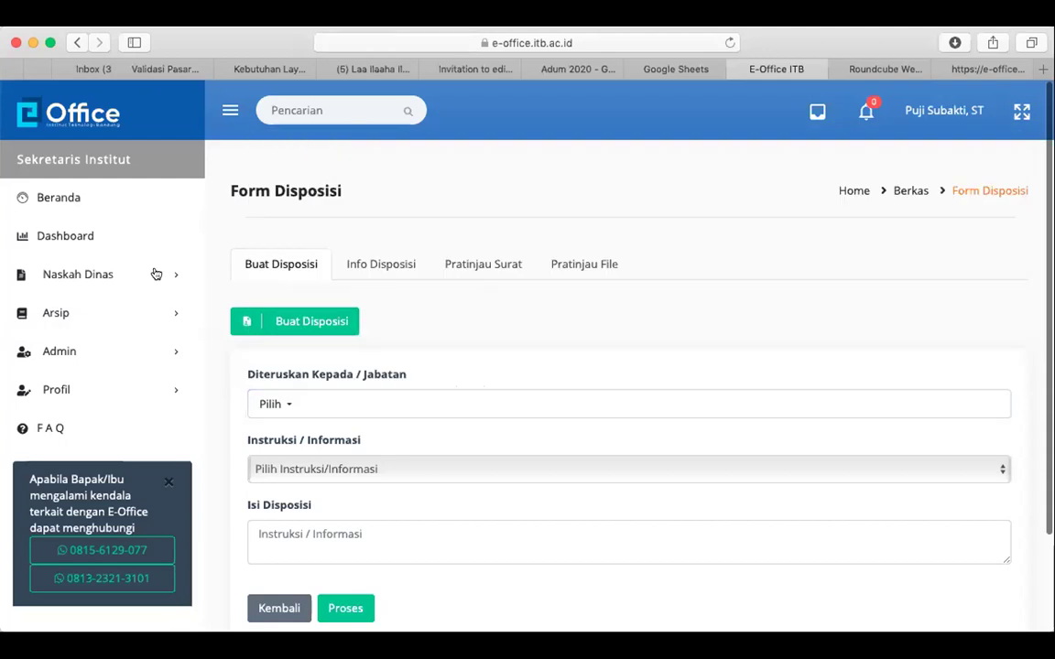
Switch access back to Biro Administrasi Umum dan Informasi through Admin > Super User
click(129, 357)
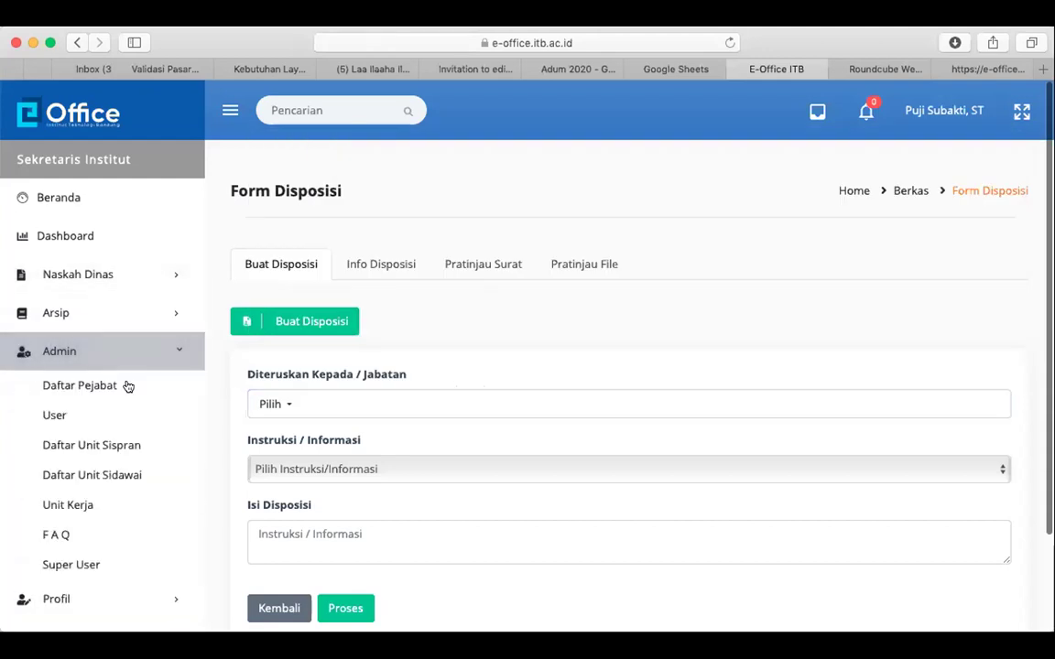
click(134, 565)
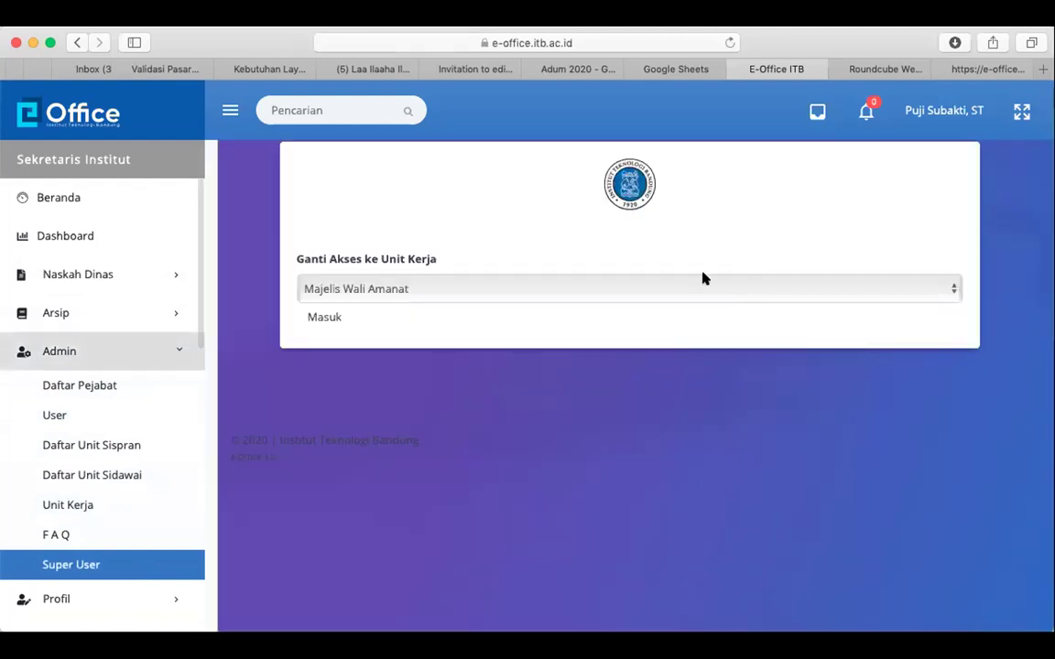
click(703, 277)
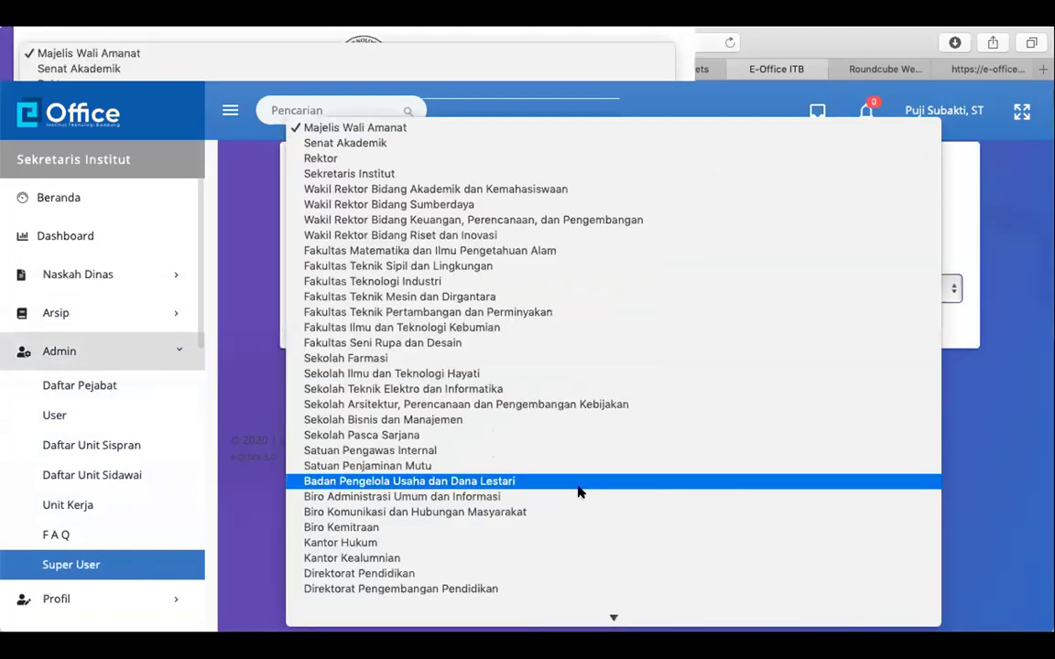
scroll(579, 492, down, 2)
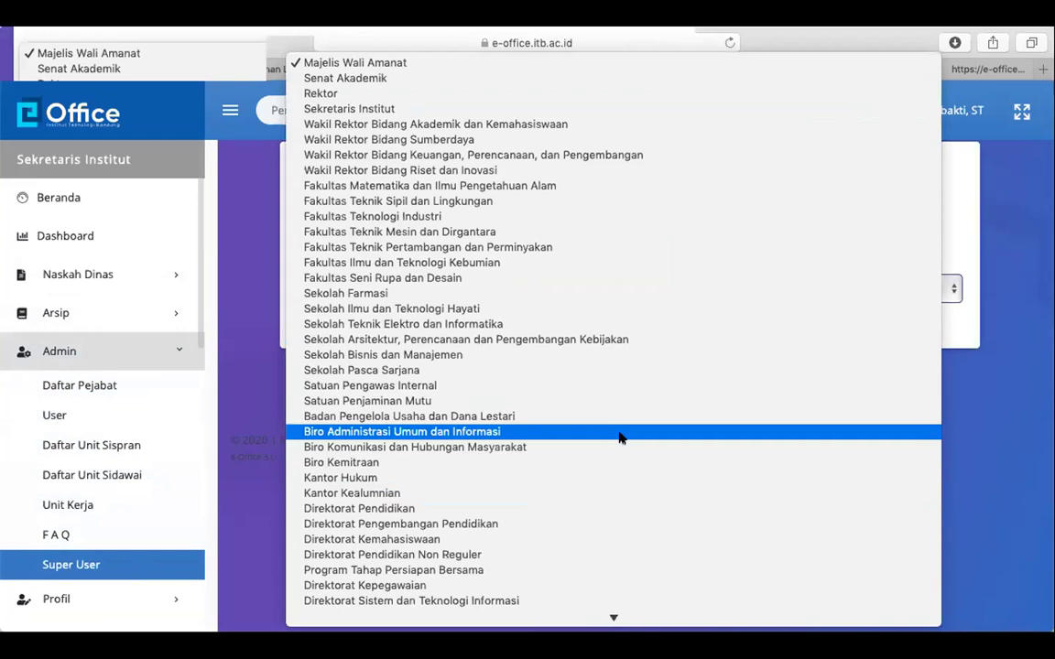
click(594, 430)
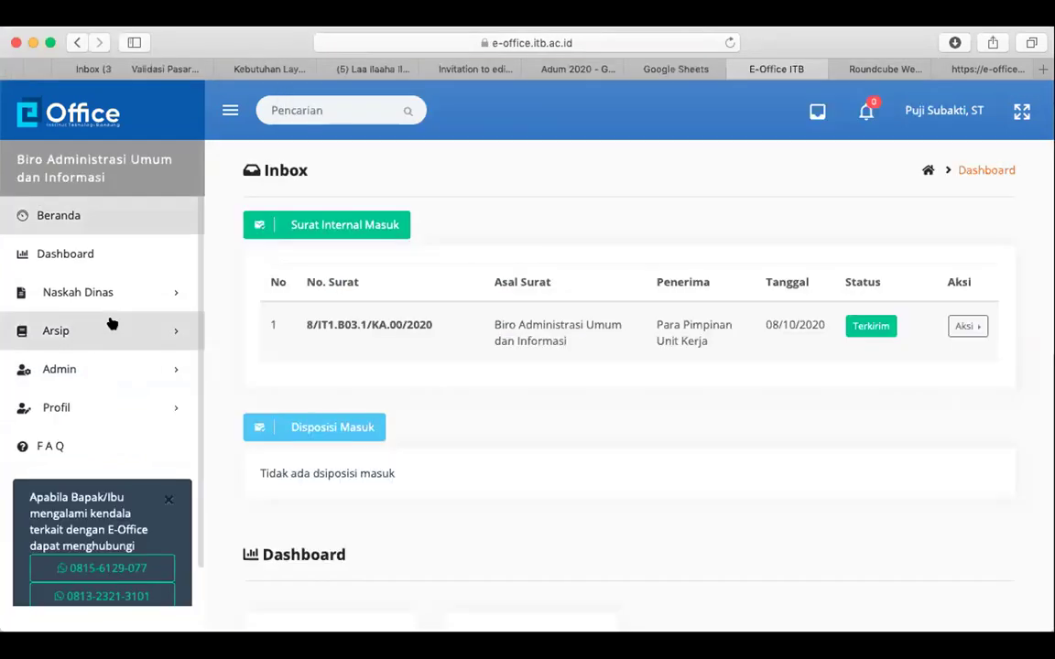
Open an Individu disposition form for the first letter in the Profil Inbox
click(127, 408)
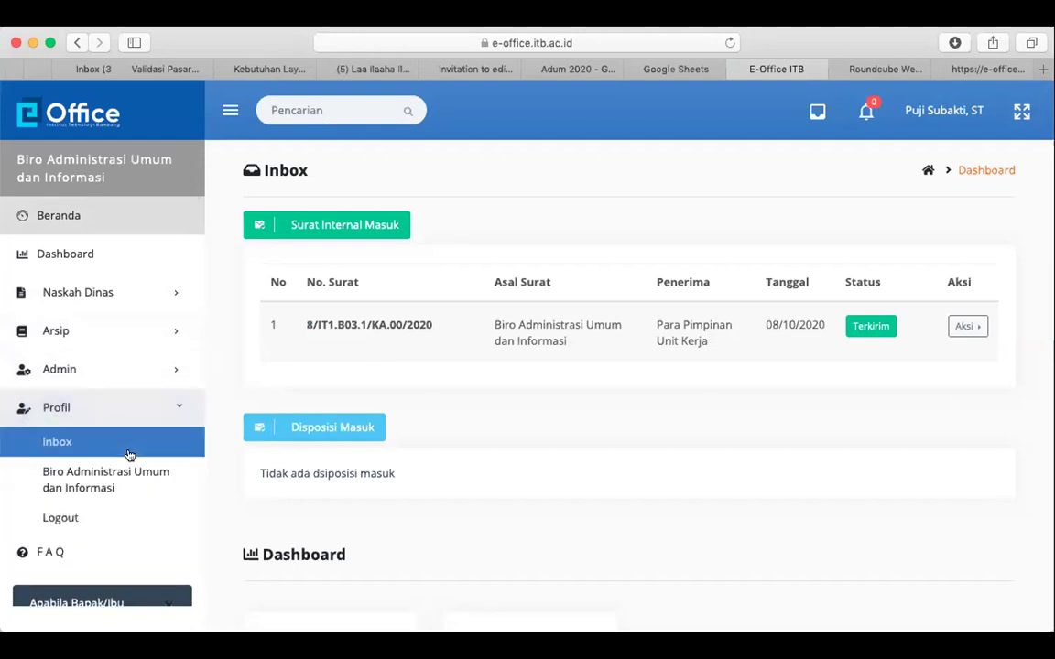
click(129, 453)
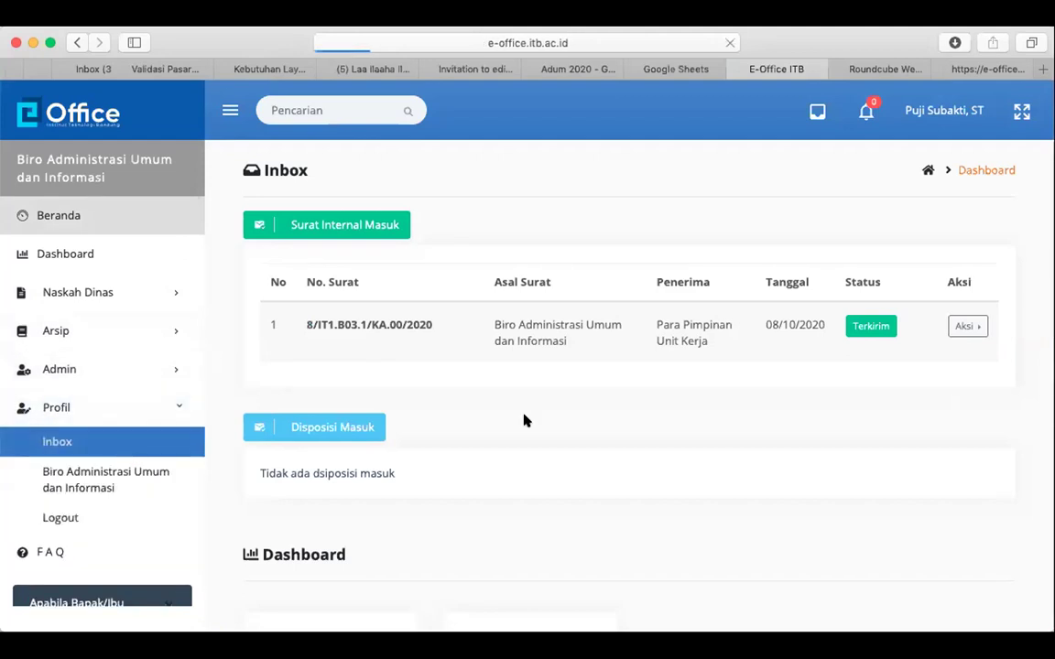
click(967, 308)
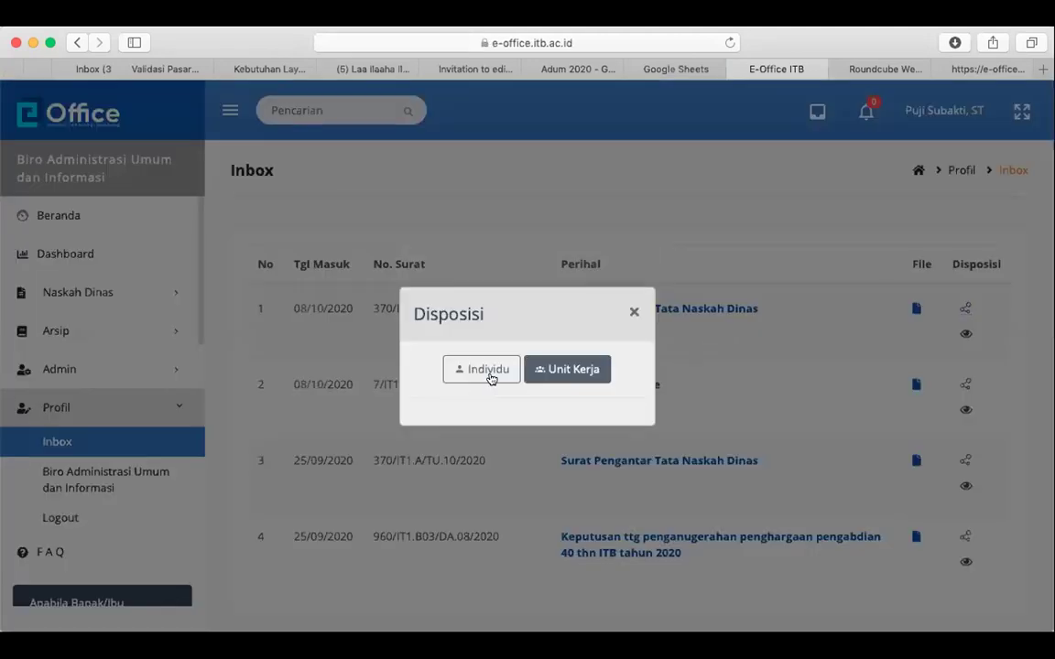
click(490, 377)
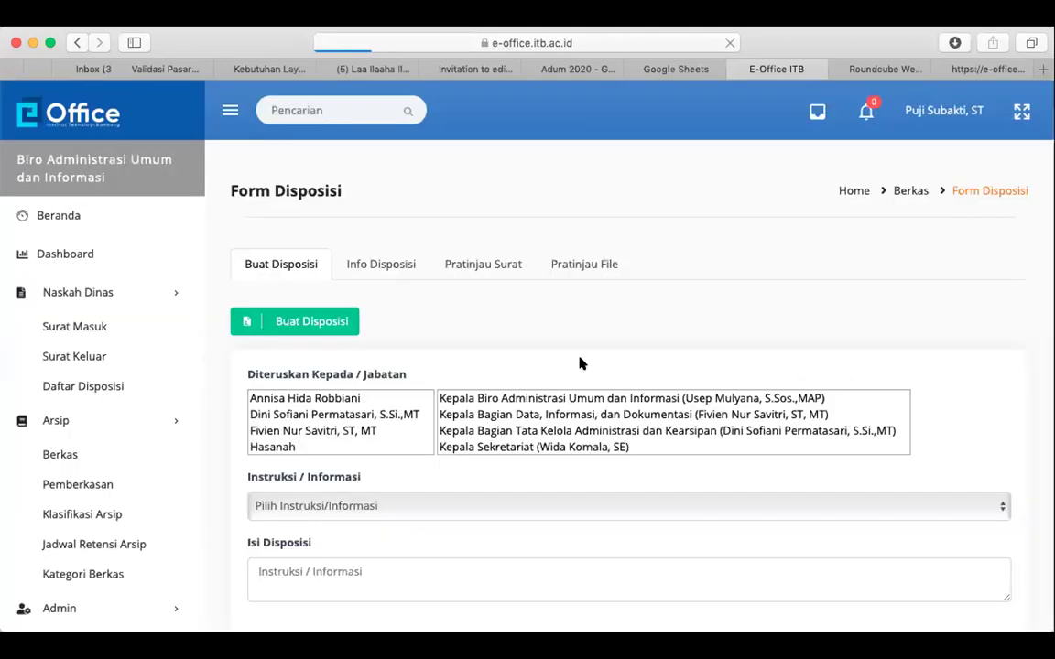
scroll(444, 378, down, 2)
scroll(443, 378, down, 1)
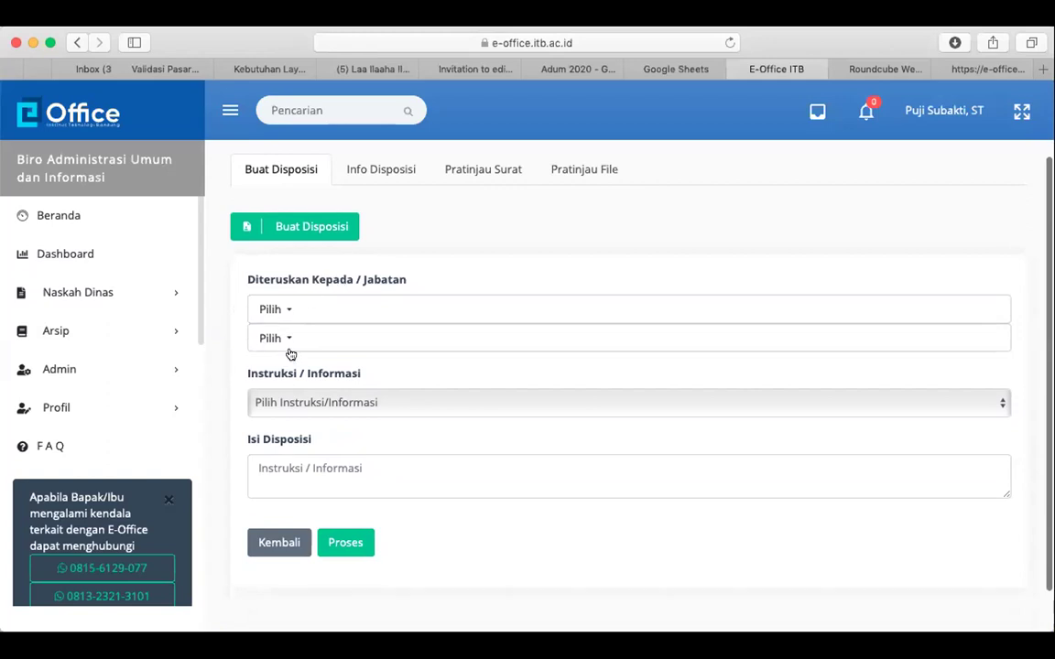
double_click(350, 277)
double_click(401, 277)
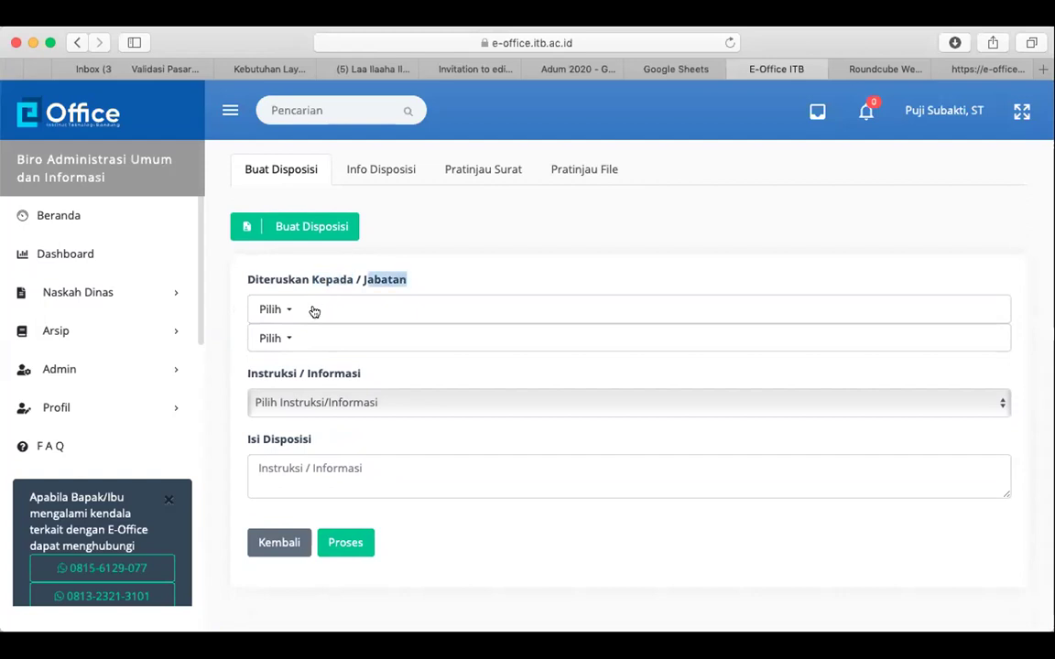
Try Pilih Semua in the individual recipient list, then clear all names again
click(290, 312)
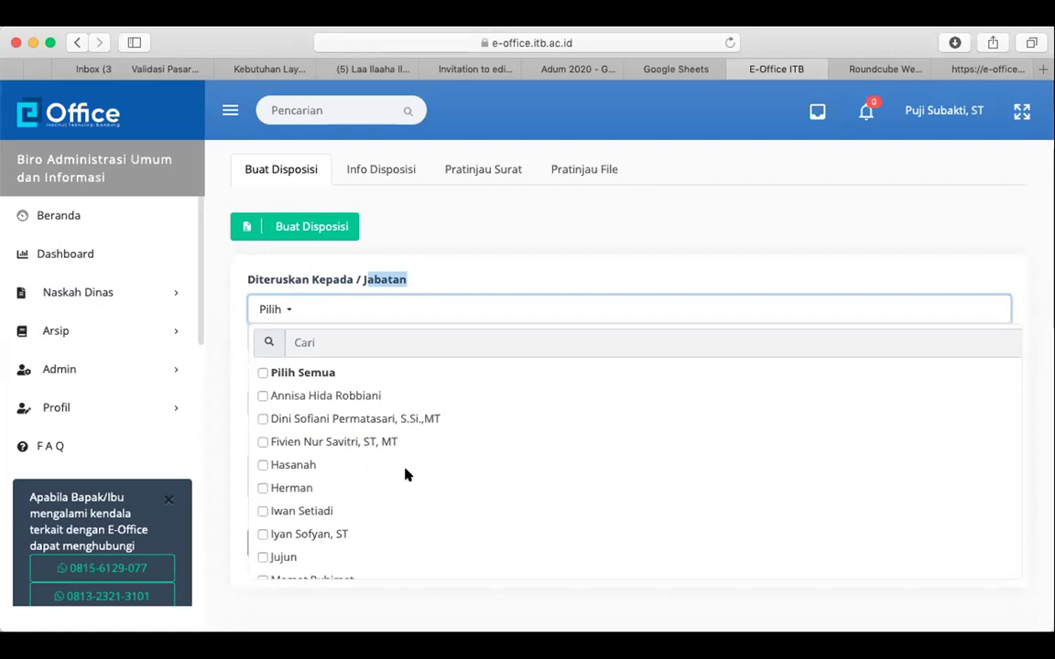
scroll(408, 475, down, 5)
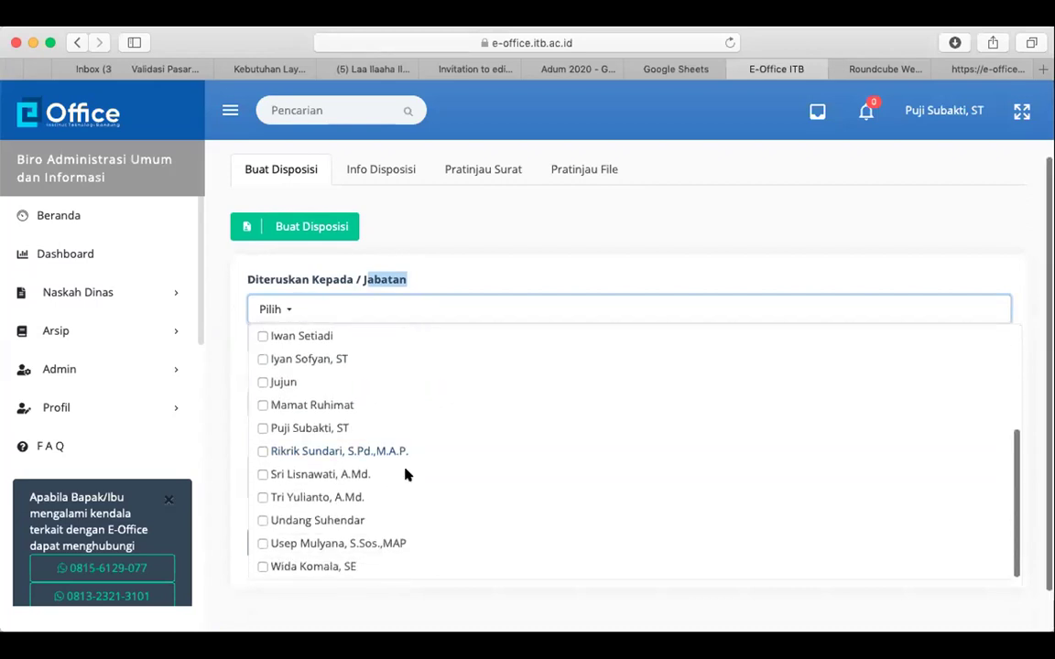
scroll(407, 475, up, 2)
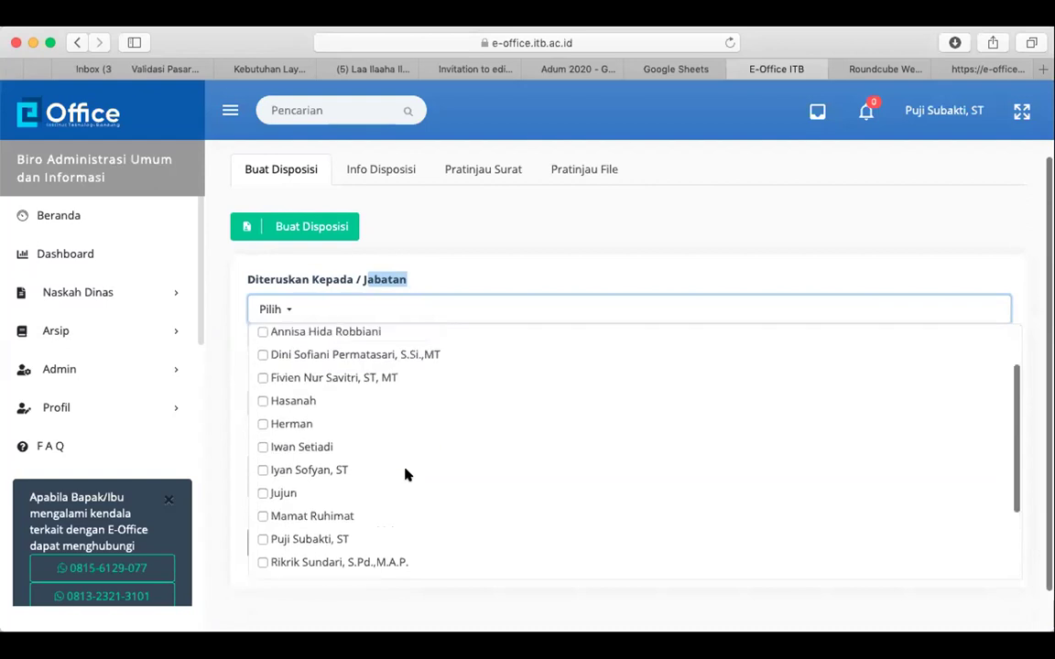
scroll(408, 474, up, 2)
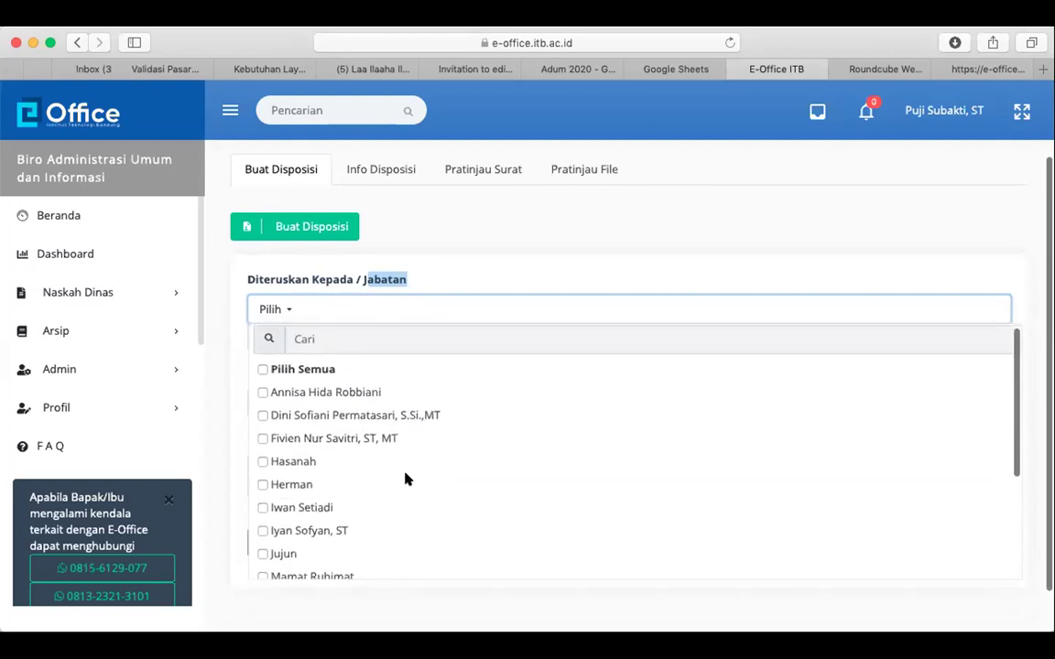
click(264, 369)
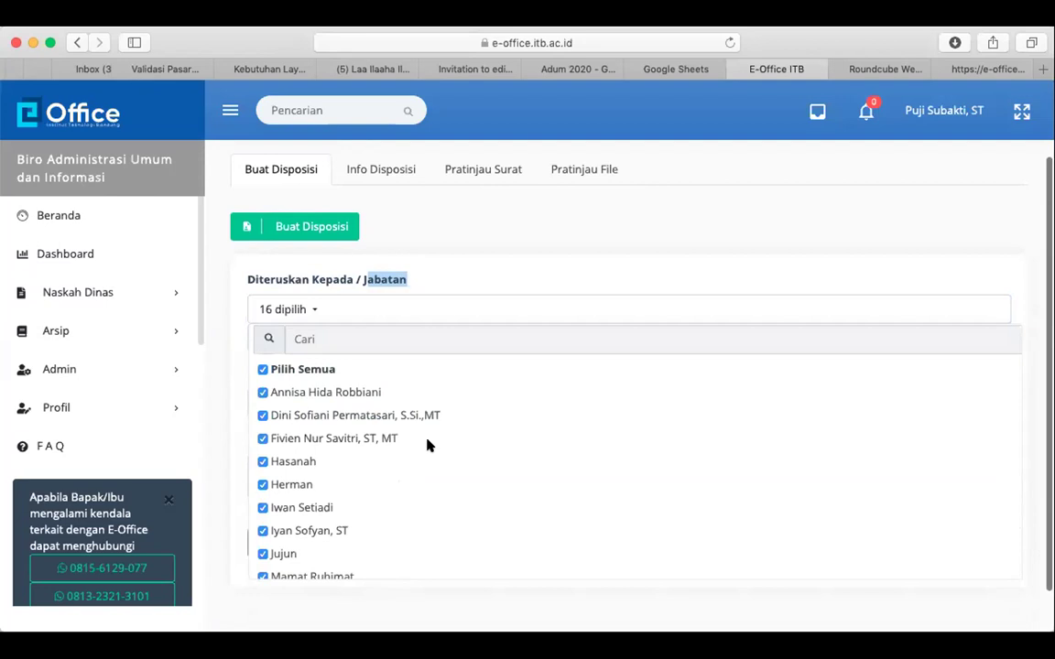
click(262, 370)
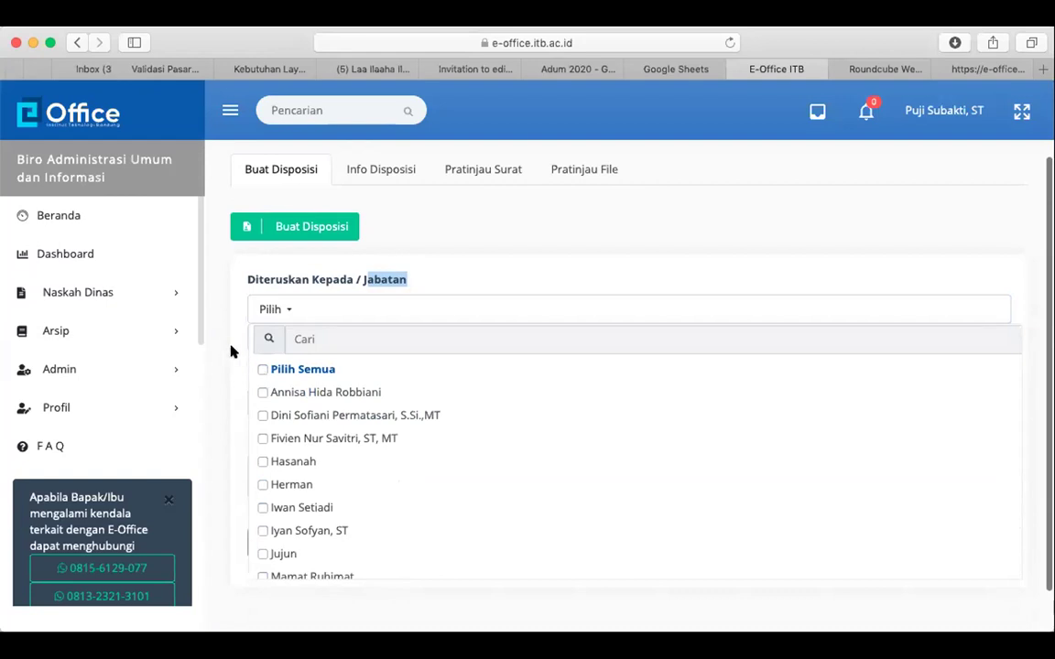
click(228, 347)
Add the Kepala Bagian Tata Kelola Administrasi dan Kearsipan and Kepala Sekretariat positions as recipients
click(283, 345)
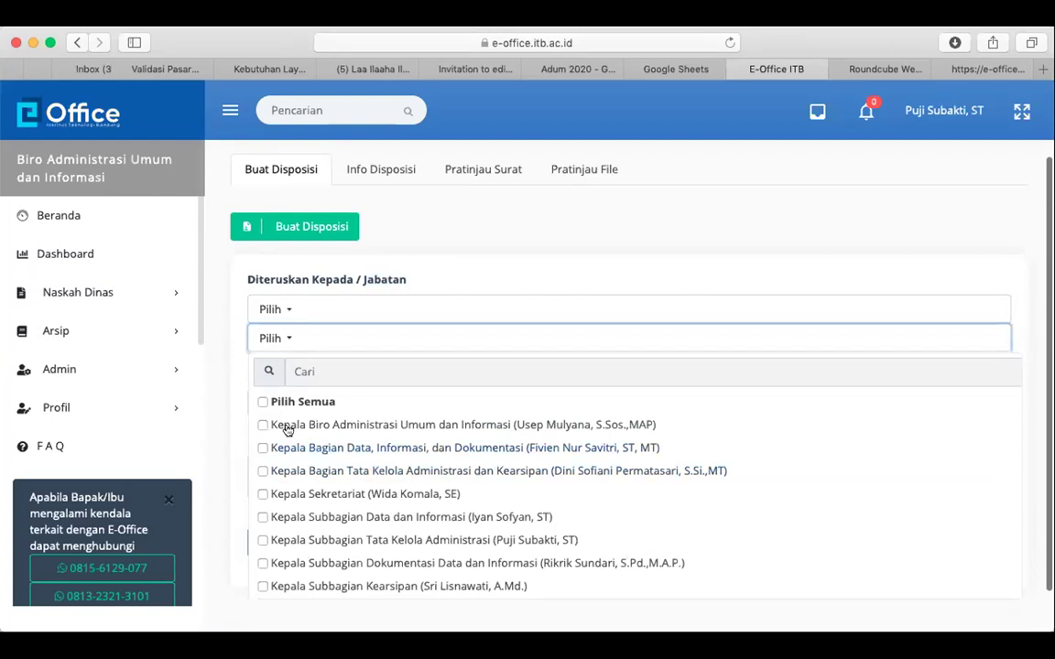
click(263, 471)
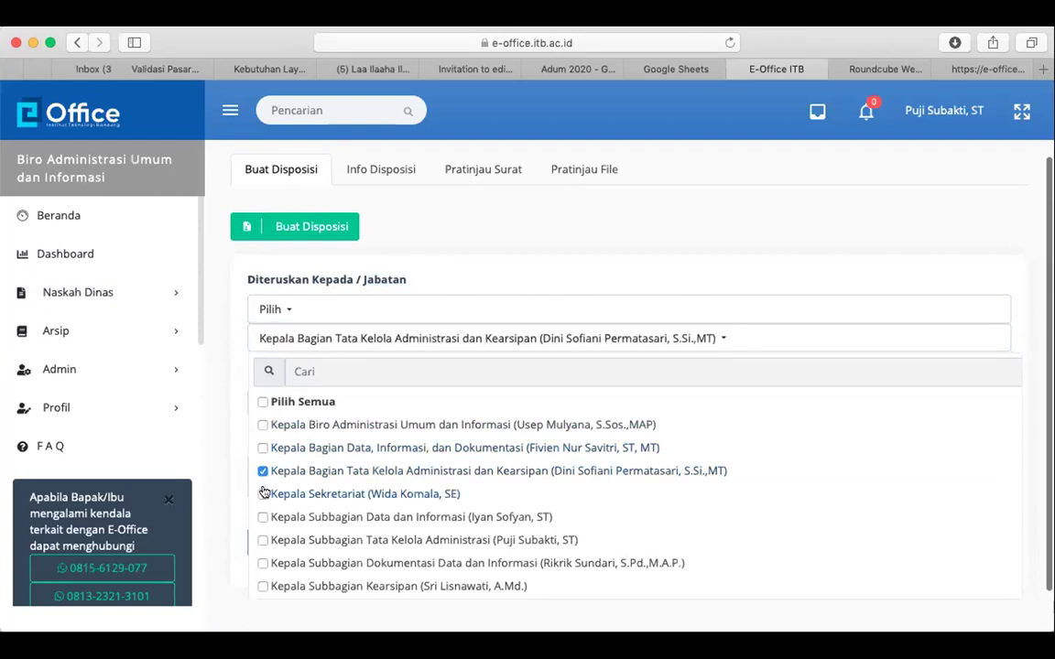
click(263, 493)
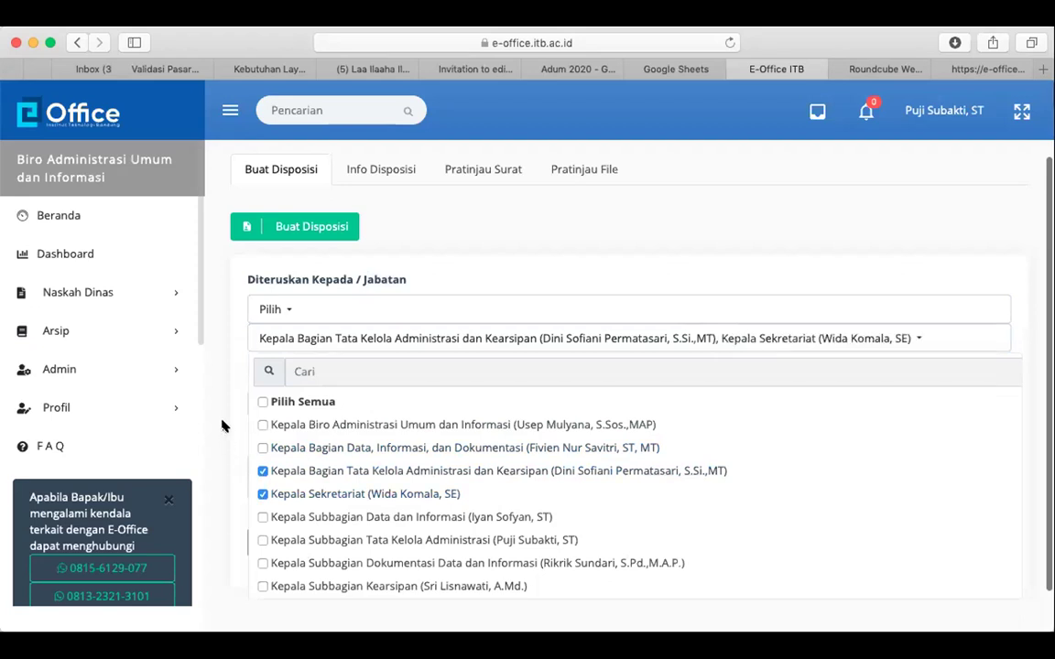
click(223, 426)
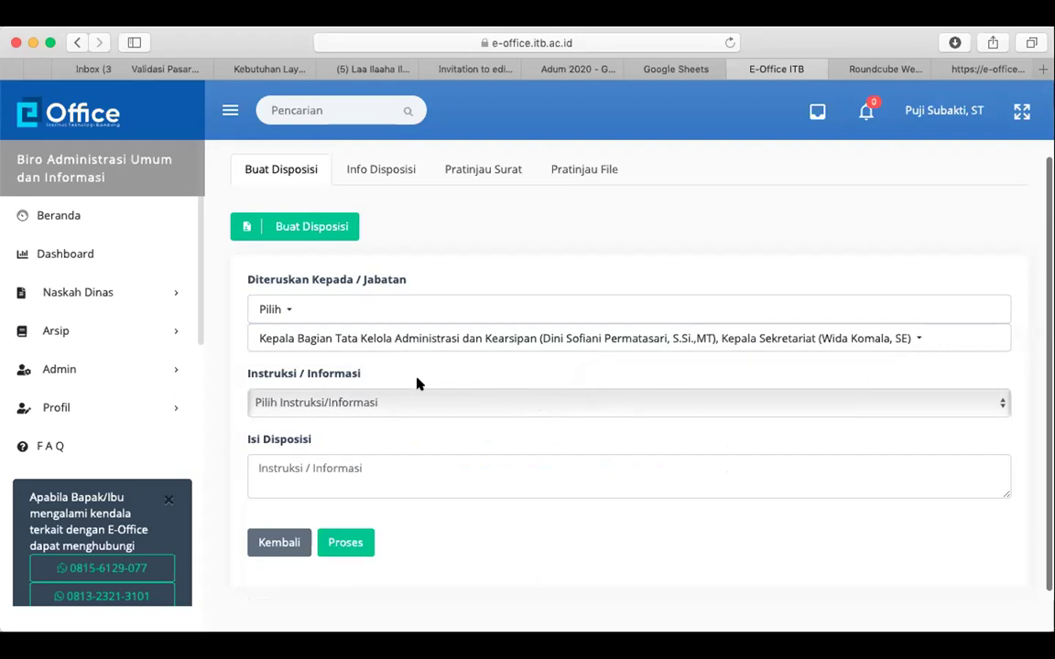
Tick one staff member in the individual recipient list
click(284, 309)
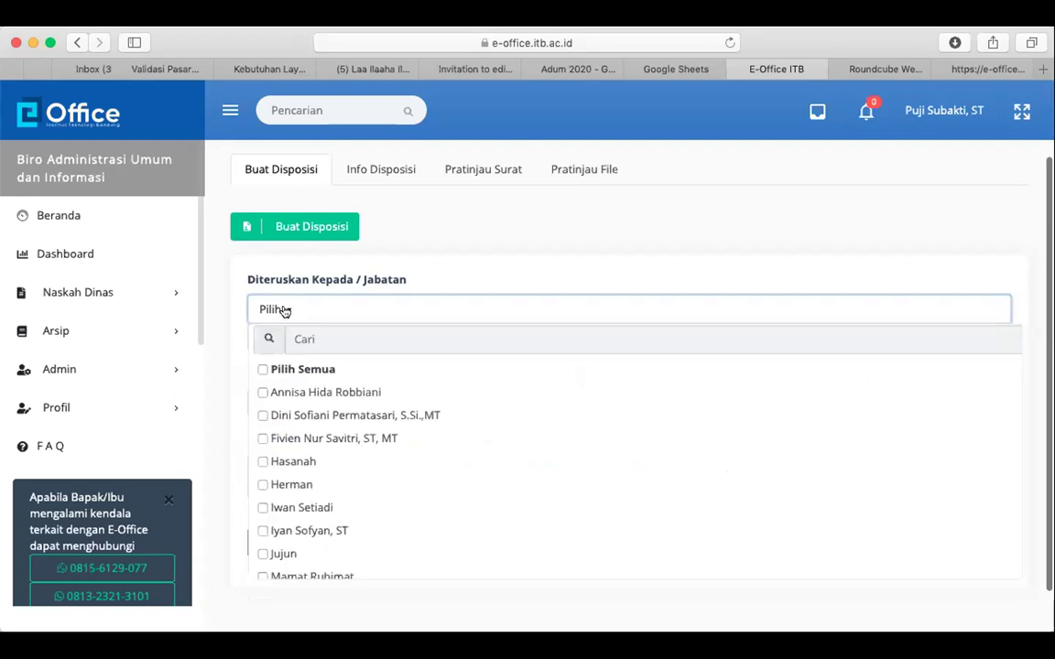
scroll(313, 524, down, 3)
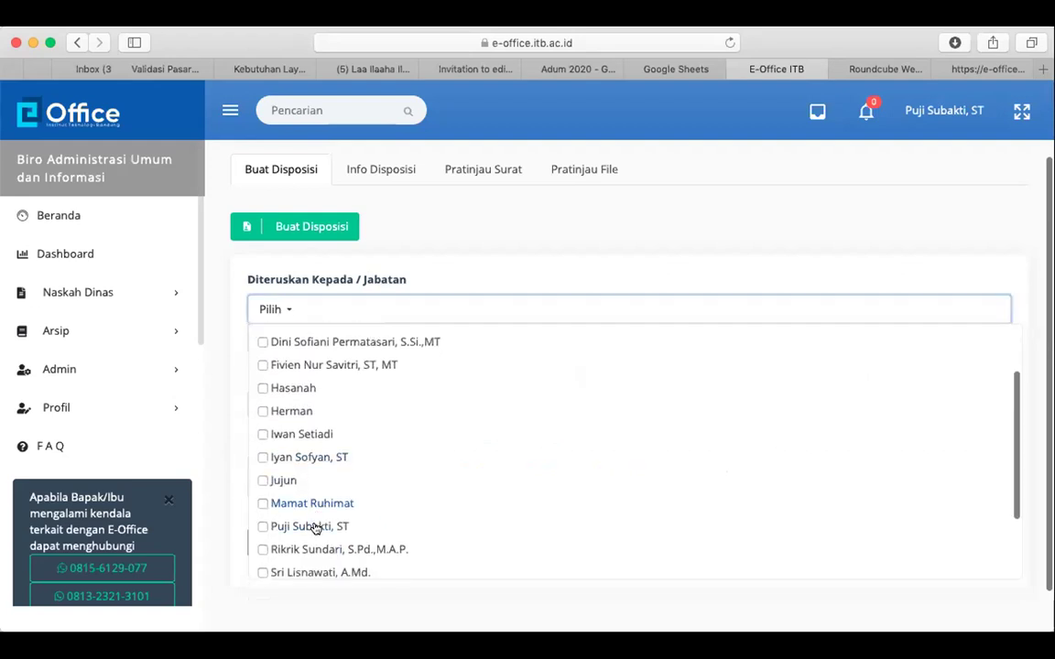
click(319, 528)
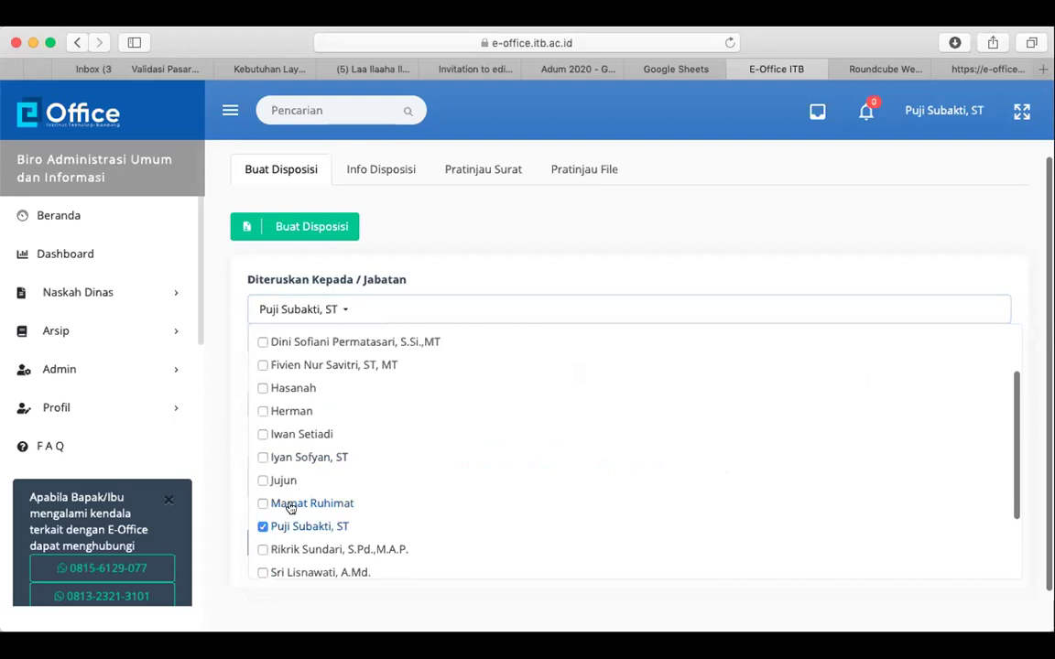
click(228, 403)
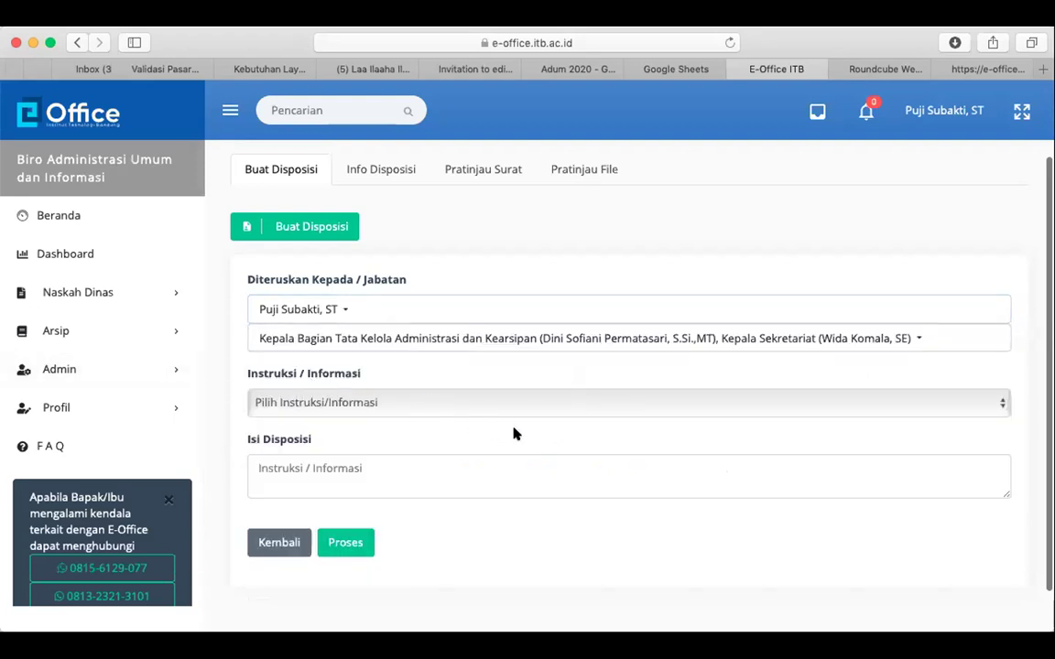
Mark the disposition Sebagai Informasi with a note to study it and implement next week, then submit
click(373, 405)
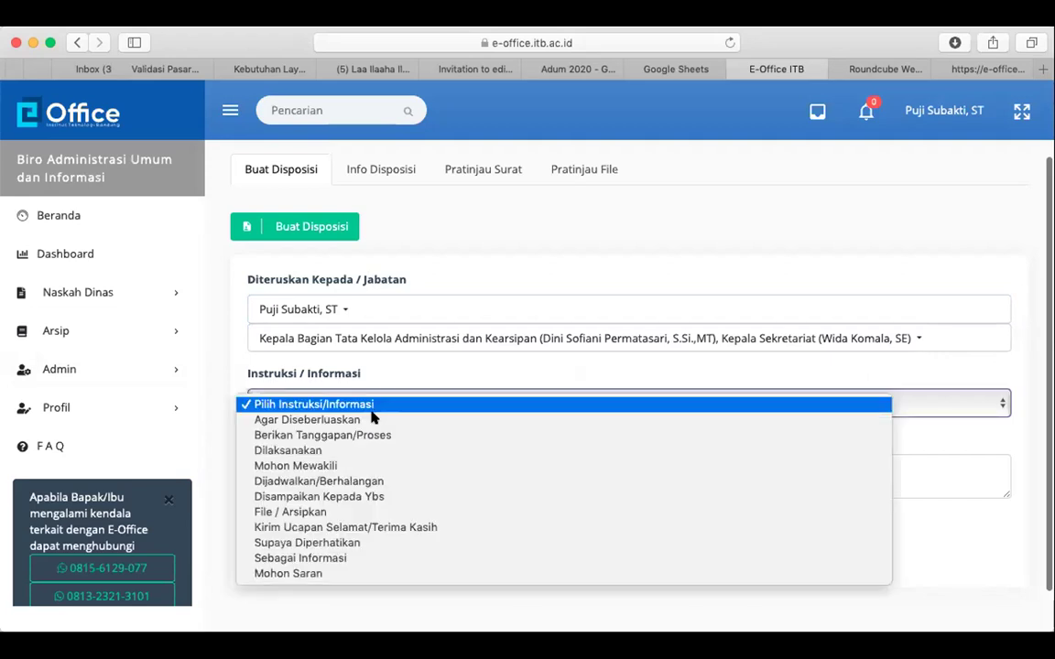
click(392, 558)
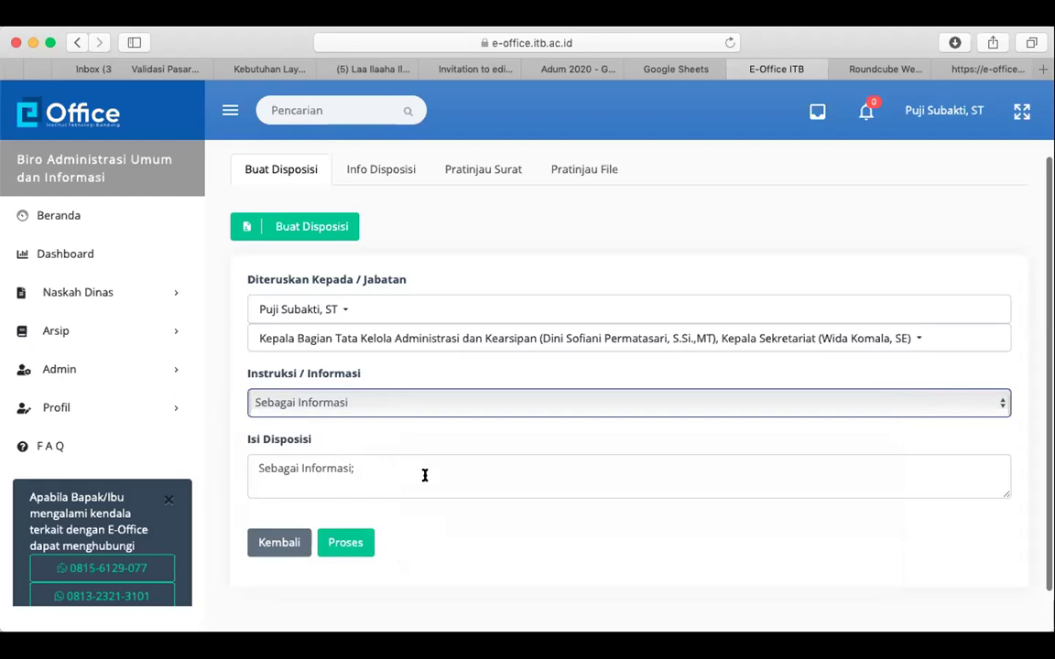
click(424, 475)
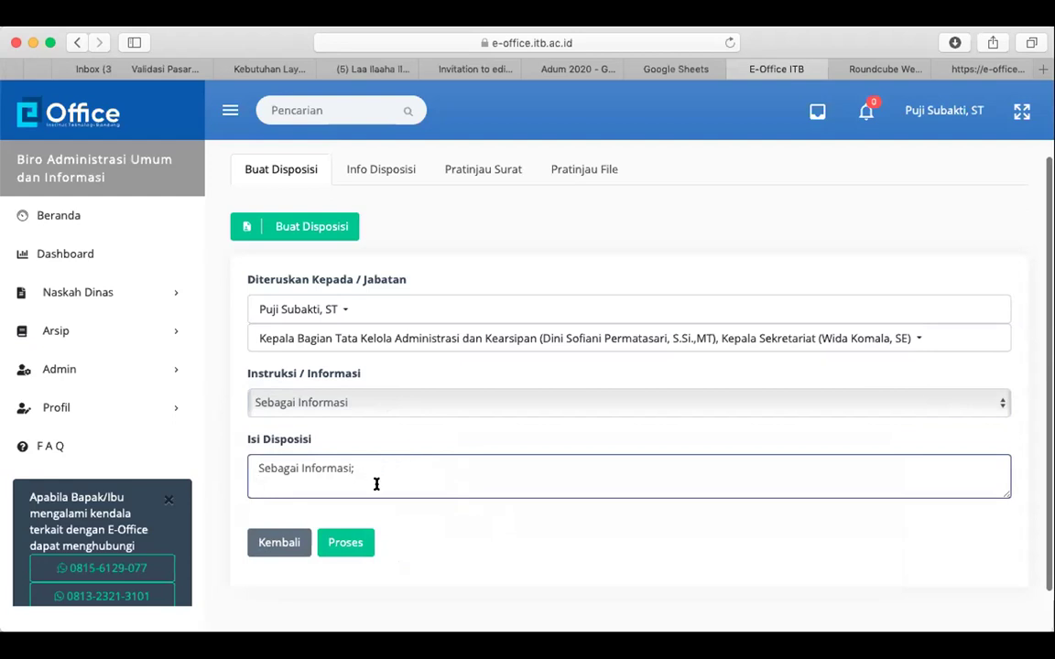
text(Mo)
key(BackSpace)
key(BackSpace)
text(Mohon daaj)
key(BackSpace)
key(BackSpace)
text(pat dipelajari, da)
key(BackSpace)
key(BackSpace)
key(BackSpace)
key(BackSpace)
text(dan)
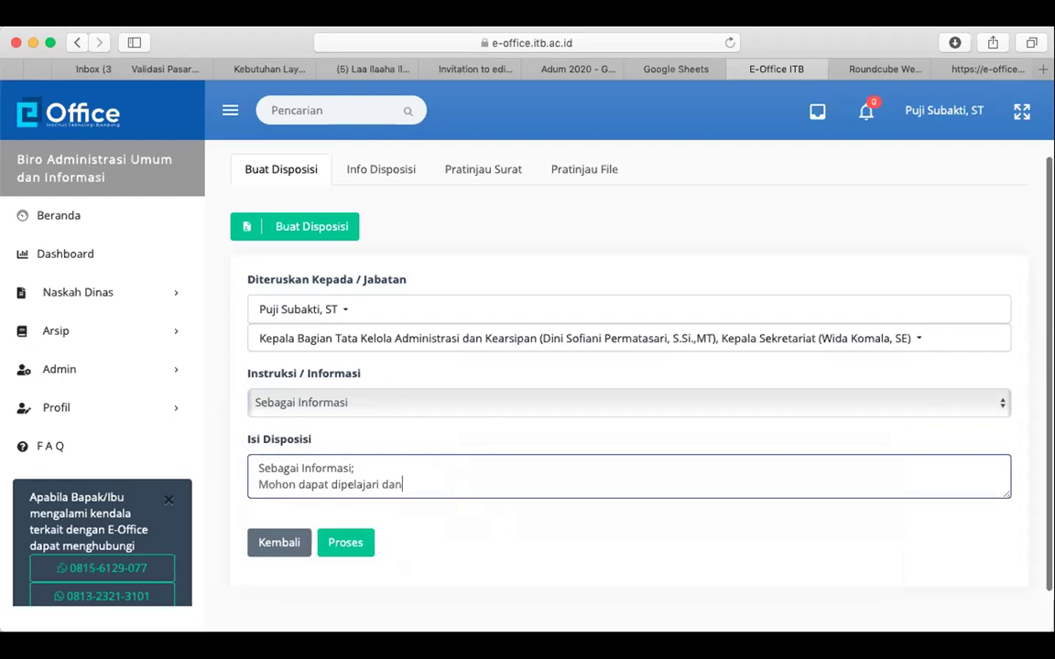
text( minggu depan mulai d)
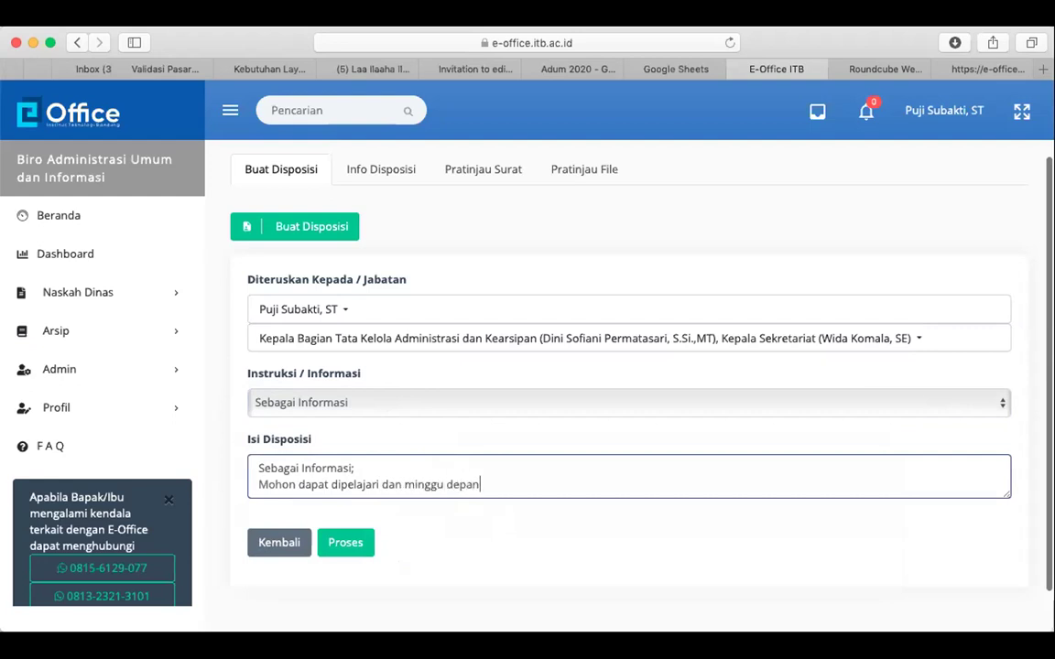
text(i implementasikan)
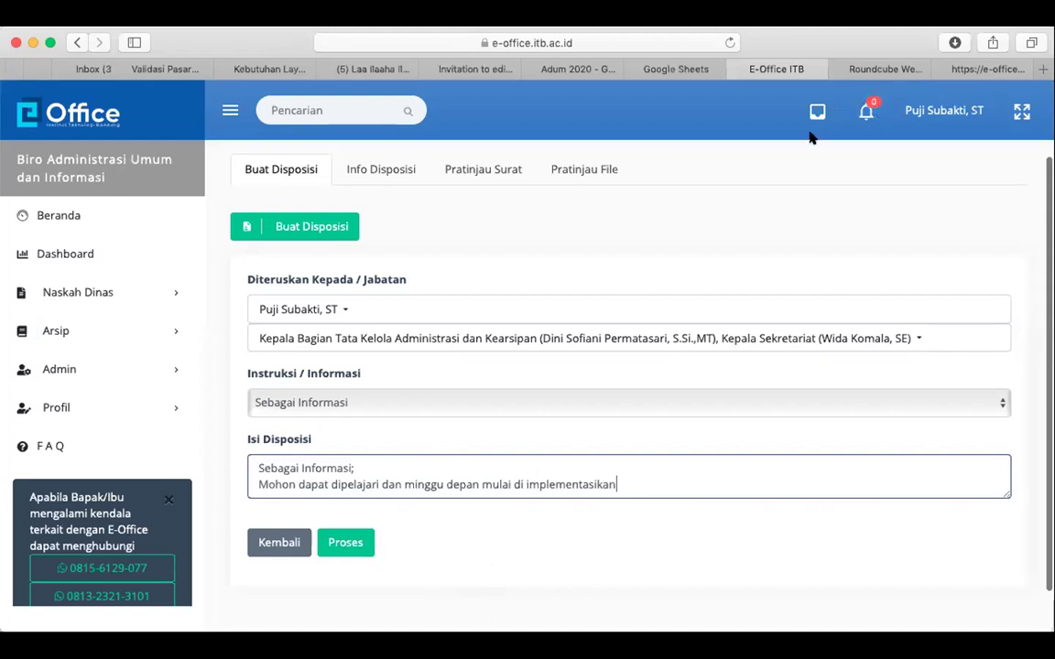
click(351, 546)
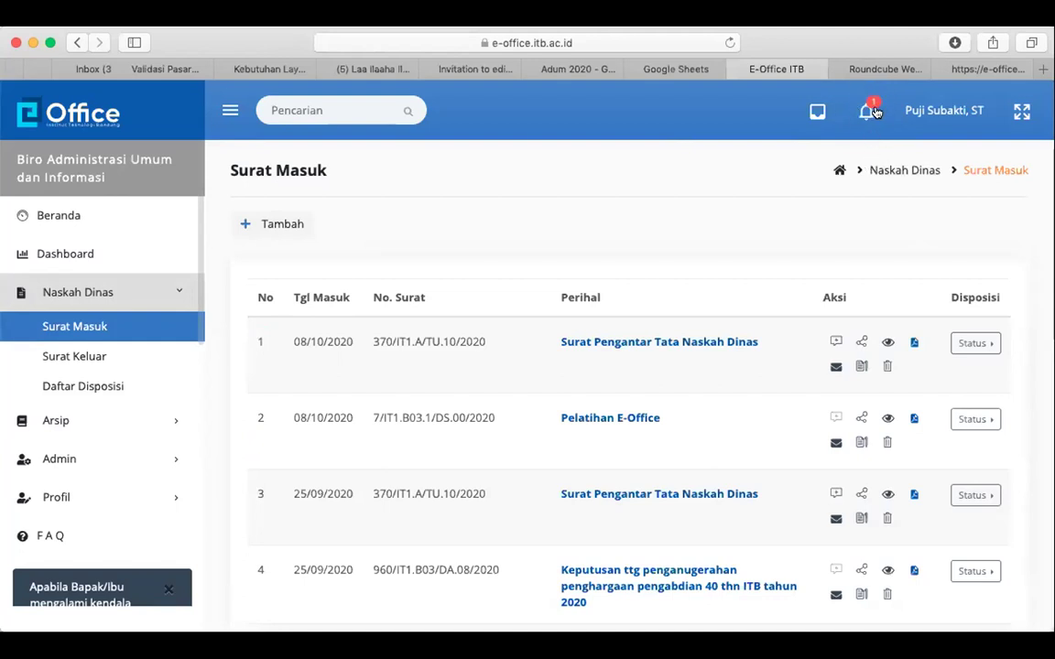
Log out of webmail and log in to the recipient's mailbox with saved details
click(899, 70)
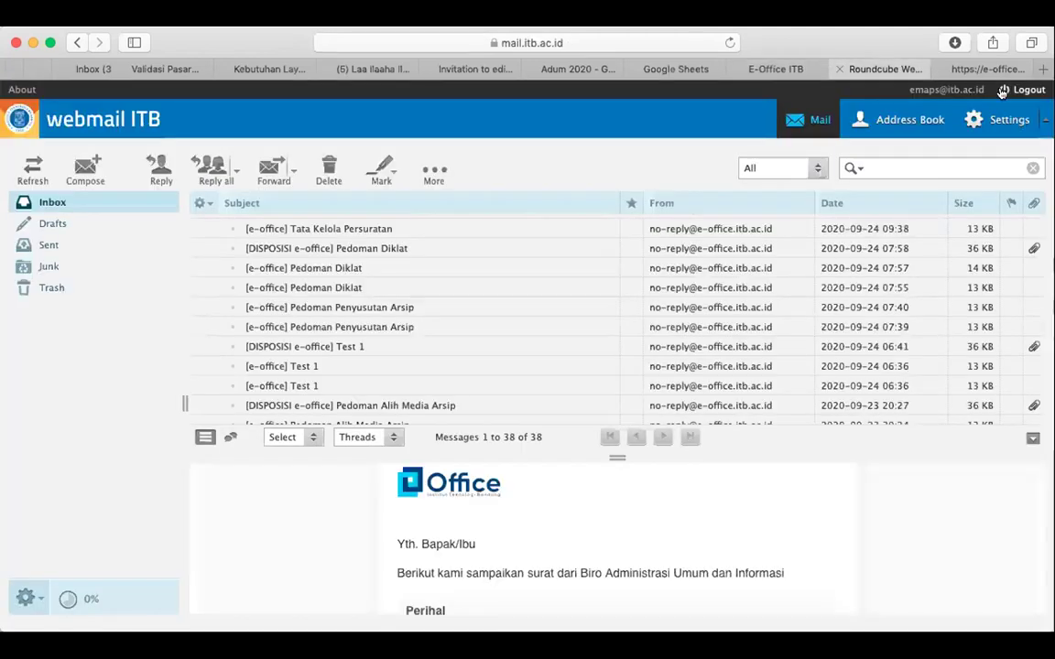
click(1029, 89)
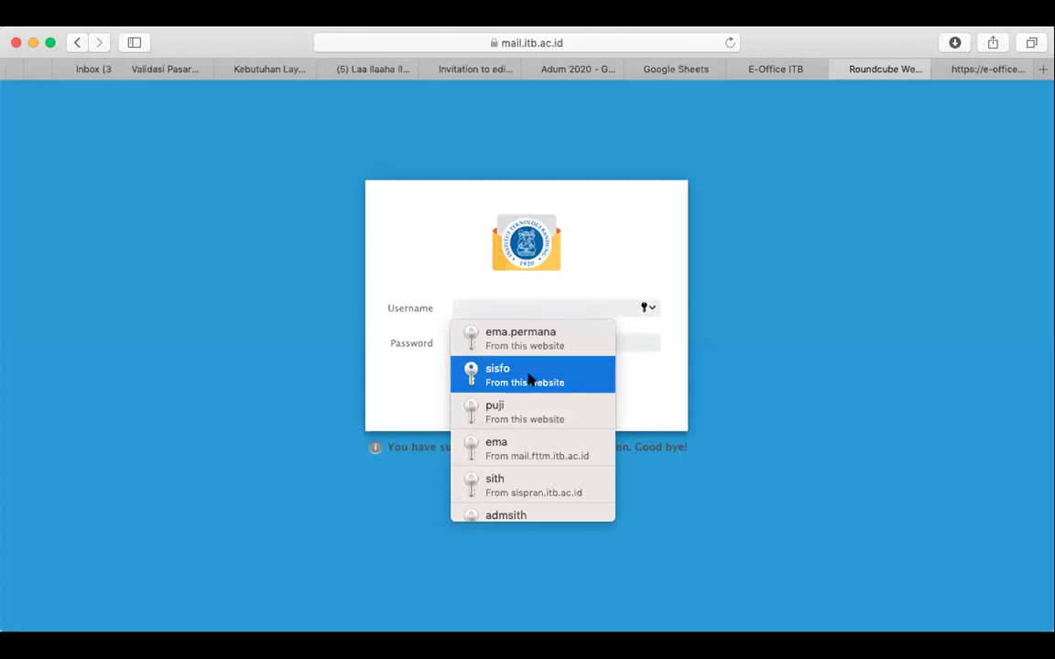
click(539, 414)
click(532, 392)
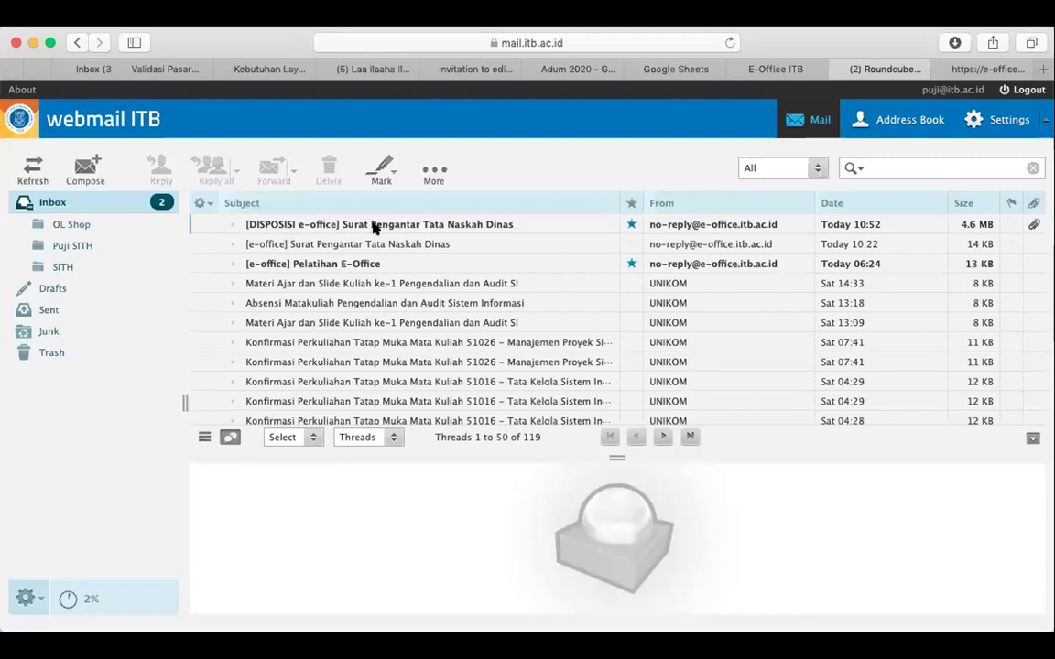
Open the DISPOSISI email for Surat Pengantar Tata Naskah Dinas and follow its letter link
click(392, 263)
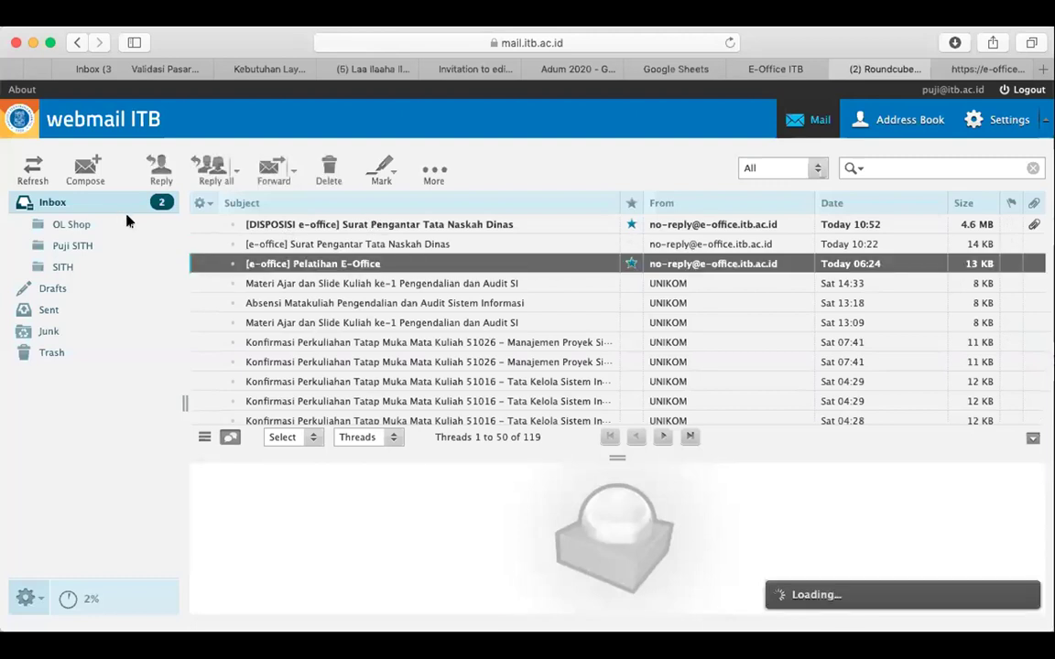
click(386, 224)
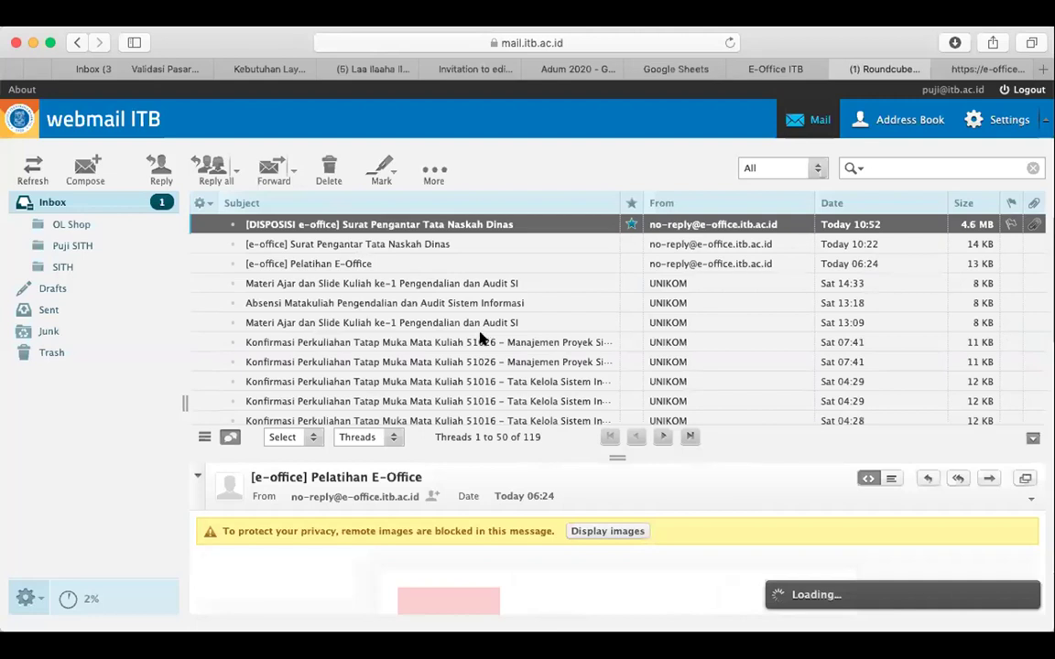
click(597, 535)
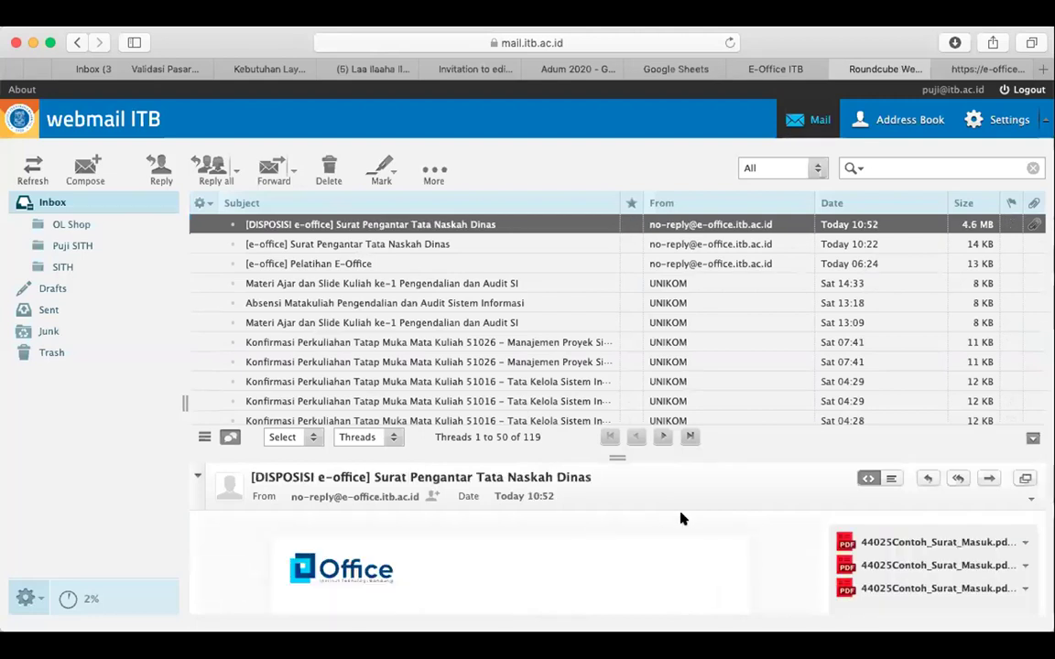
scroll(589, 561, down, 5)
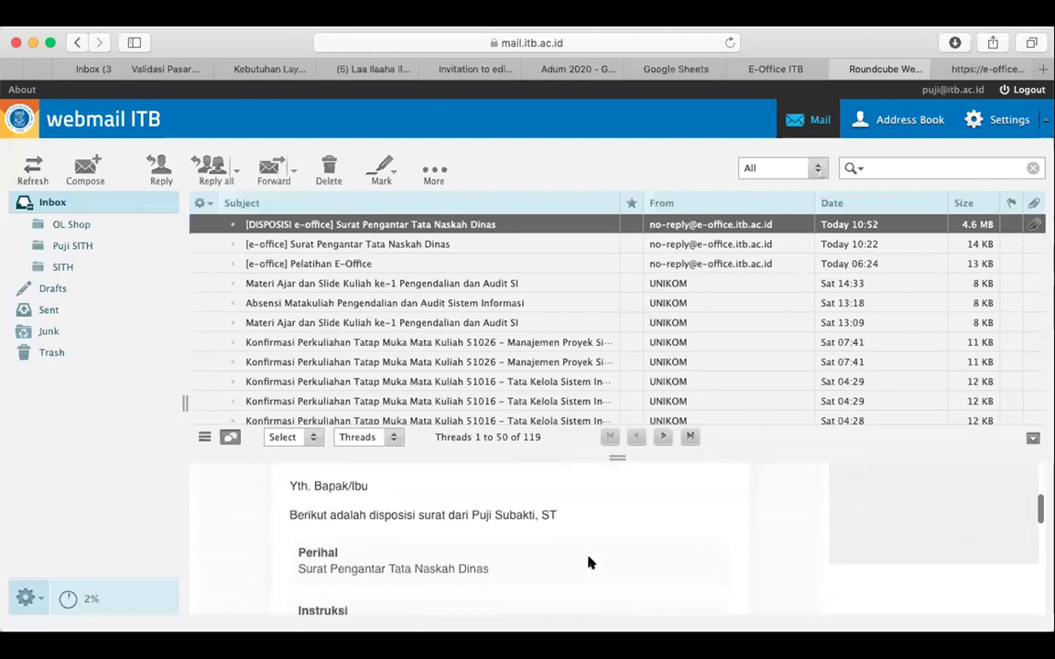
scroll(589, 563, down, 2)
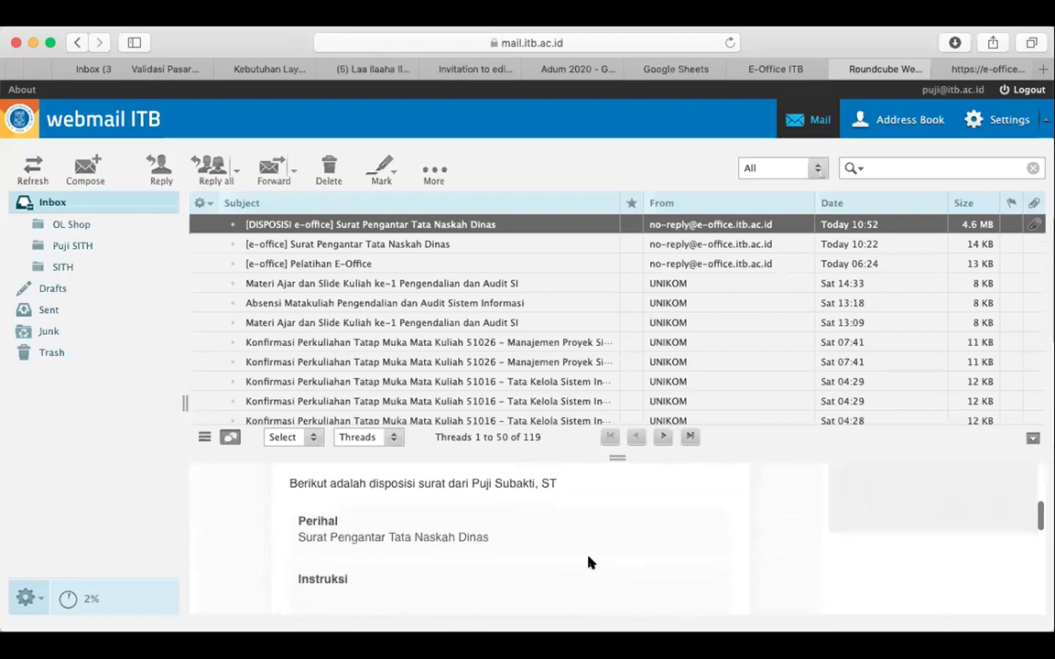
scroll(589, 561, down, 3)
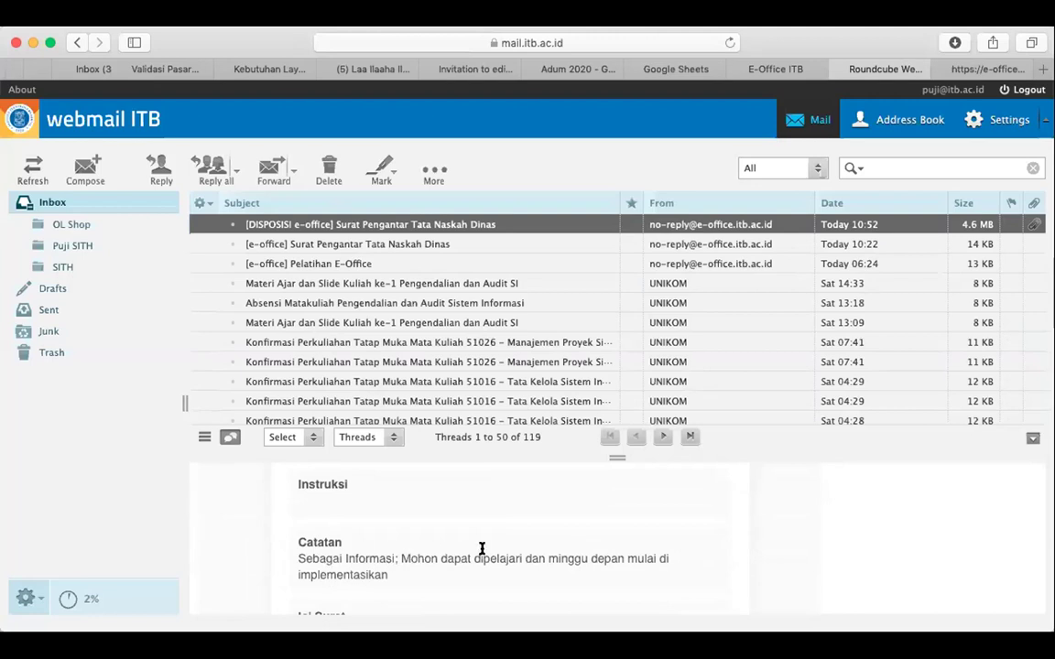
scroll(377, 568, down, 3)
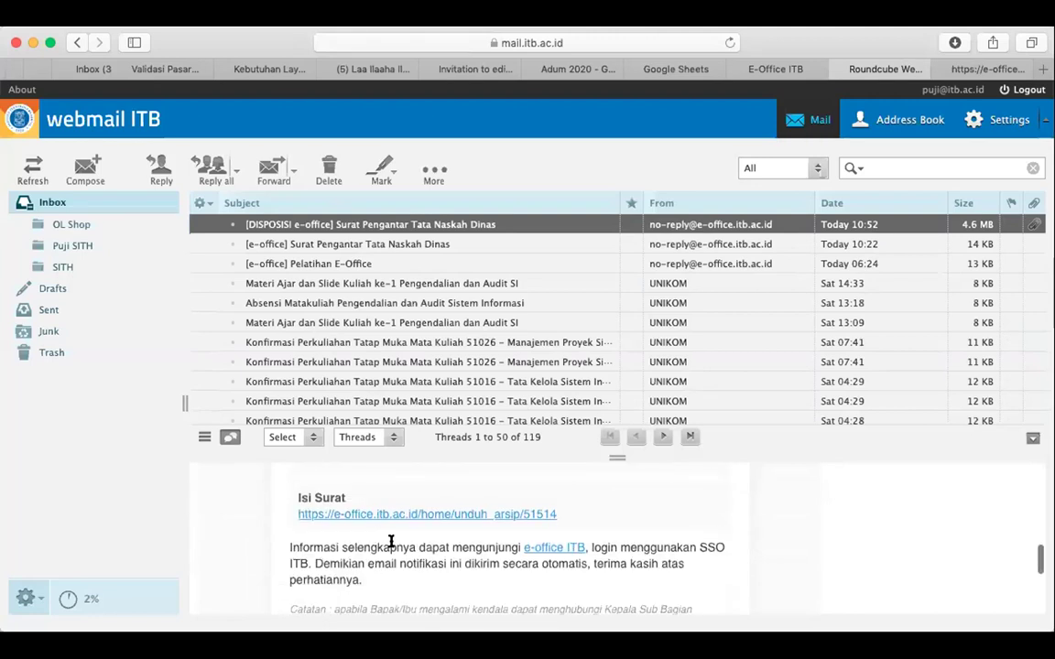
click(439, 514)
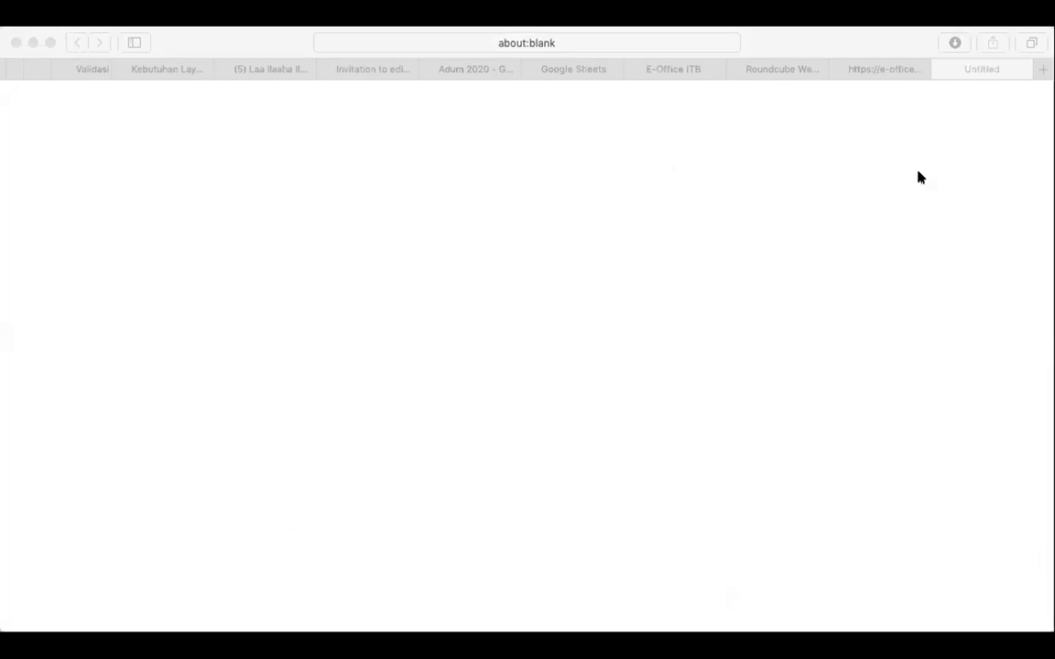
Close the linked letter page and return to the E-Office ITB tab
click(968, 186)
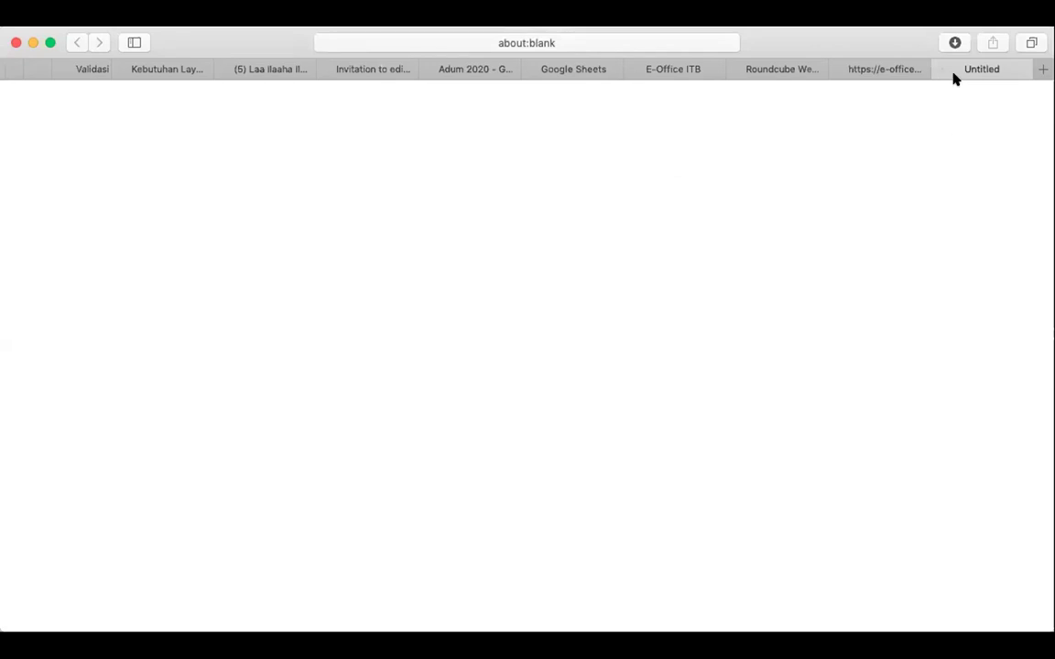
click(881, 71)
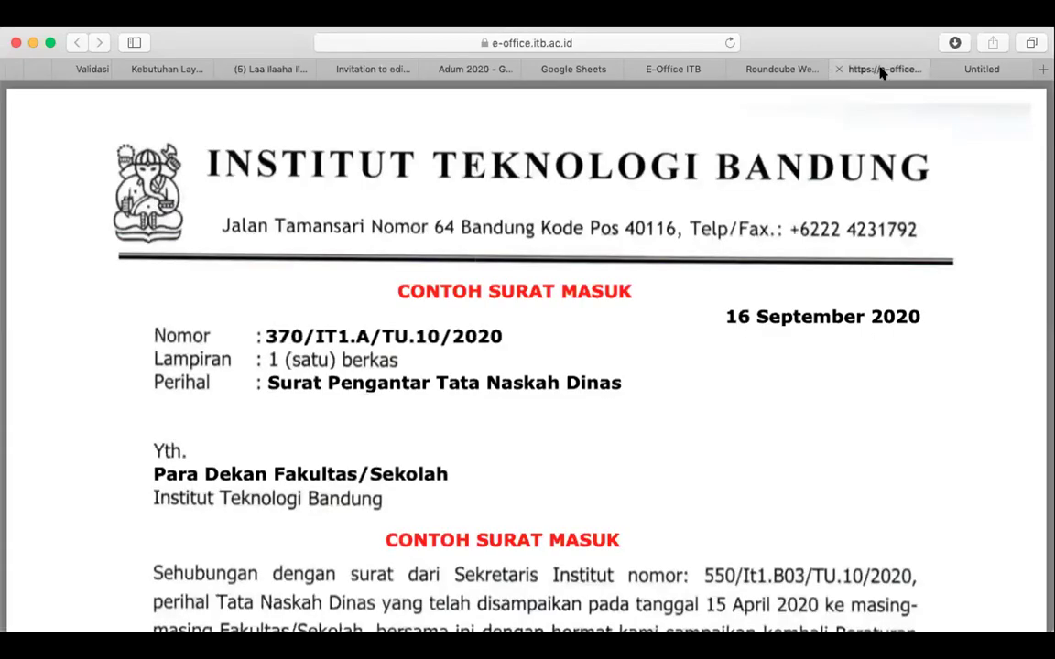
click(783, 69)
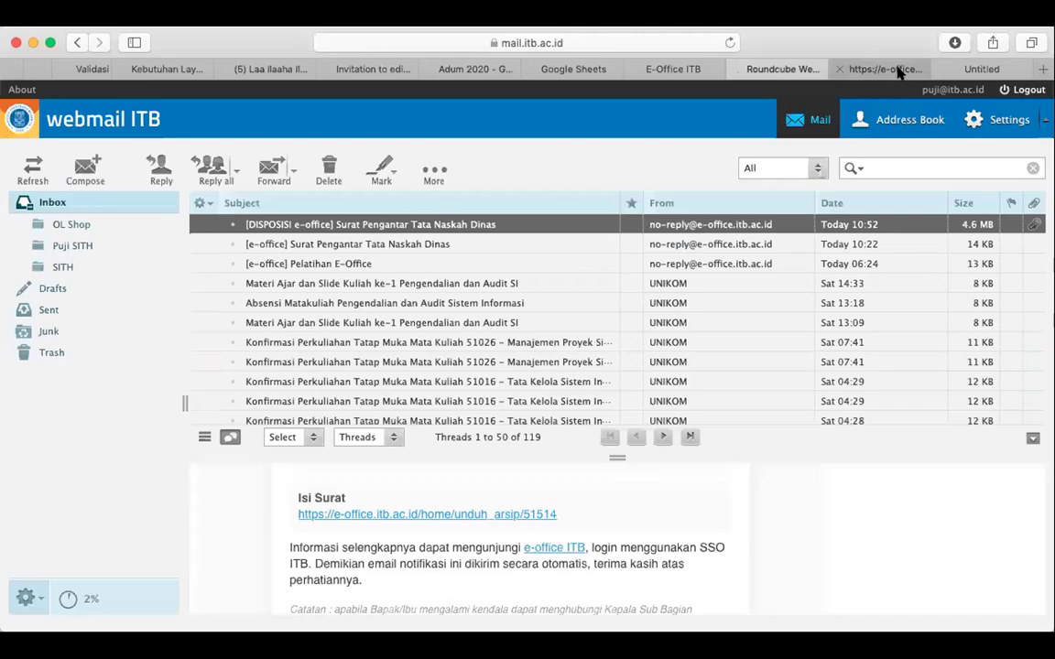
key(ctrl+Tab)
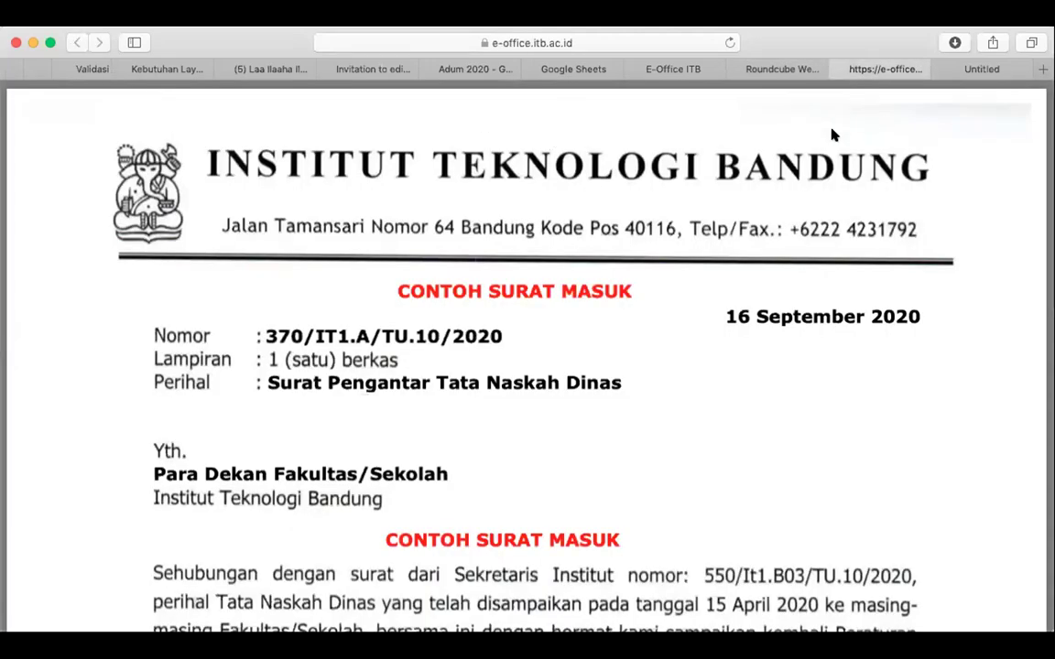
click(839, 68)
click(767, 71)
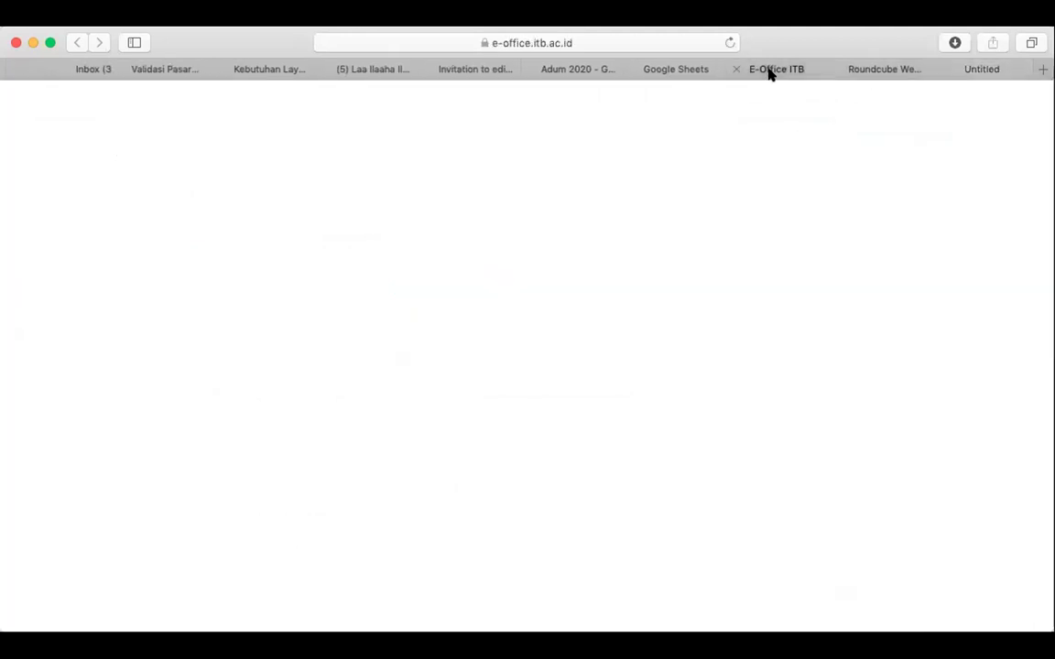
Browse the Surat Masuk, Surat Keluar and Disposisi lists
click(111, 327)
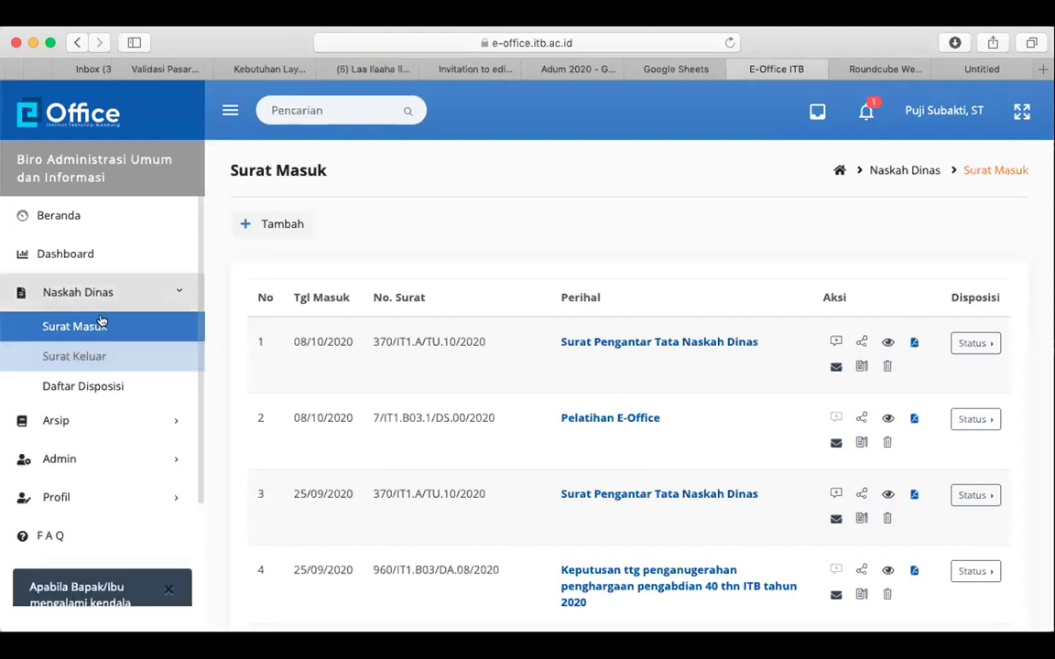
click(110, 356)
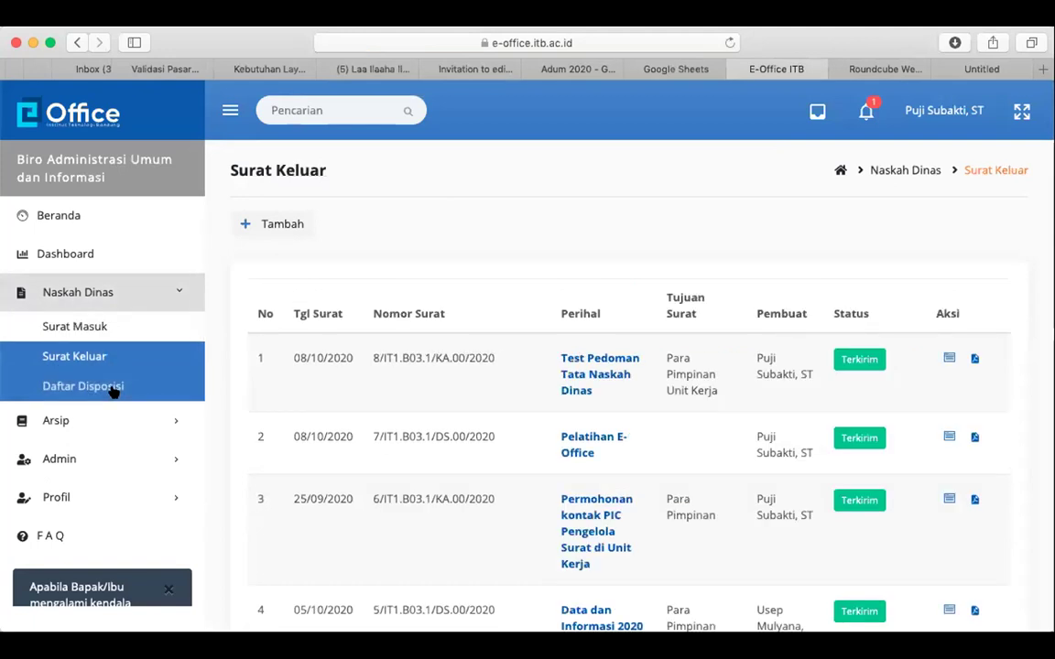
click(112, 390)
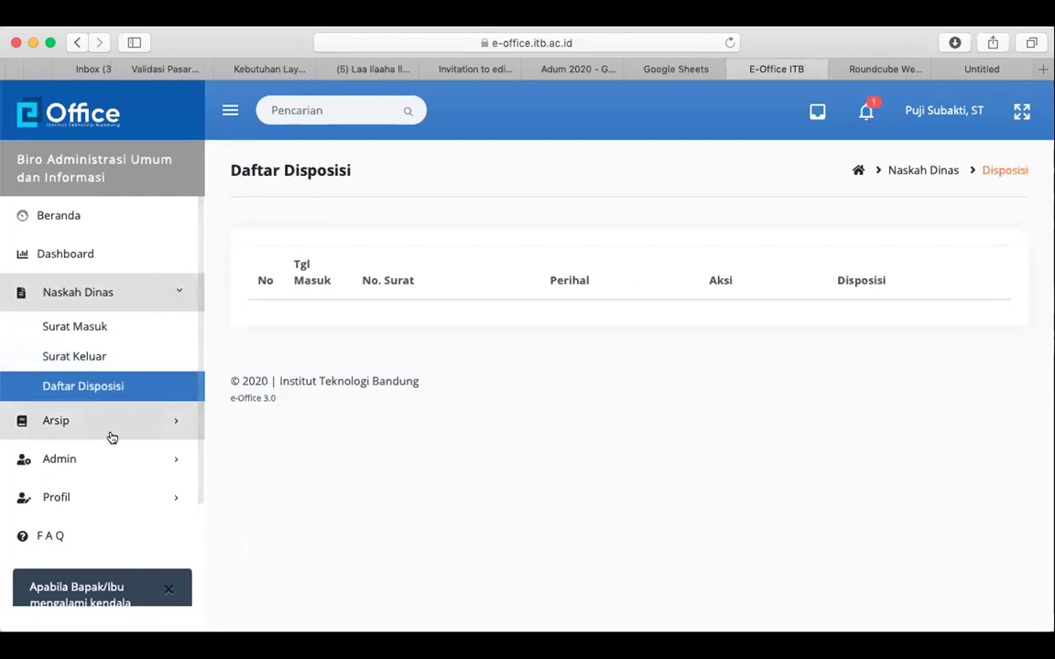
Switch to the Sekretaris Institut unit via Admin > Super User and view its Inbox
click(150, 498)
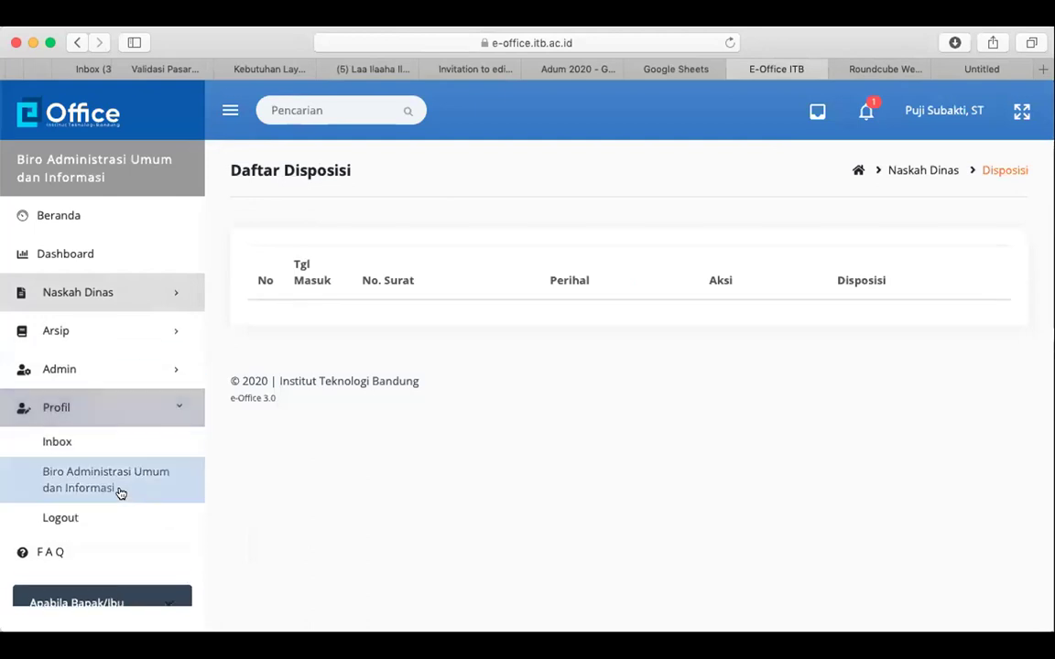
click(125, 370)
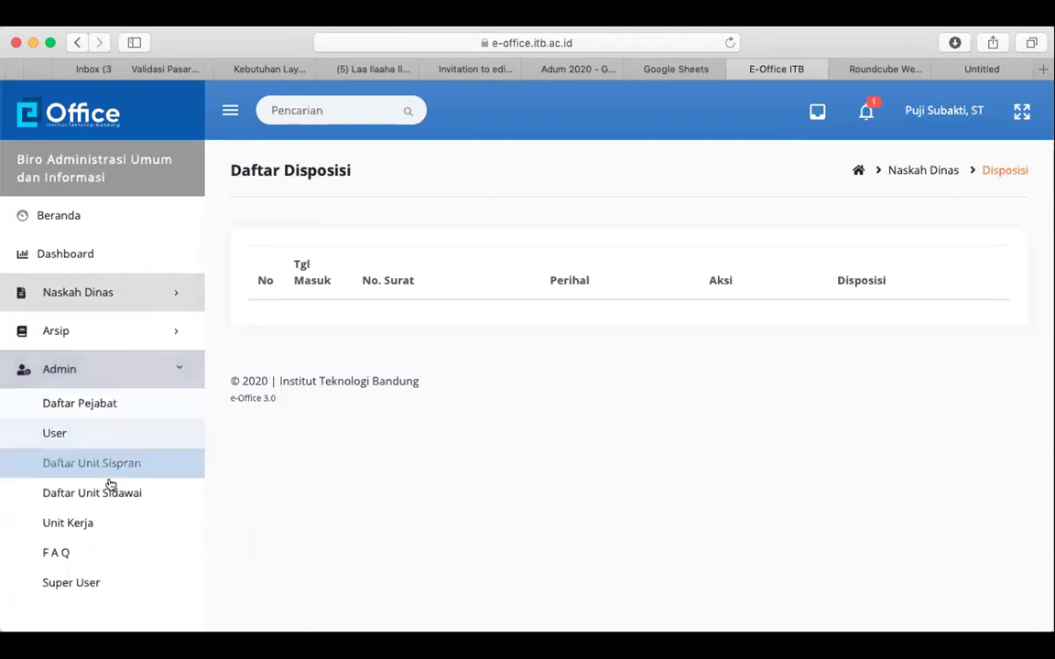
click(129, 575)
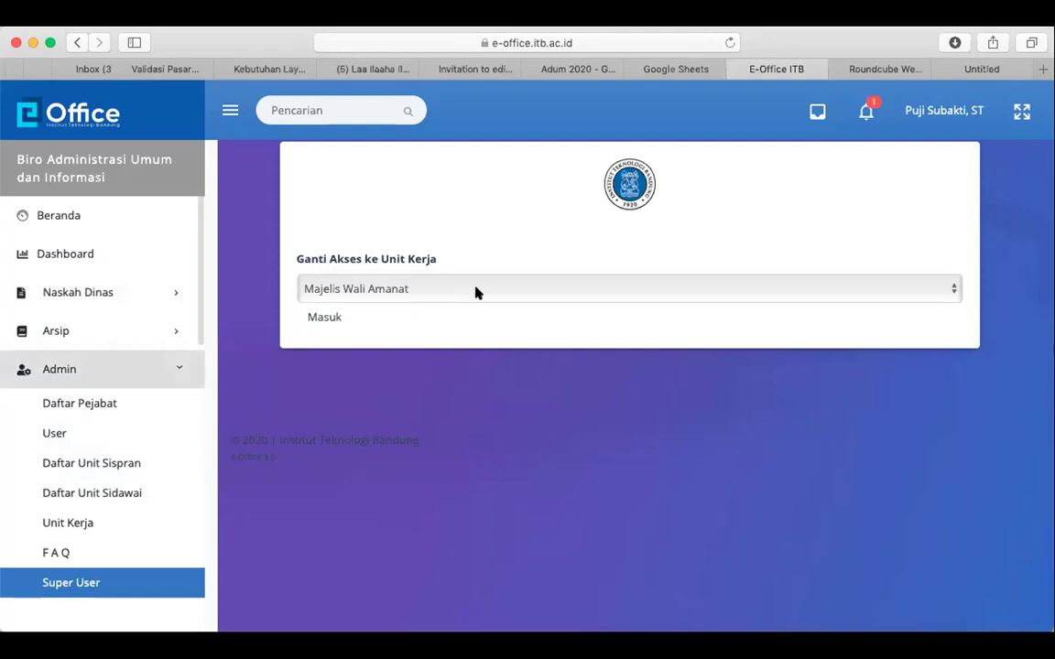
click(480, 291)
click(440, 336)
click(322, 317)
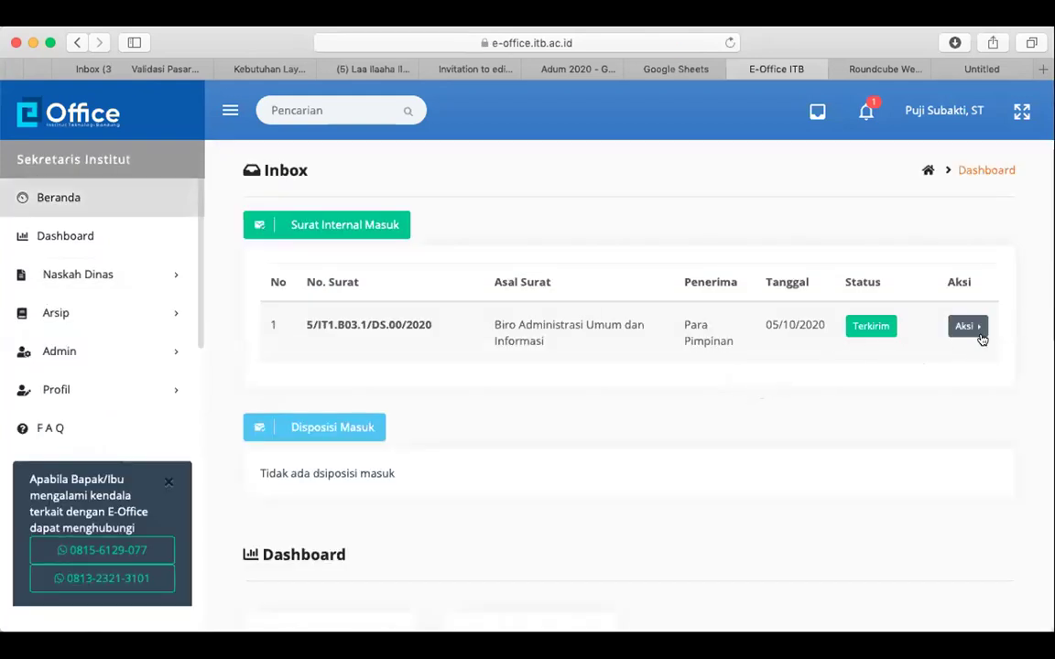
click(88, 392)
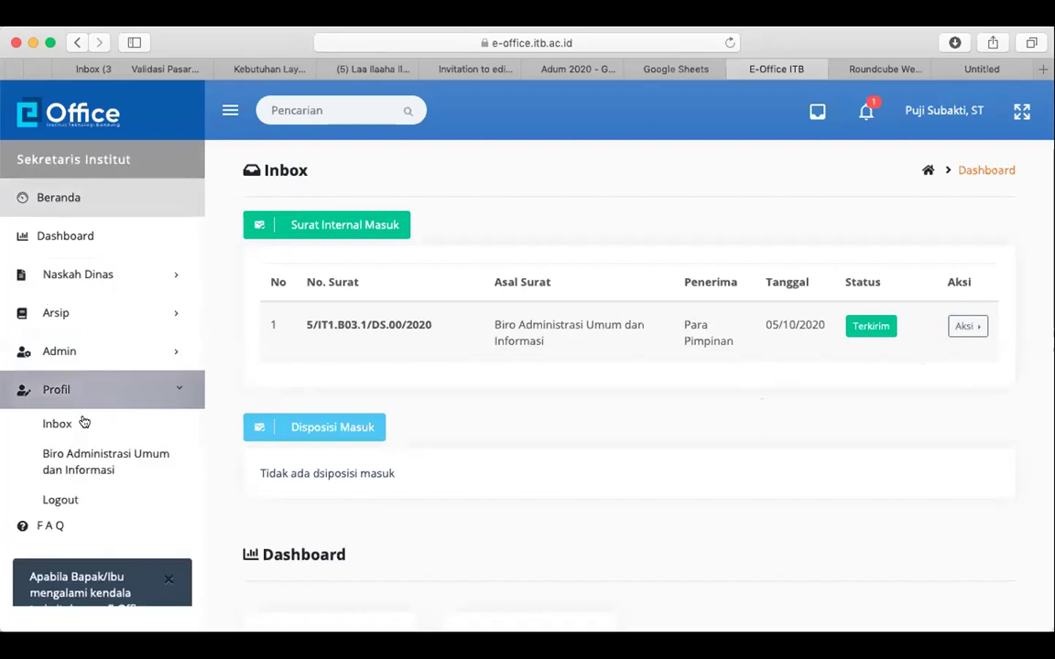
click(83, 424)
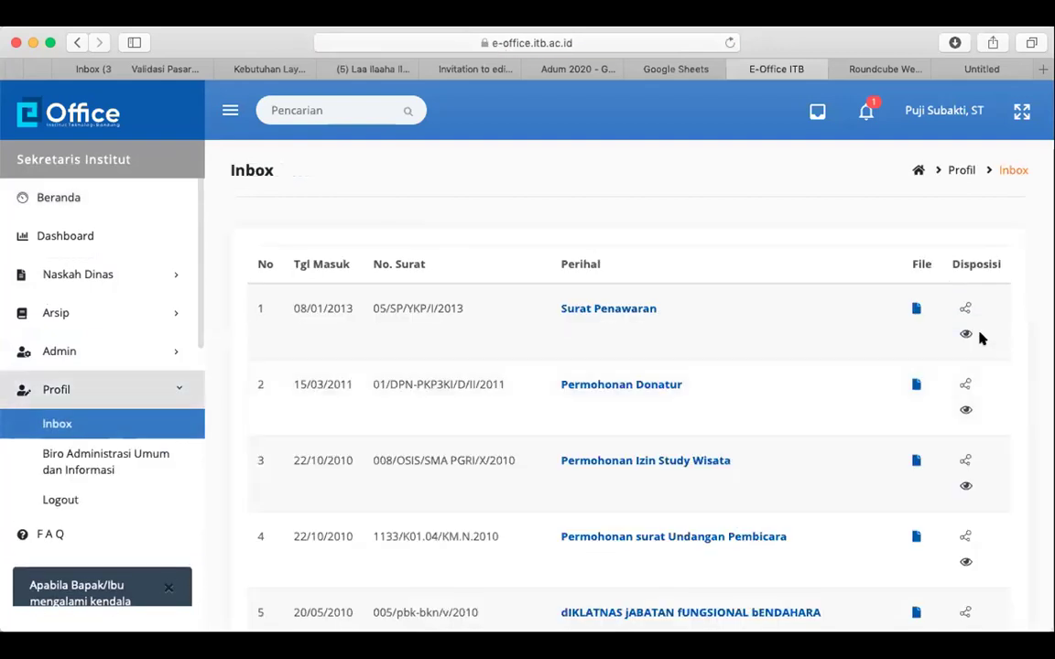
Start a disposition of Surat Penawaran to the Unit Kerja Sekolah Bisnis dan Manajemen
click(967, 309)
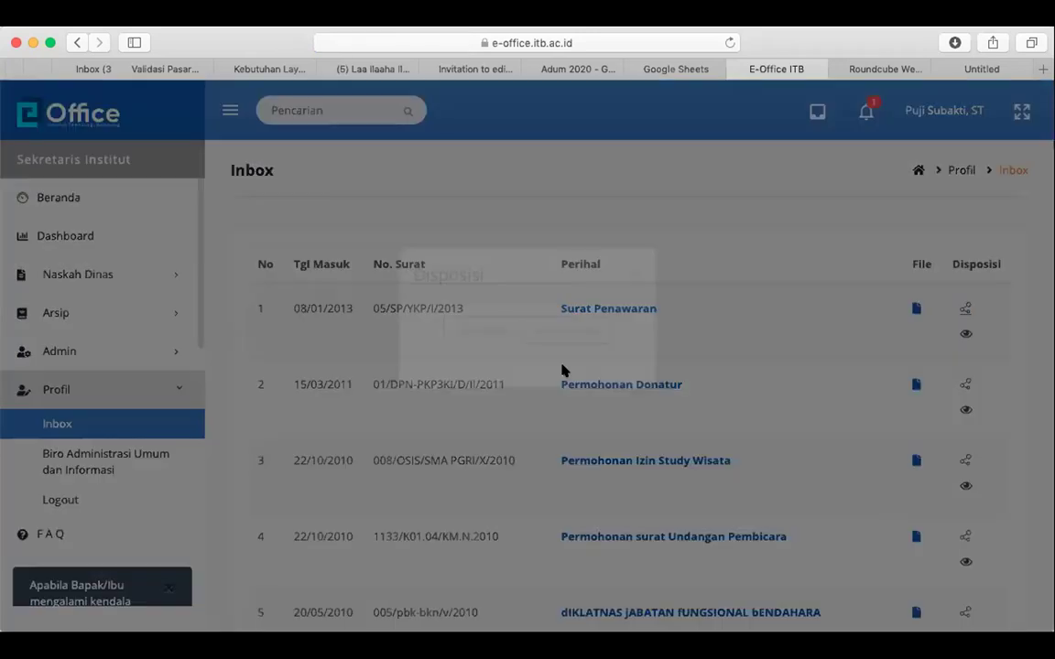
click(563, 369)
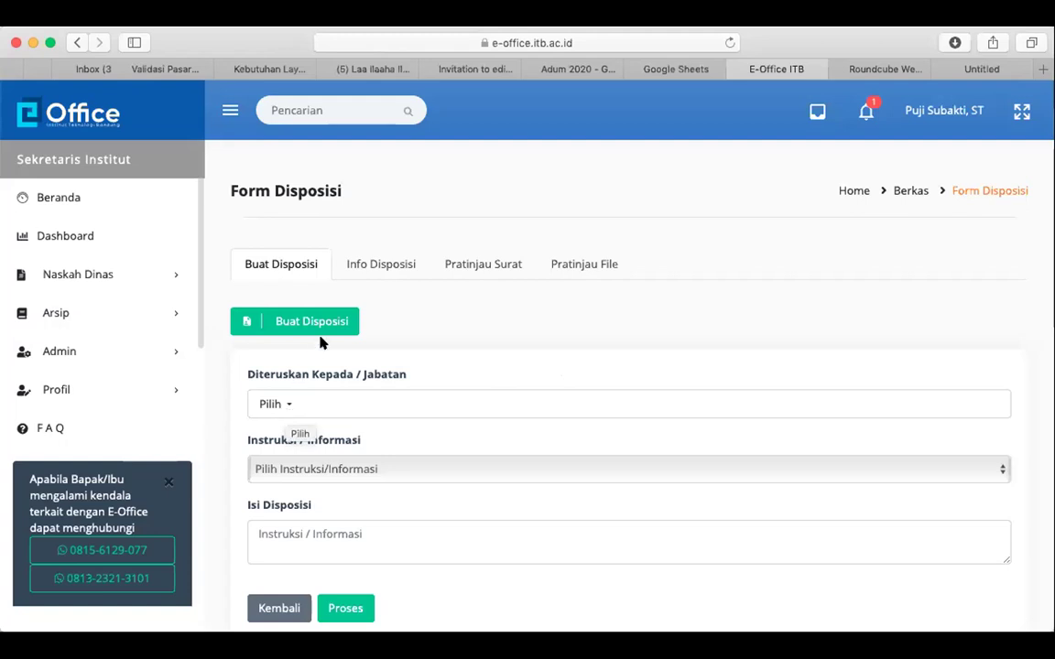
scroll(388, 340, down, 3)
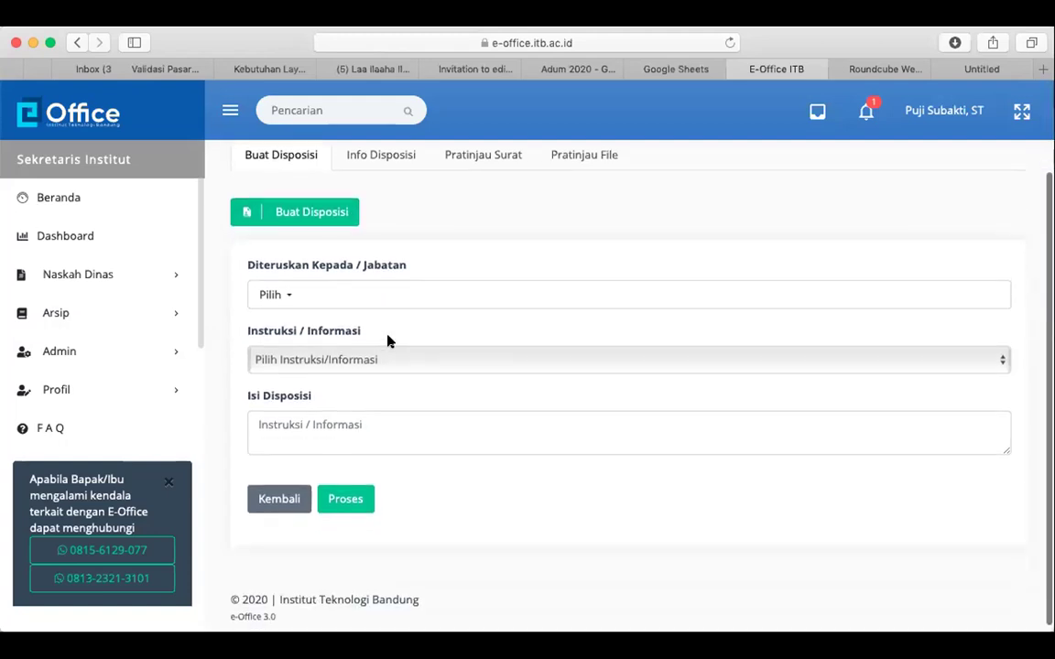
click(277, 295)
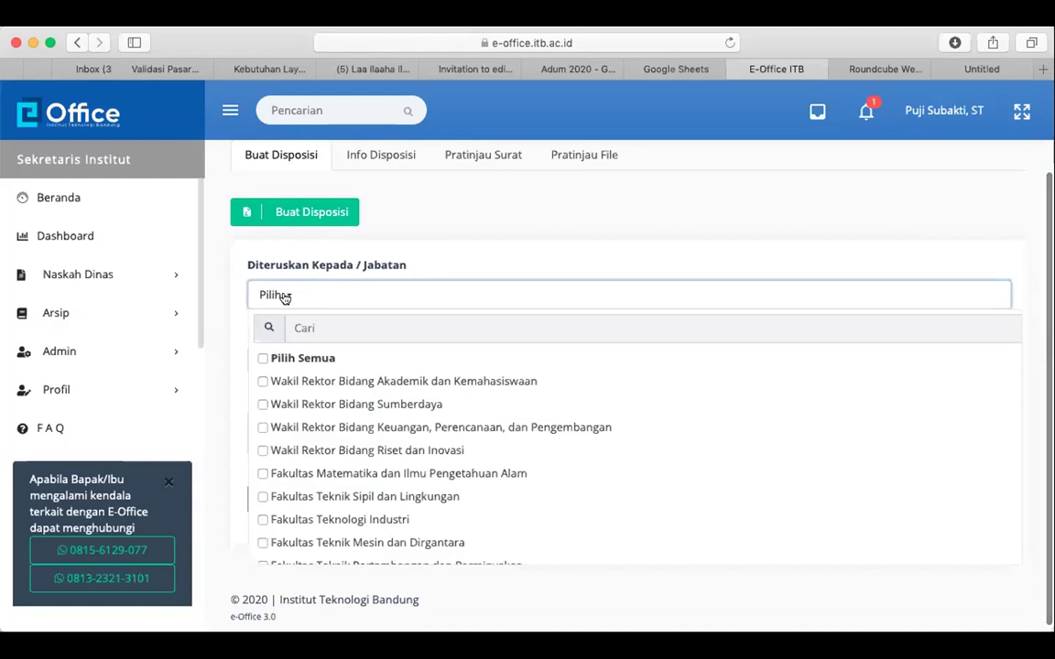
click(448, 227)
click(278, 295)
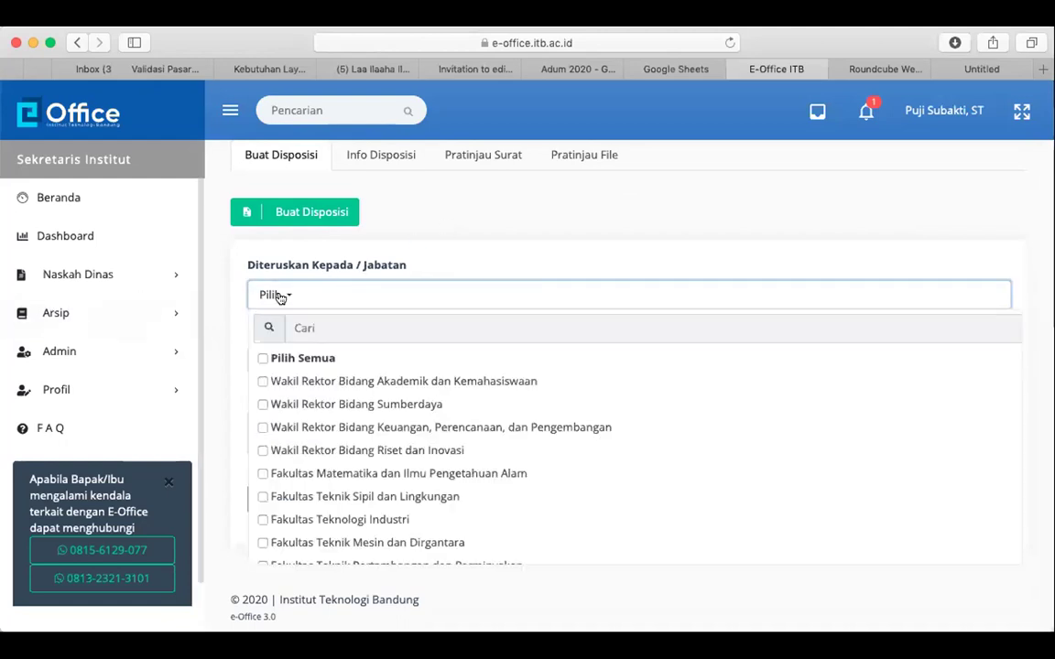
scroll(389, 463, down, 5)
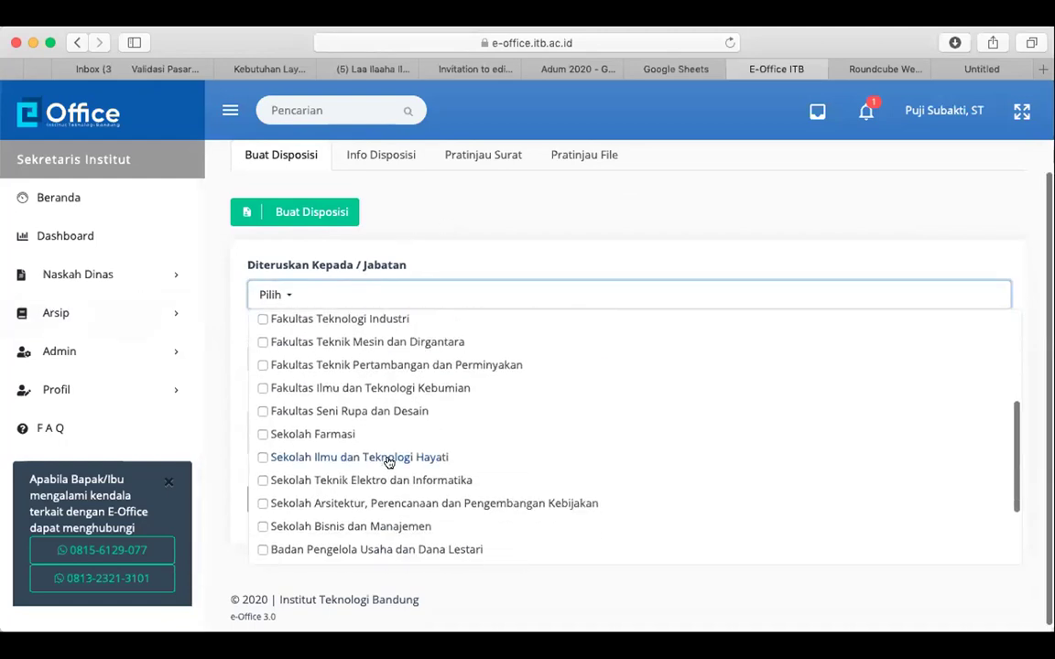
scroll(306, 513, down, 1)
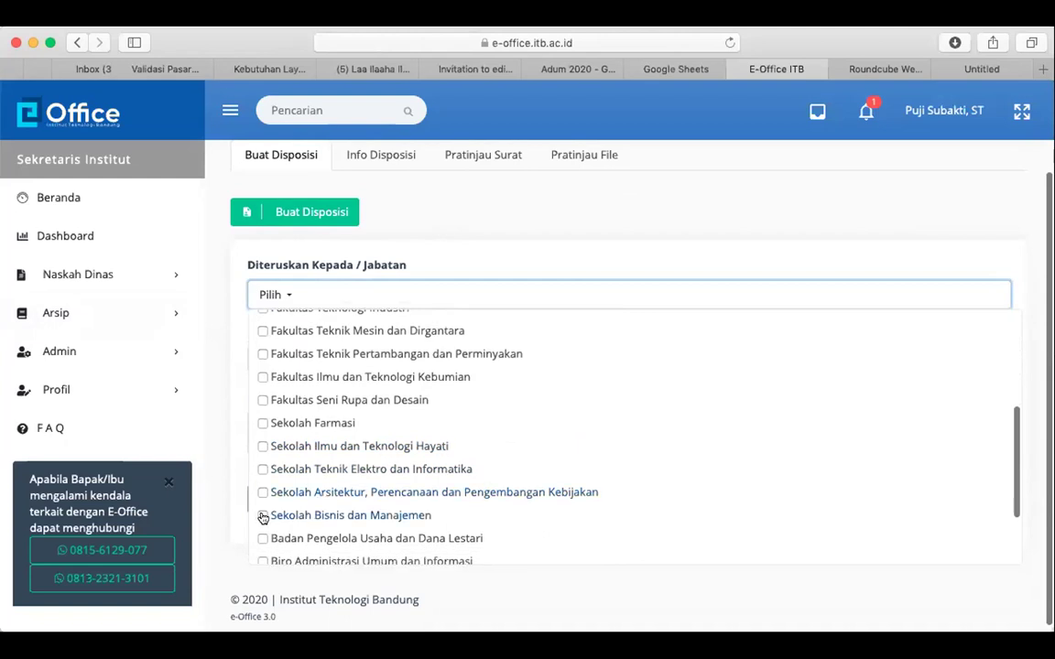
click(263, 516)
scroll(261, 511, down, 3)
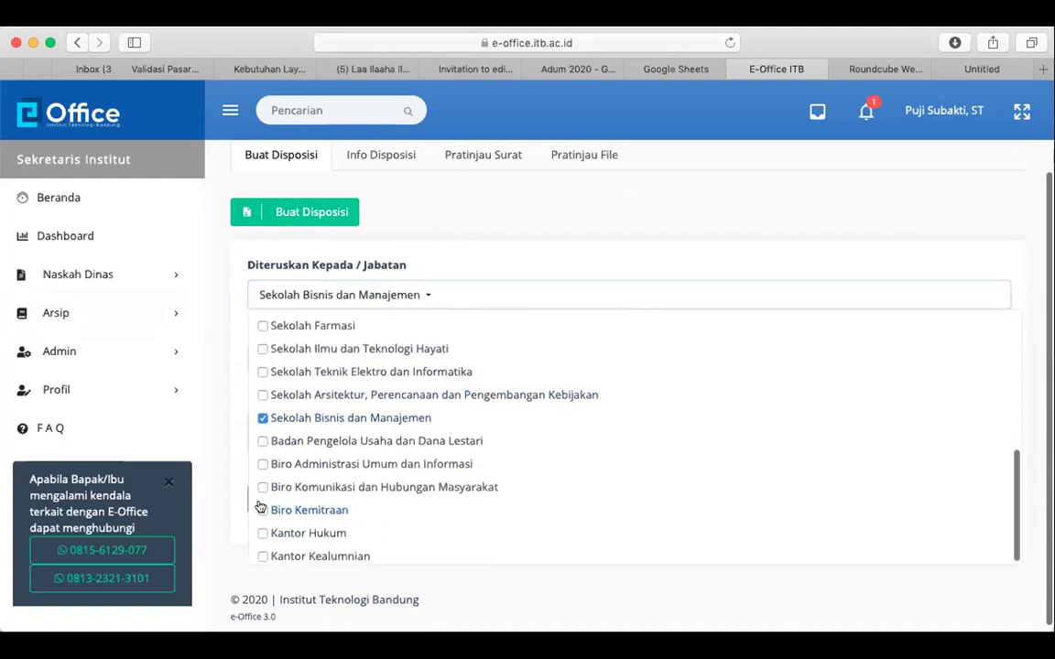
click(233, 441)
Write a note asking the Dekan SBM to send a representative, ending with thanks
click(384, 420)
text(Mohon di)
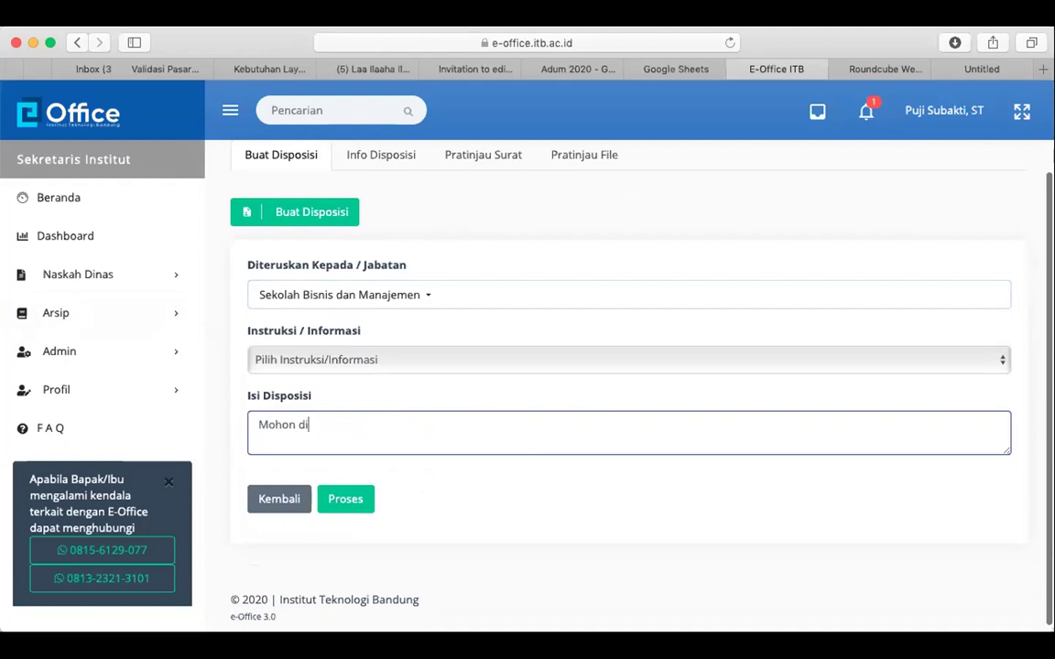
key(BackSpace)
key(BackSpace)
key(BackSpace)
text(Dekan SBM dapat)
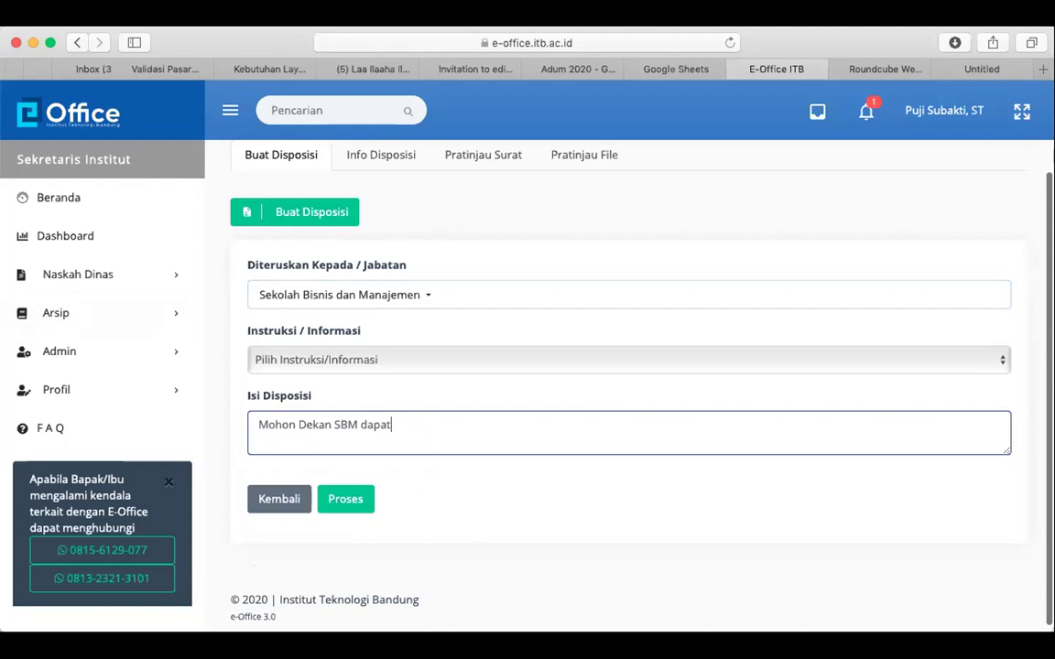
text(mengirimkan wakilnya)
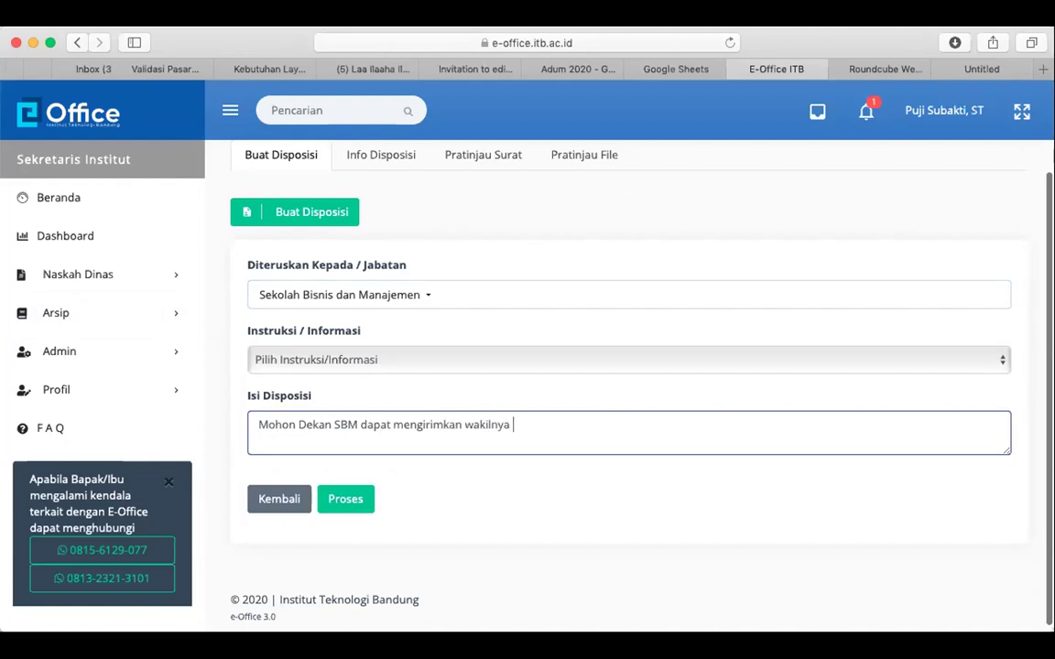
key(BackSpace)
text(...)
key(BackSpace)
key(BackSpace)
text(Terima ksak)
key(BackSpace)
key(BackSpace)
key(BackSpace)
text(asi)
Set the instruction to Dilaksanakan, add a line requesting a representative attend, and submit
click(323, 360)
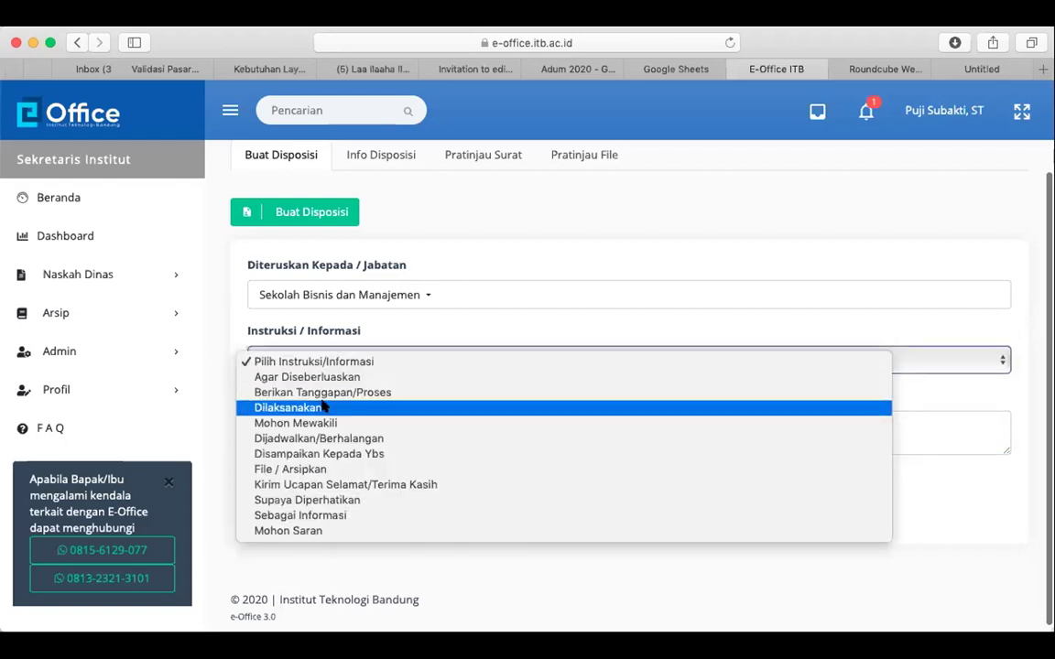
click(322, 407)
click(348, 421)
key(Return)
text(M)
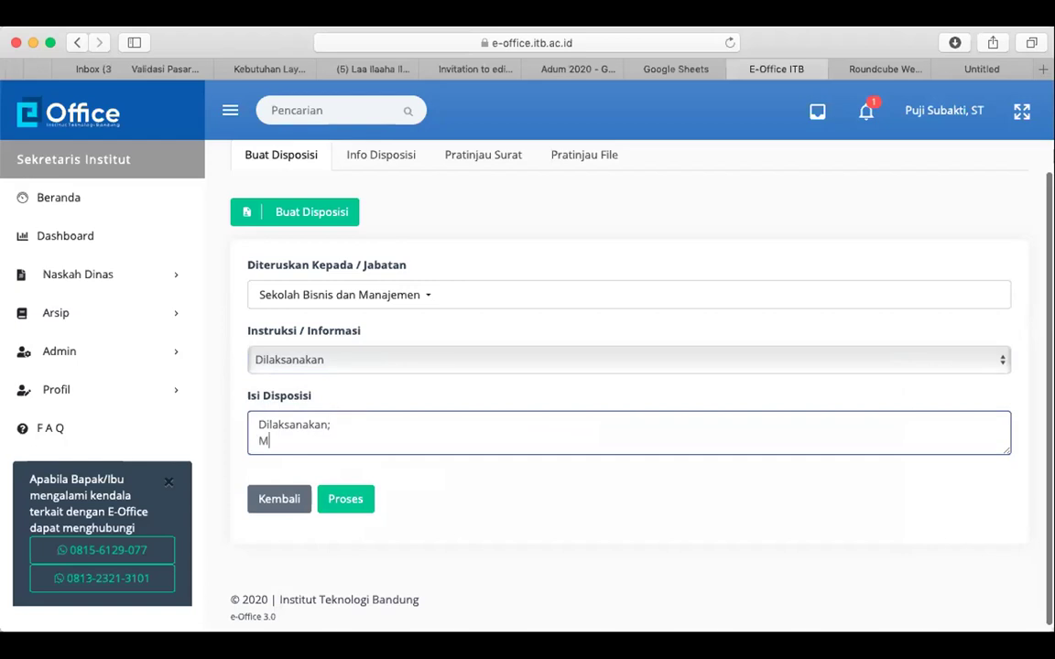
text(ohon Dekan SBM d)
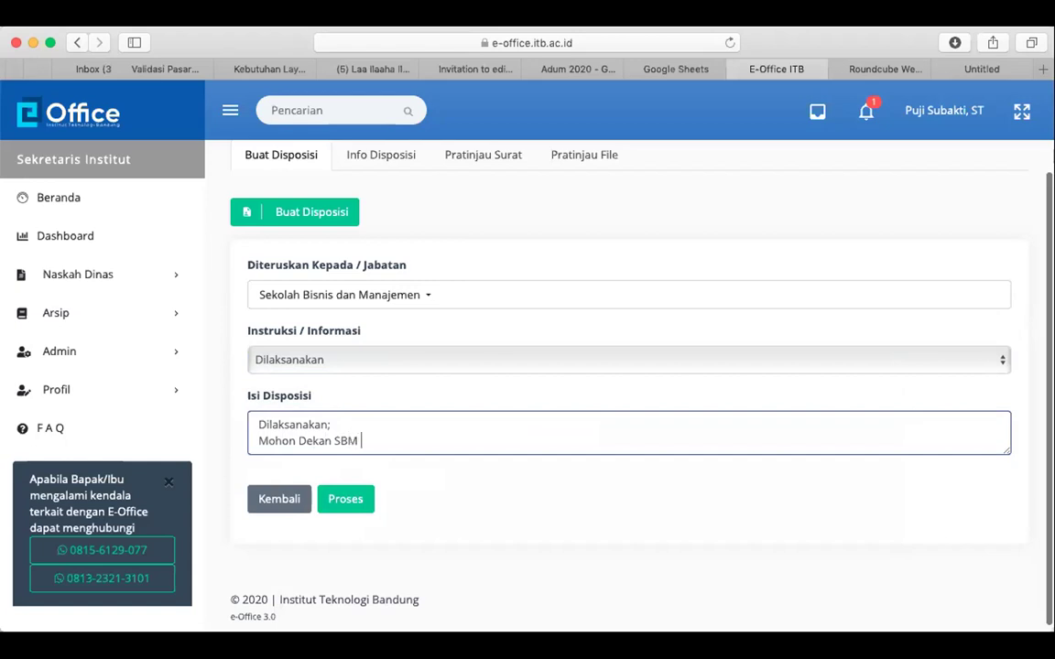
text(apat mingirim wakiln)
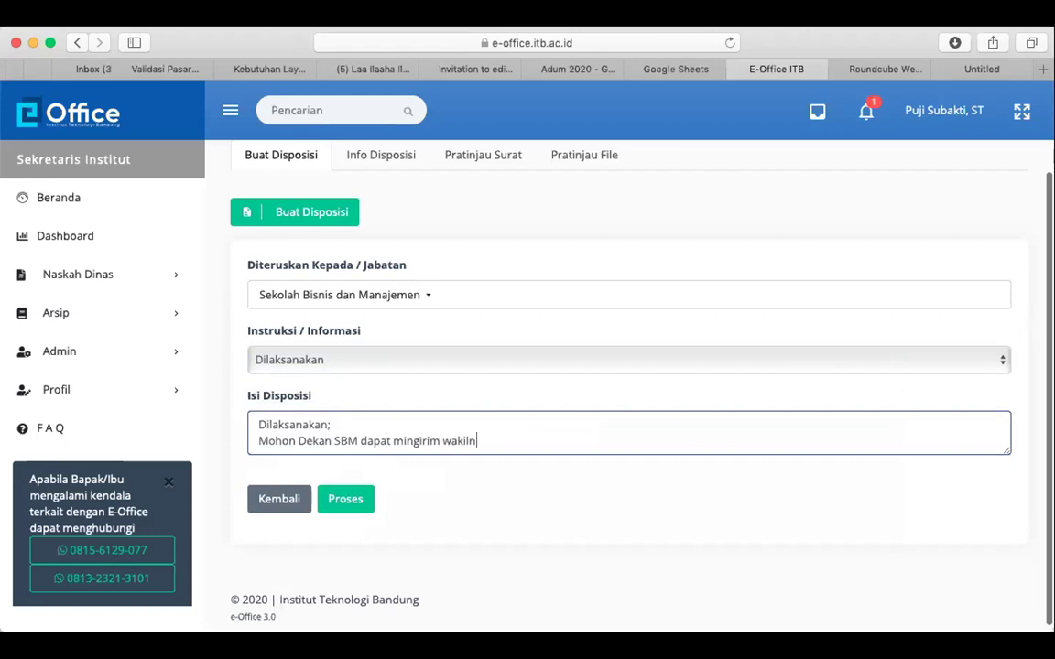
text(ya untuk menghadiri)
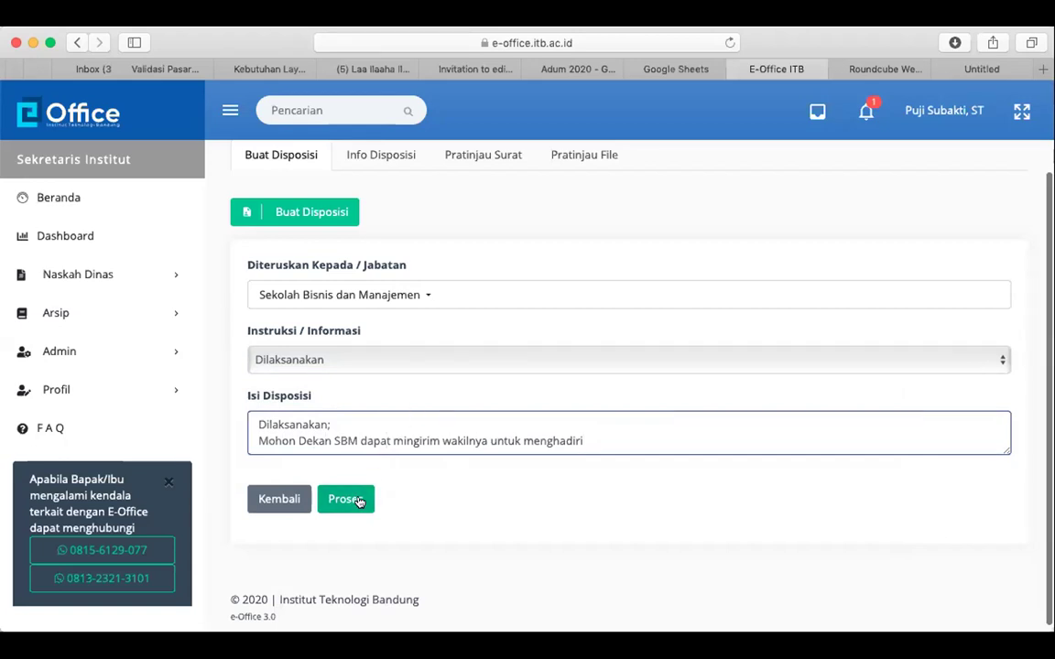
click(359, 501)
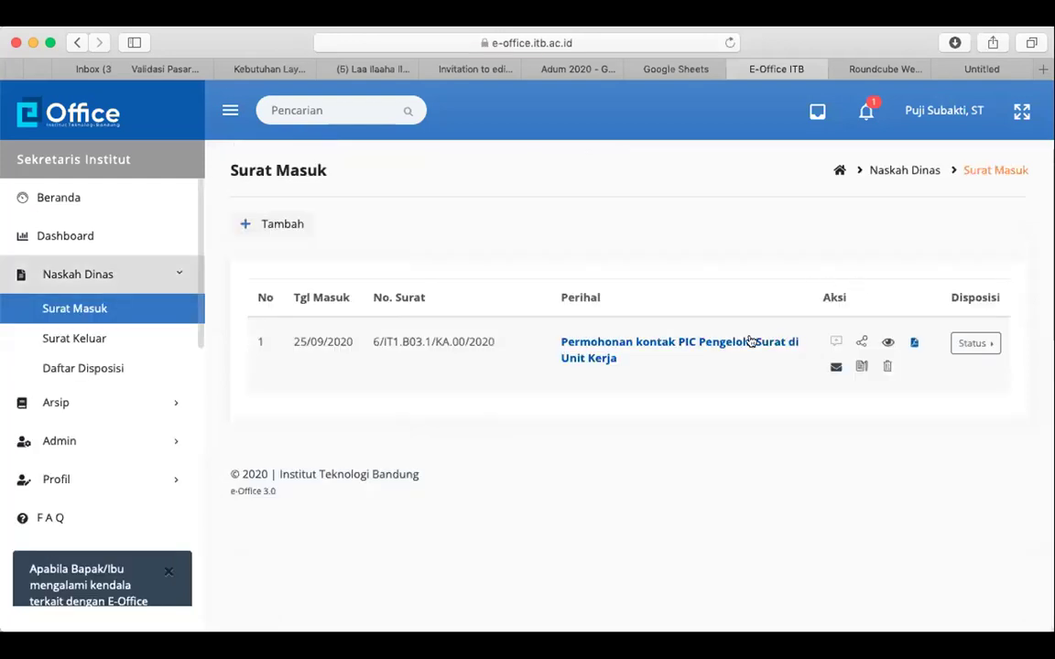
Log out and sign back in with the saved Sekolah Bisnis dan Manajemen account
click(962, 119)
click(909, 168)
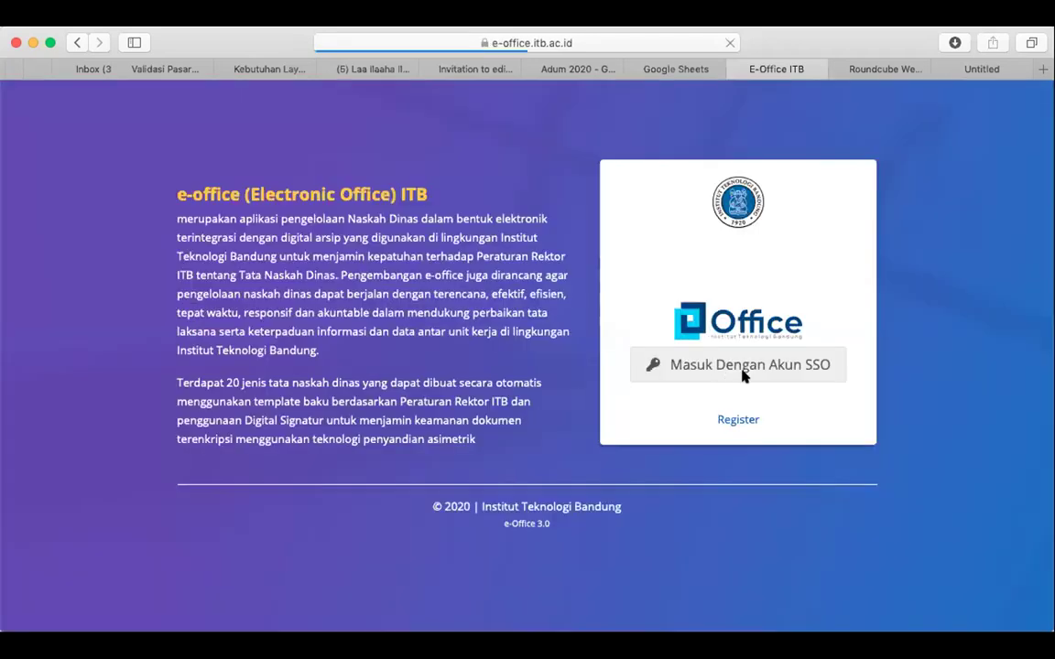
key(super+shift+r)
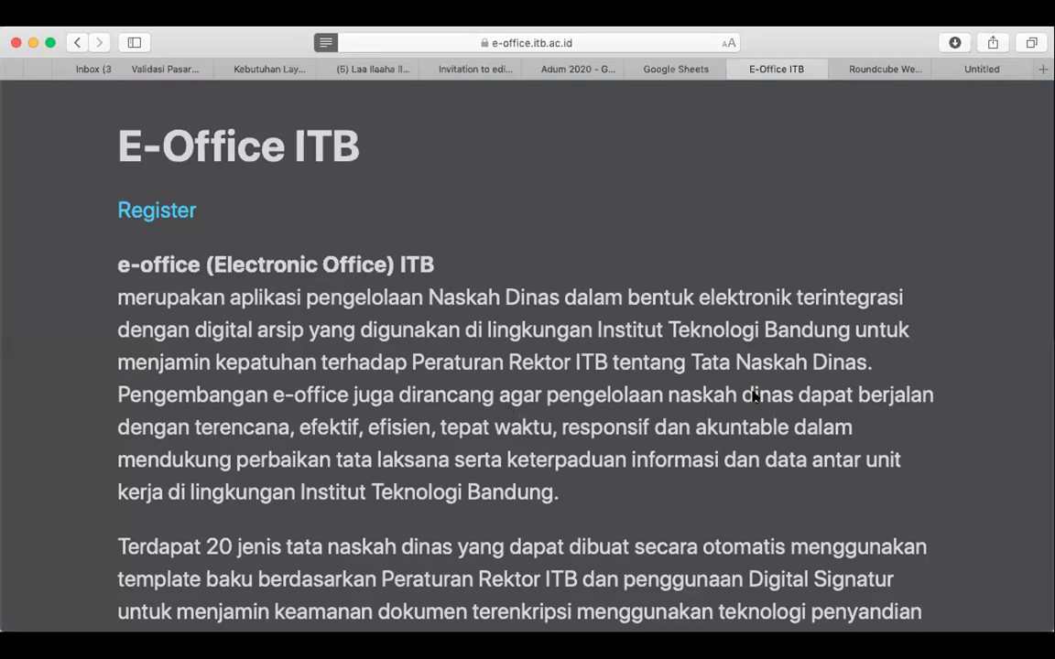
key(super+shift+r)
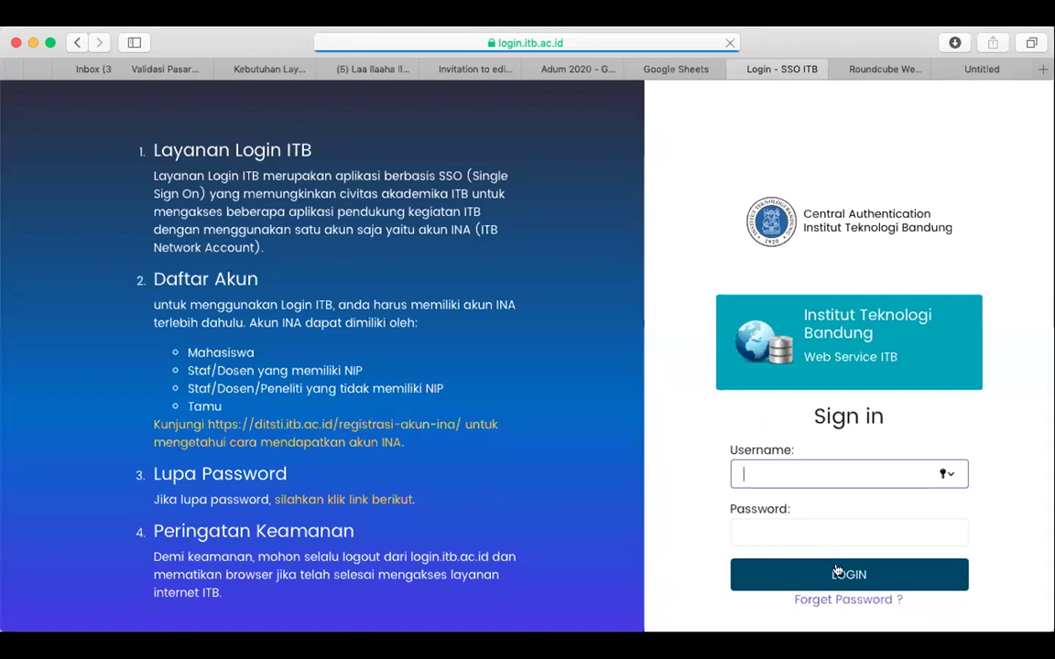
click(824, 473)
click(788, 527)
key(Return)
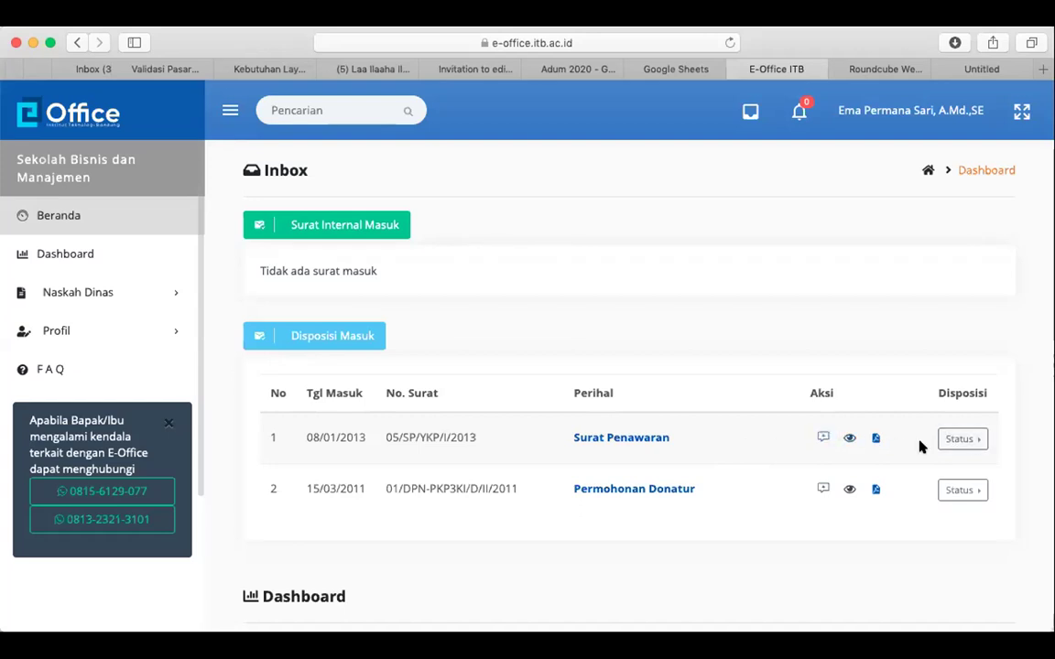
Reply 'Baik akan disampaikan kepada Dekan SBM' to the Surat Penawaran disposition and save
click(961, 440)
click(842, 349)
click(825, 437)
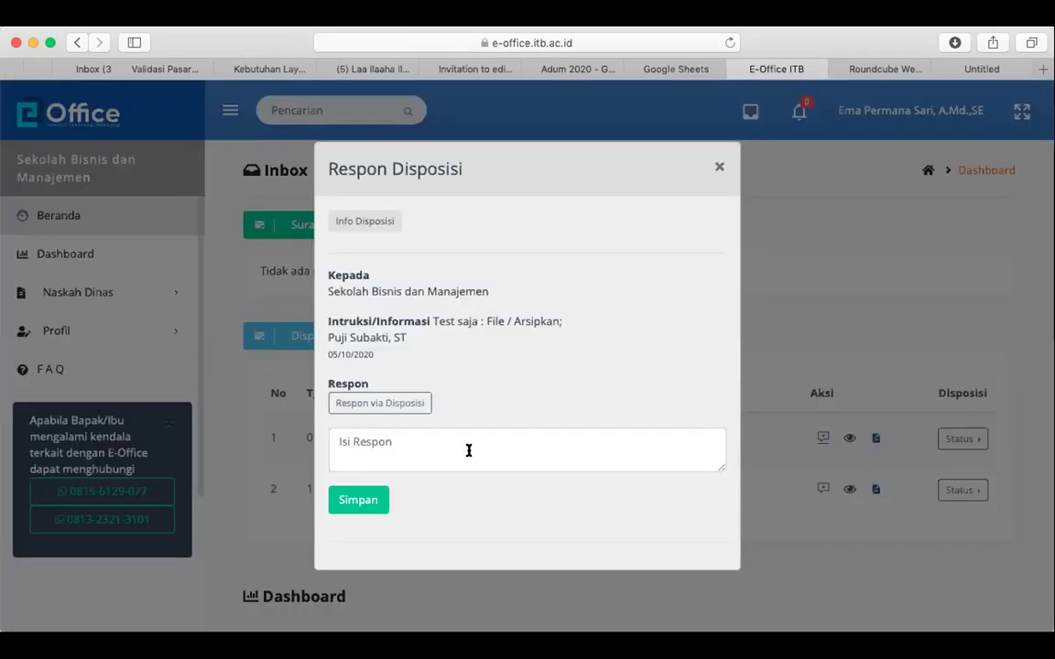
click(468, 451)
text(Bai)
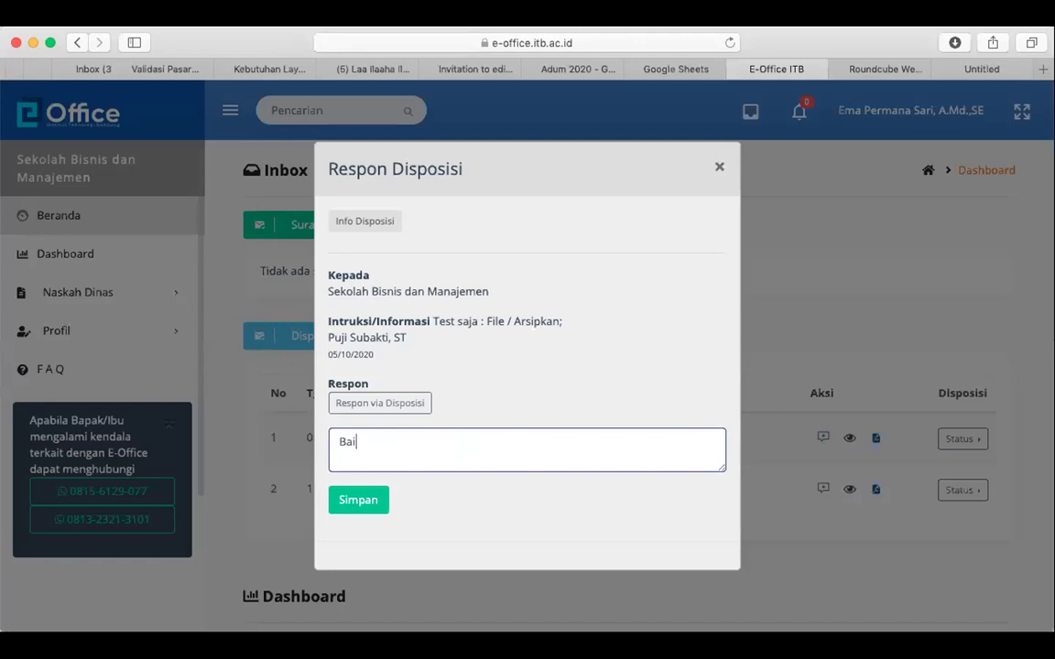
text(ak akan disampaikan kepada Dekan SBM)
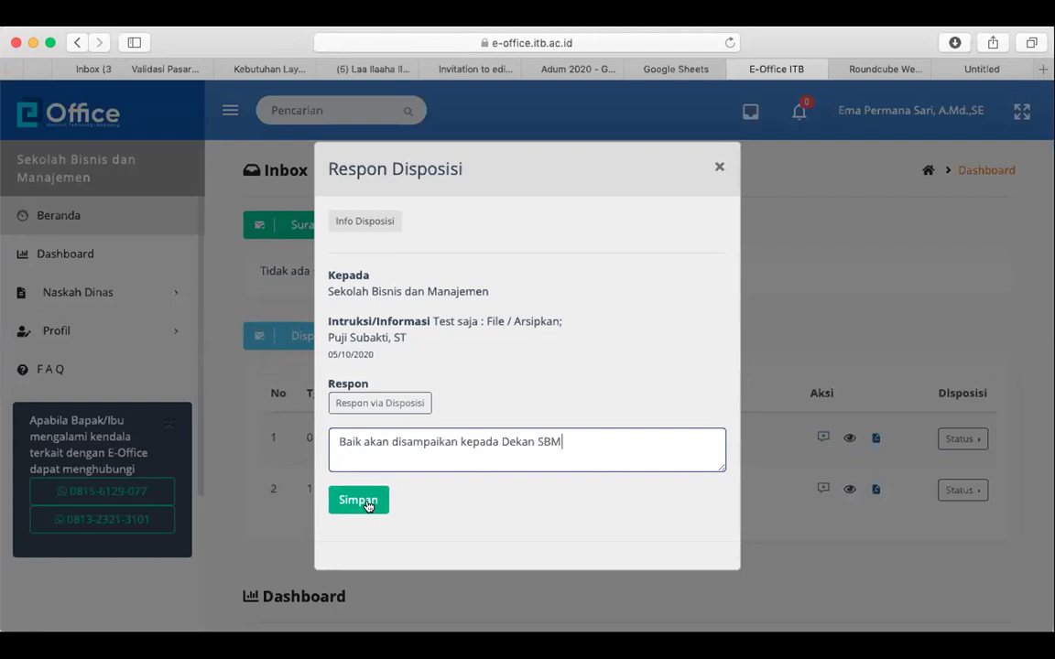
click(367, 505)
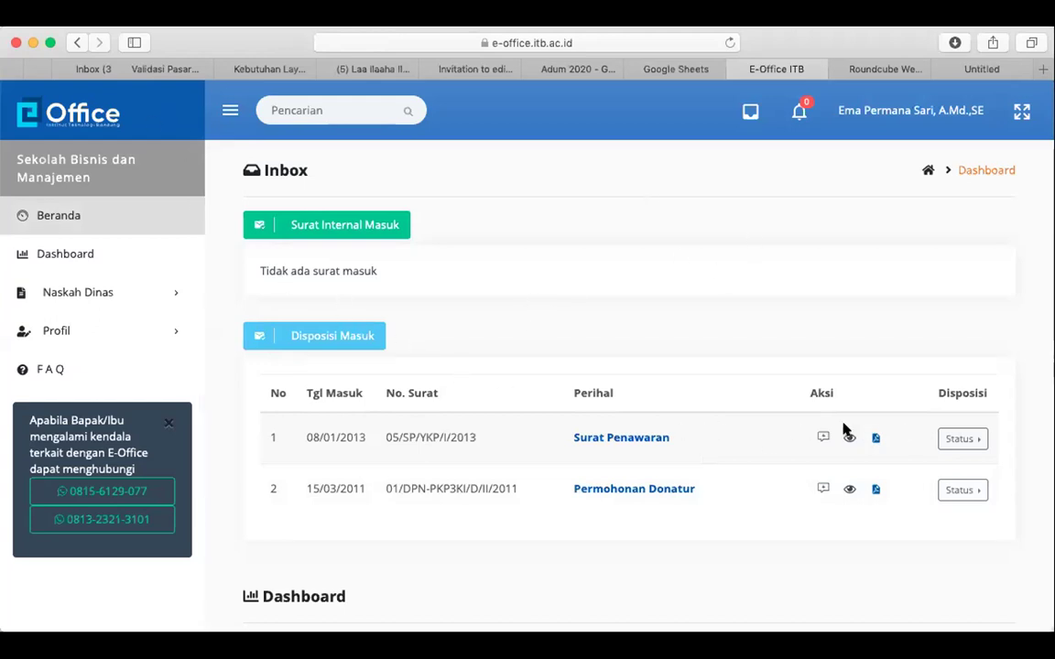
Reload the page and open Daftar Disposisi under Naskah Dinas
click(730, 42)
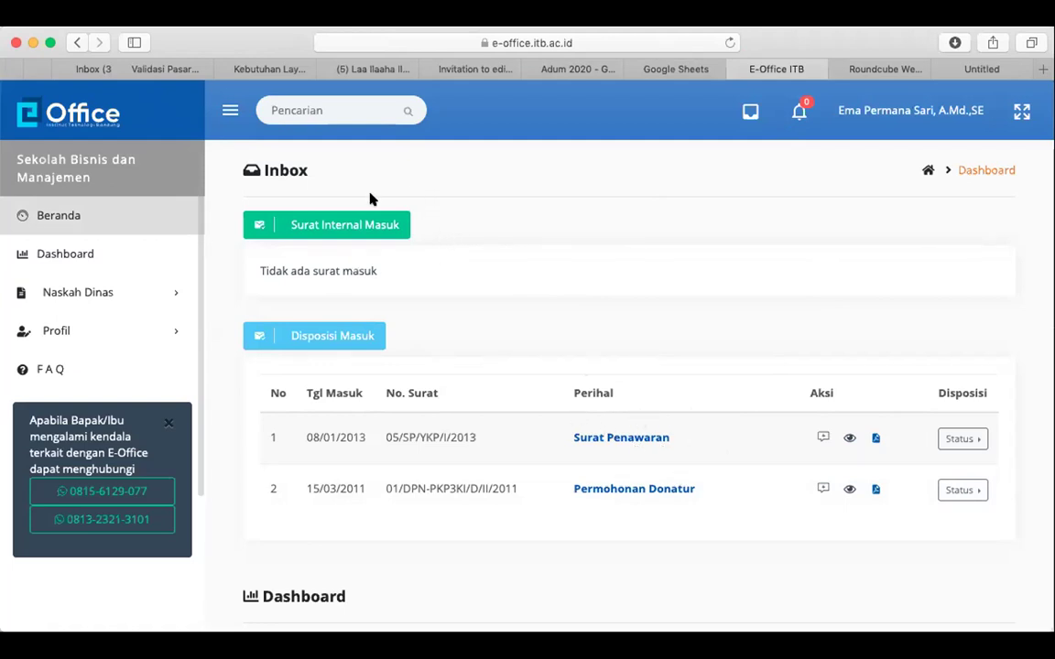
click(116, 297)
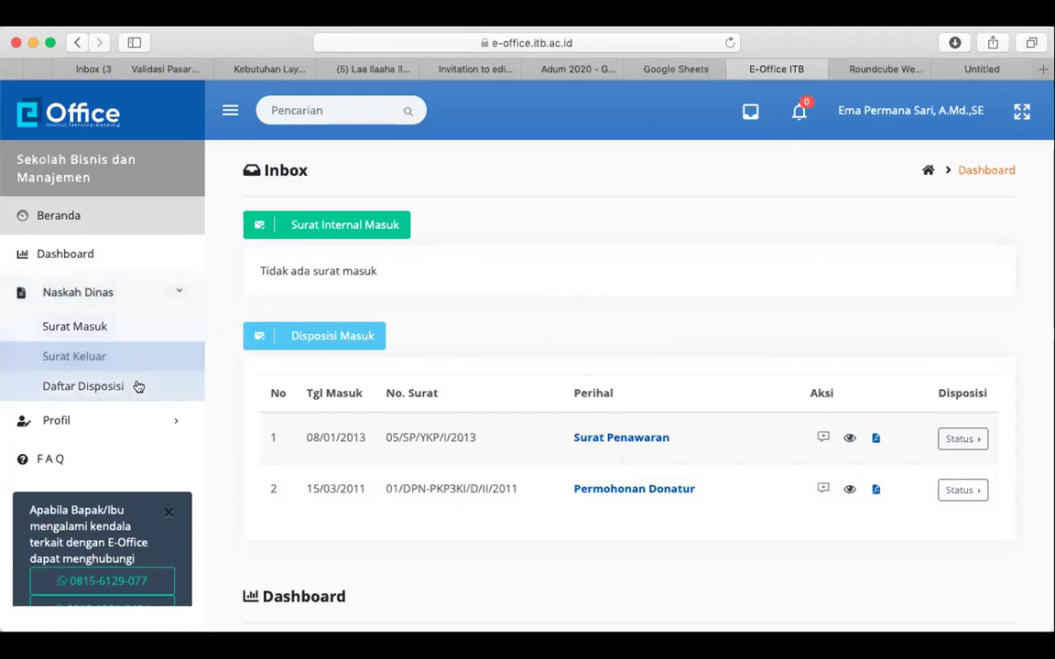
click(195, 396)
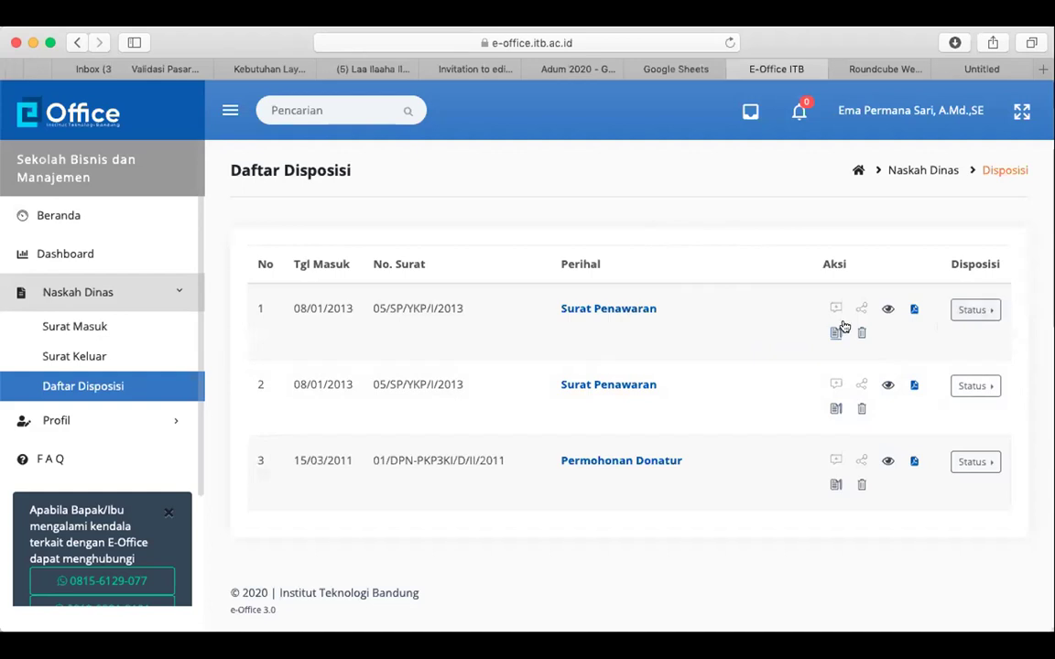
Inspect the first Surat Penawaran disposition's letter, its 2-of-3 response count, and edit form
click(834, 330)
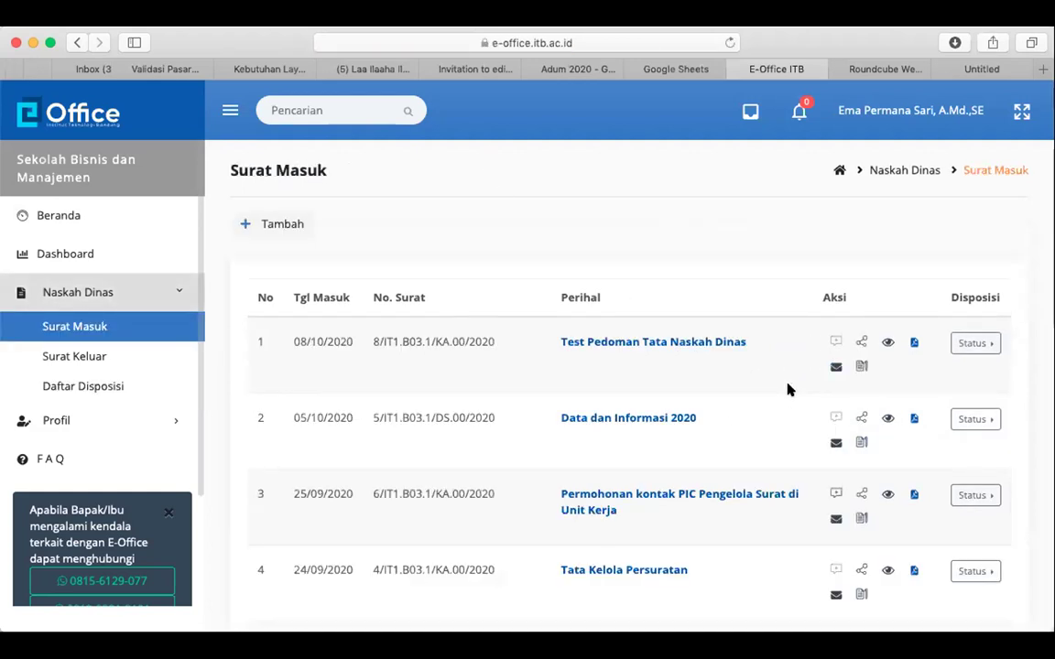
scroll(744, 381, down, 3)
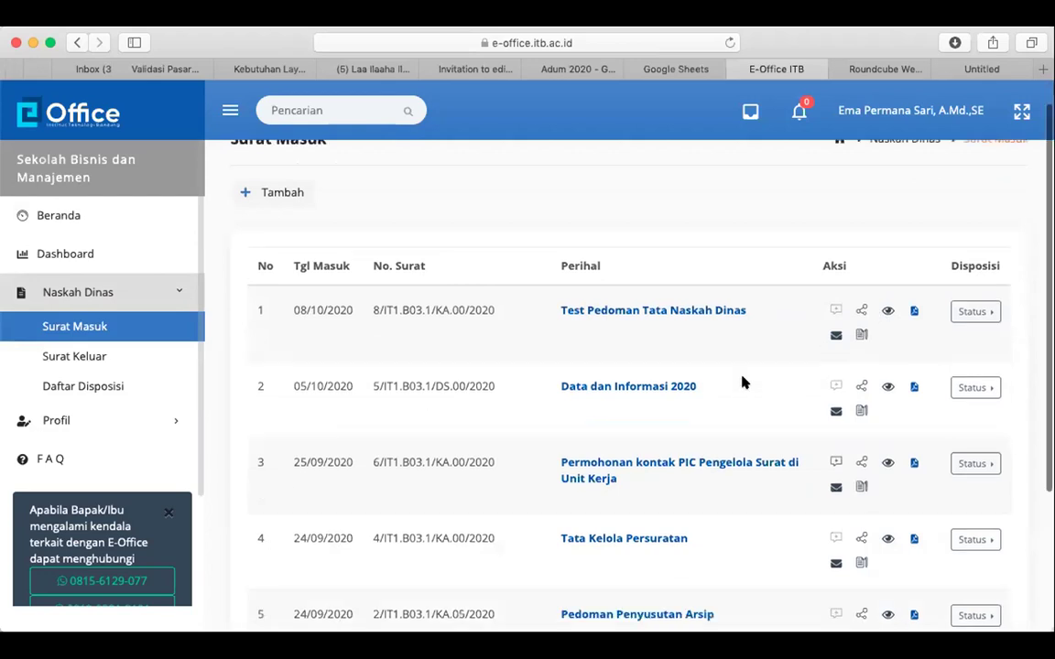
click(92, 387)
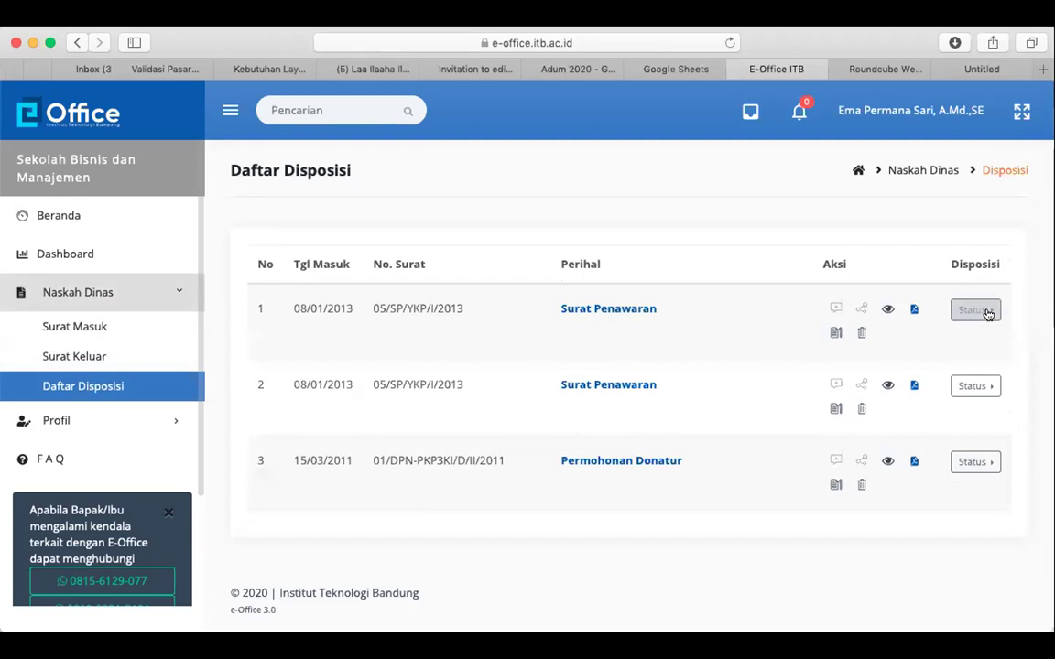
click(986, 310)
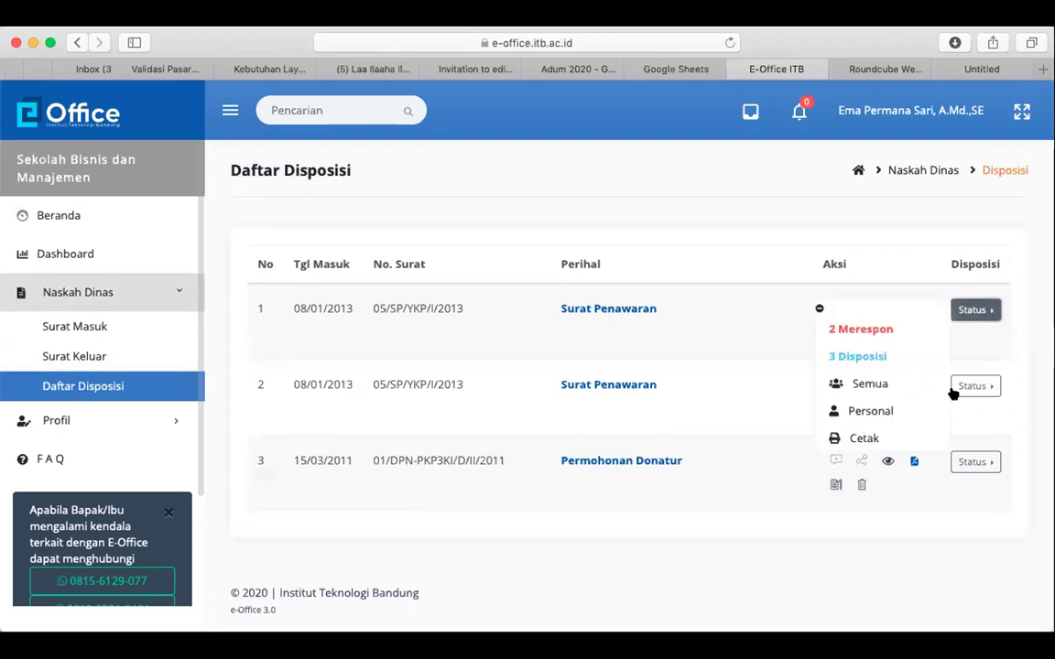
click(737, 340)
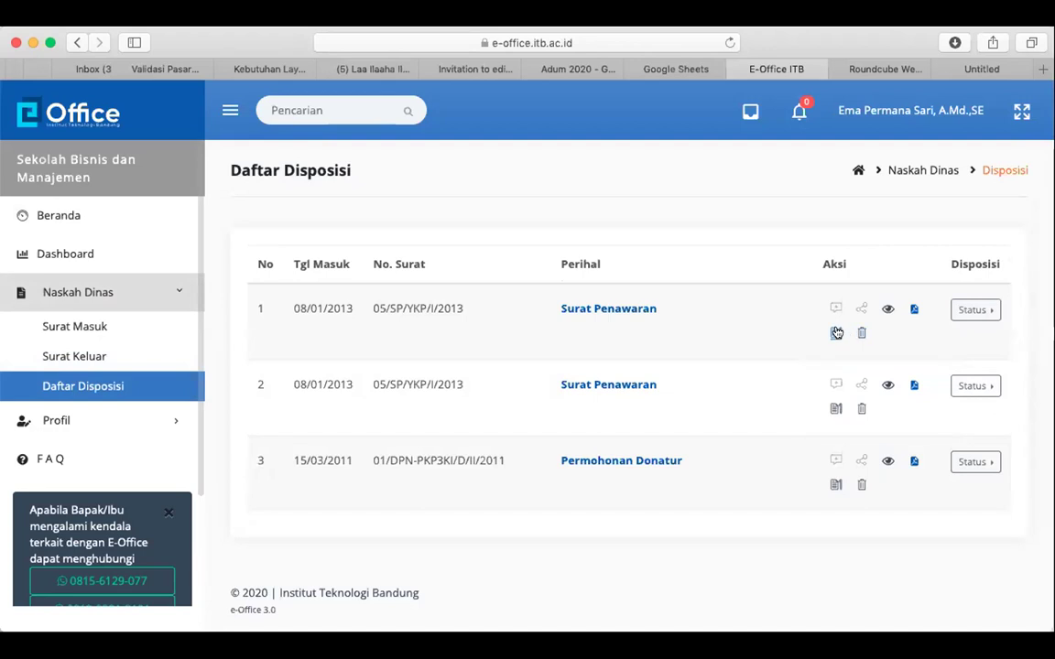
click(836, 332)
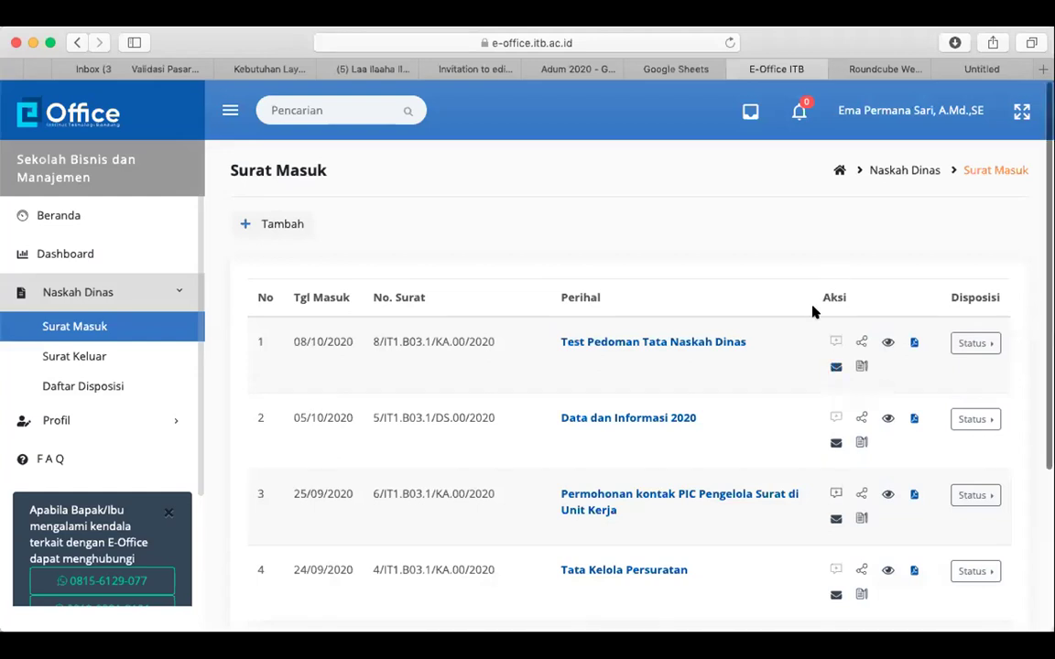
scroll(811, 313, down, 1)
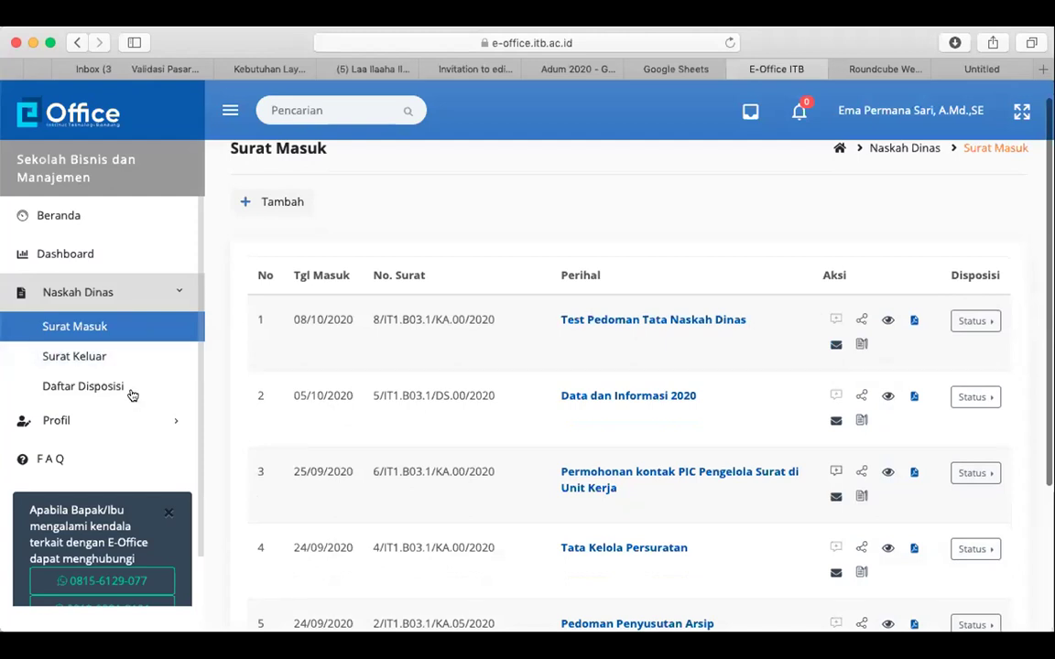
click(92, 387)
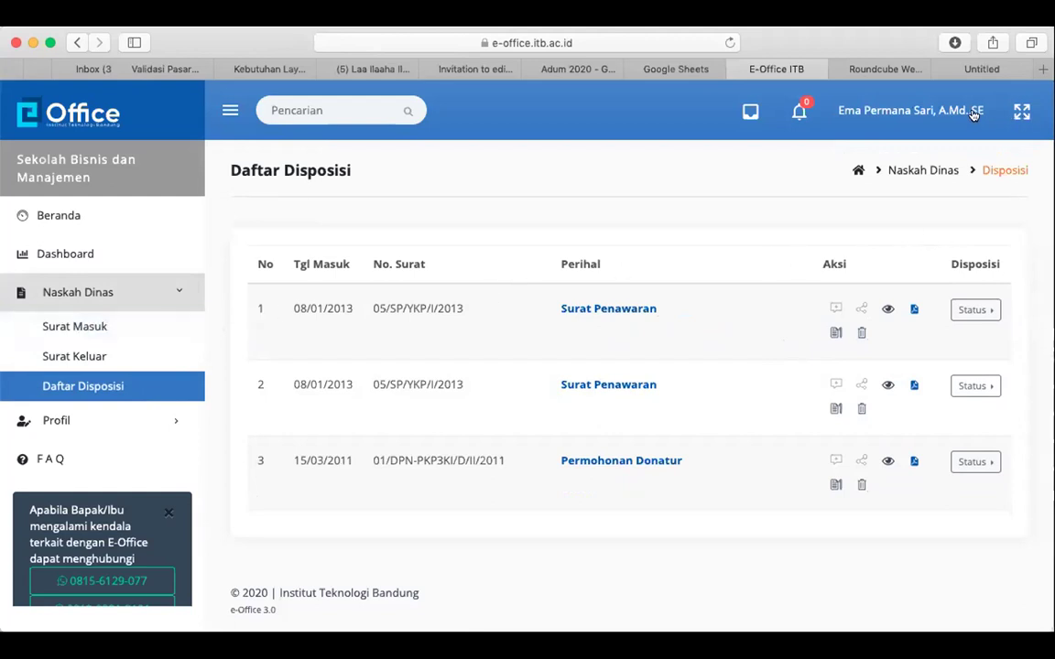
Log out and sign in with the other saved account, Biro Administrasi Umum dan Informasi
click(928, 112)
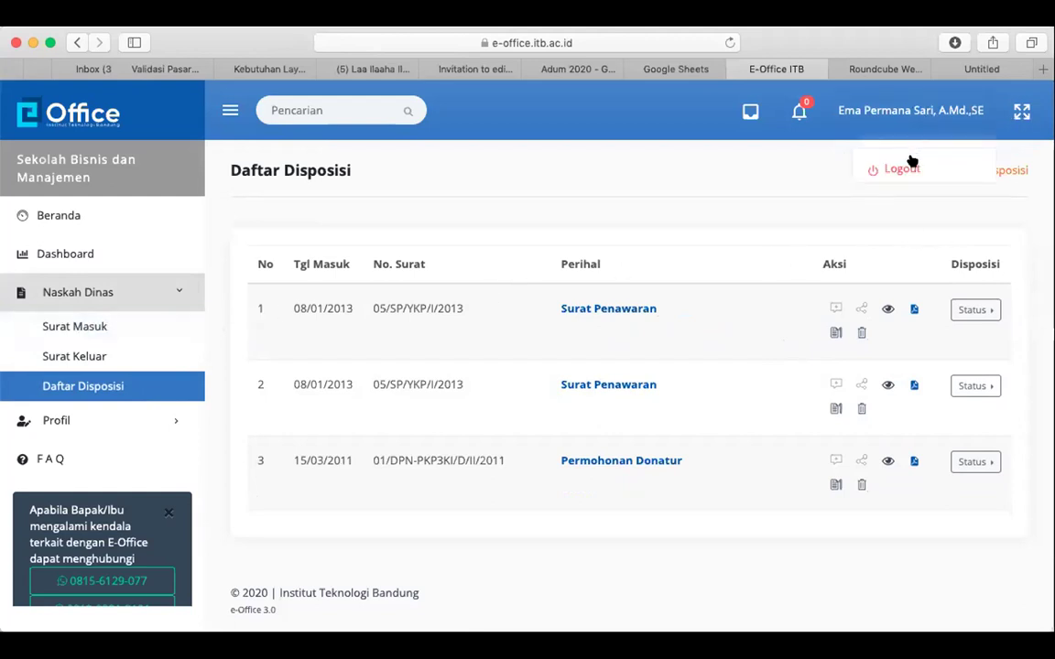
click(902, 169)
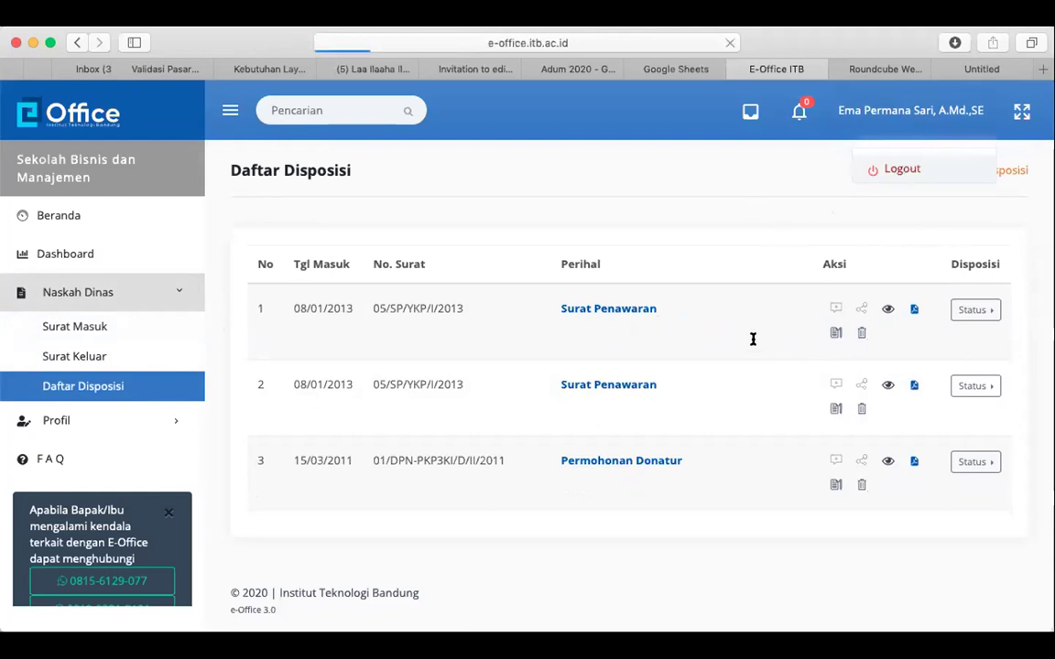
key(super+shift+r)
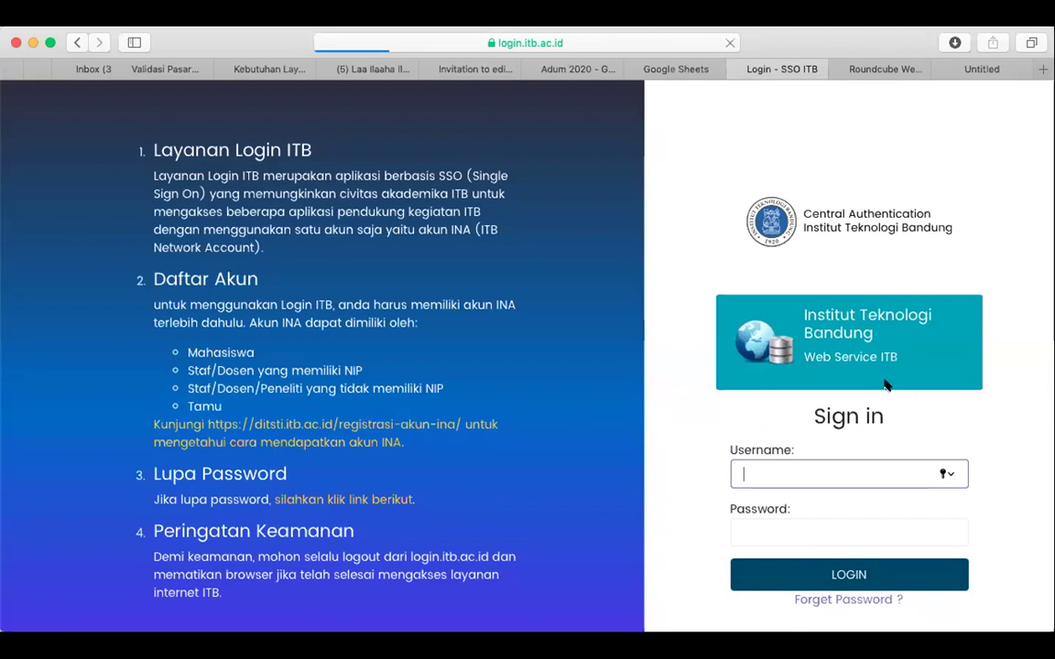
key(Down)
key(Return)
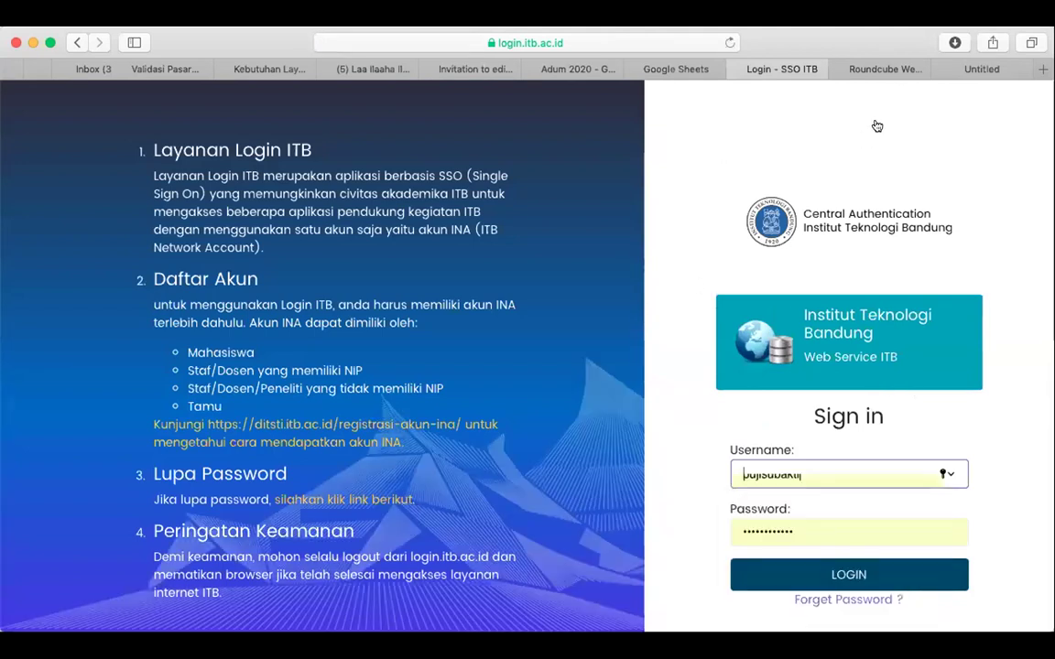
key(Return)
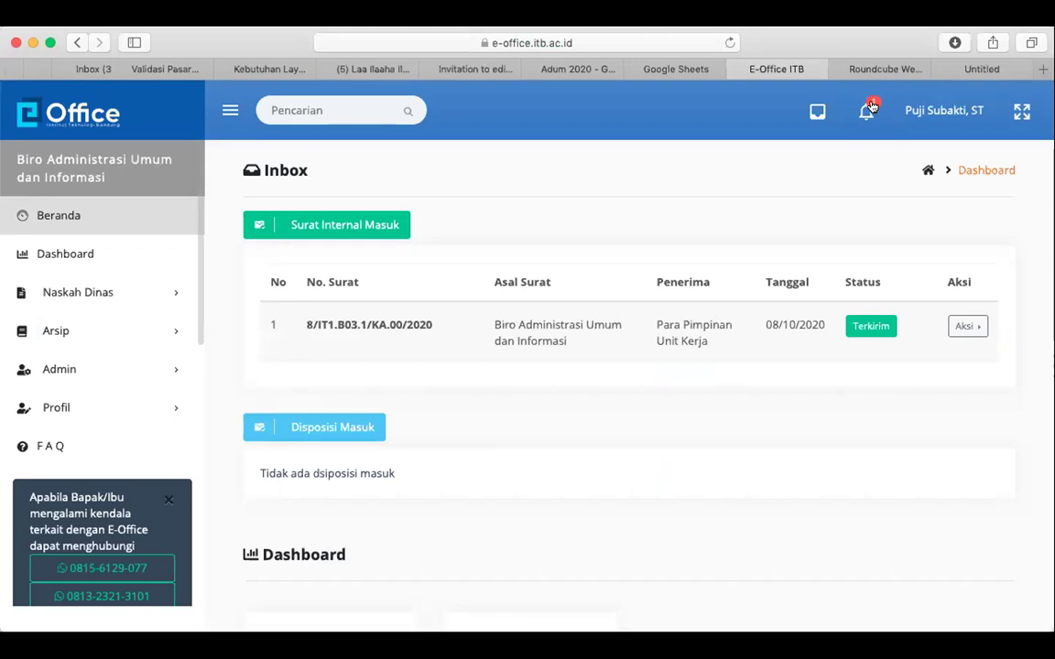
From the notification, respond 'Baik segera diperlajari untuk persiapan minggu depan' to the disposition and save
click(870, 109)
click(767, 207)
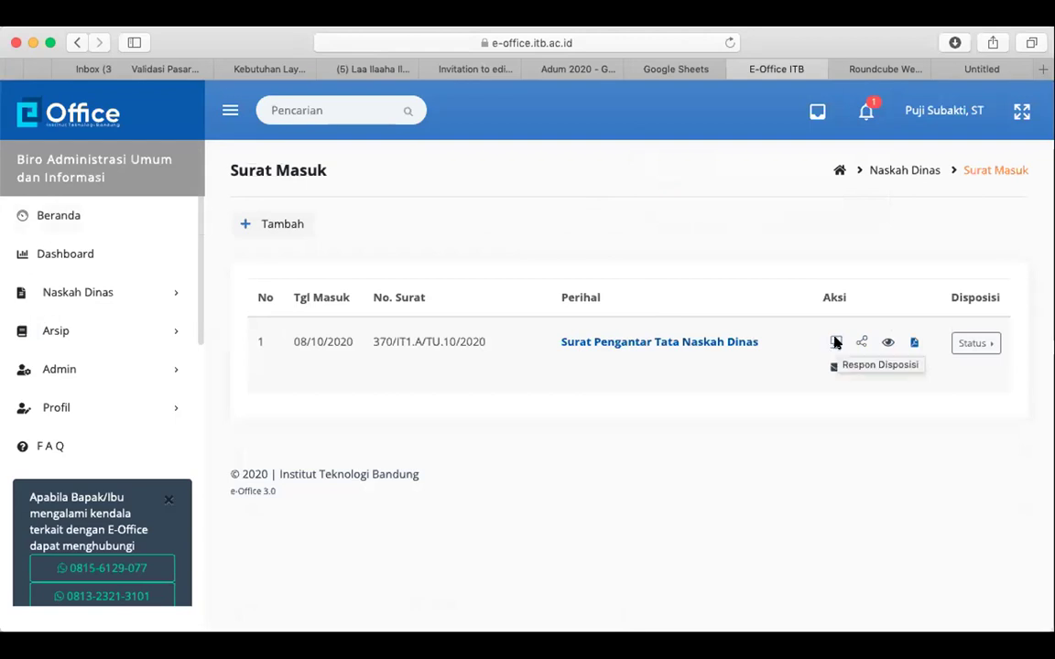
click(835, 343)
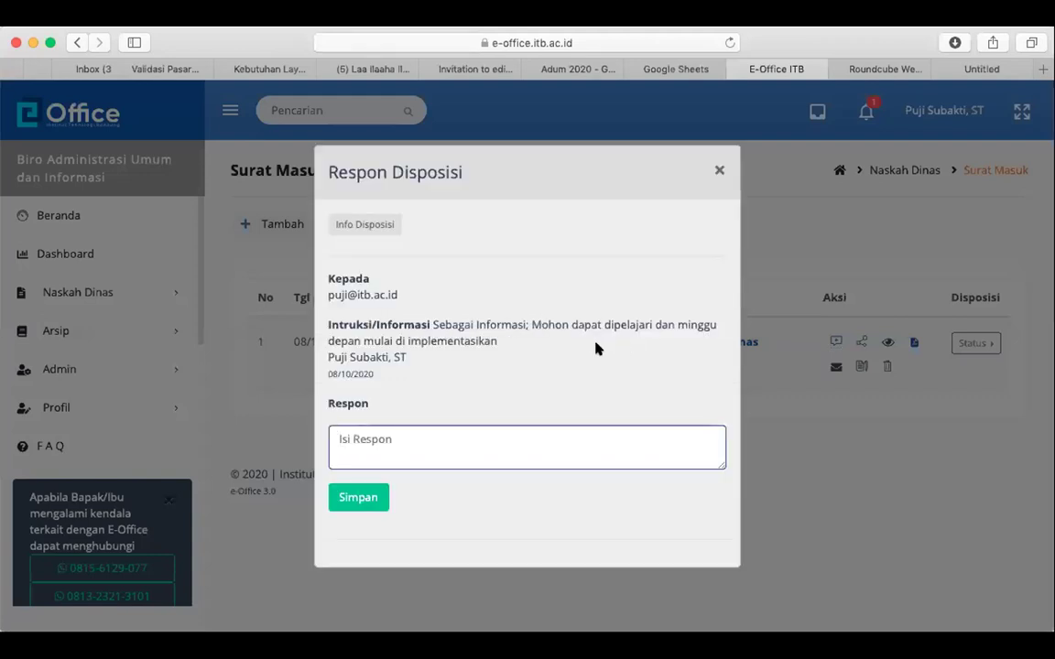
click(447, 436)
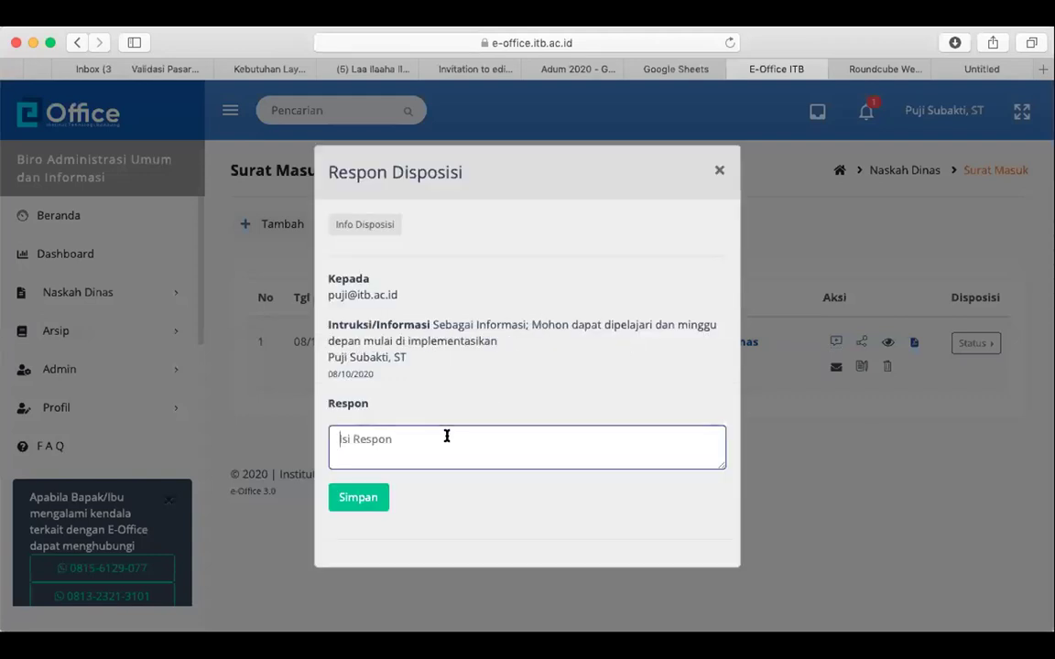
text(Baik segera diperlajari)
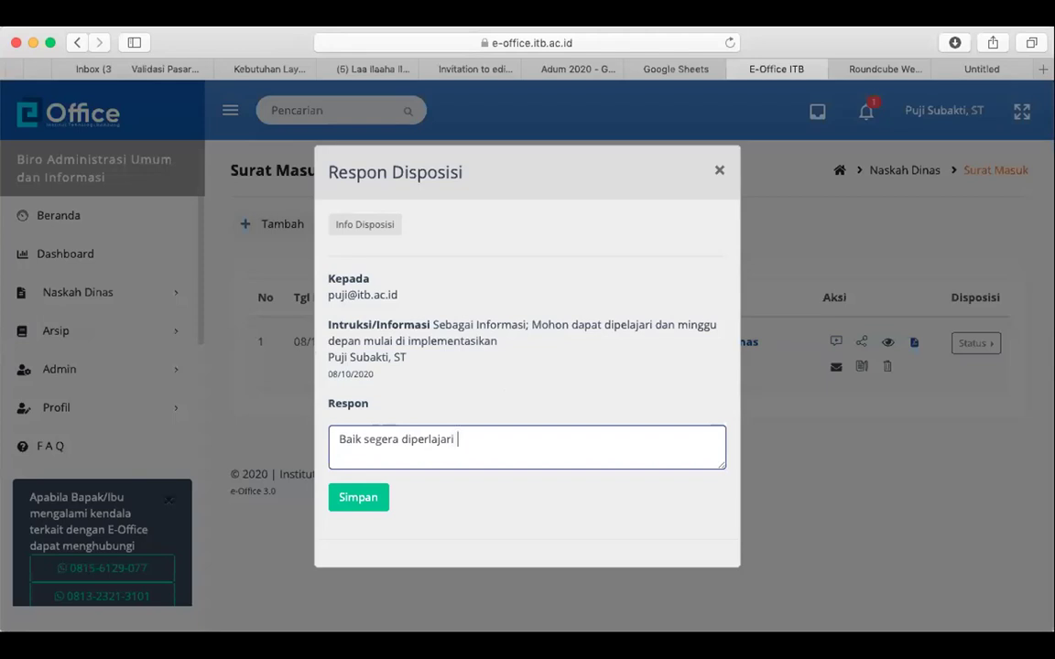
text( untuk pe)
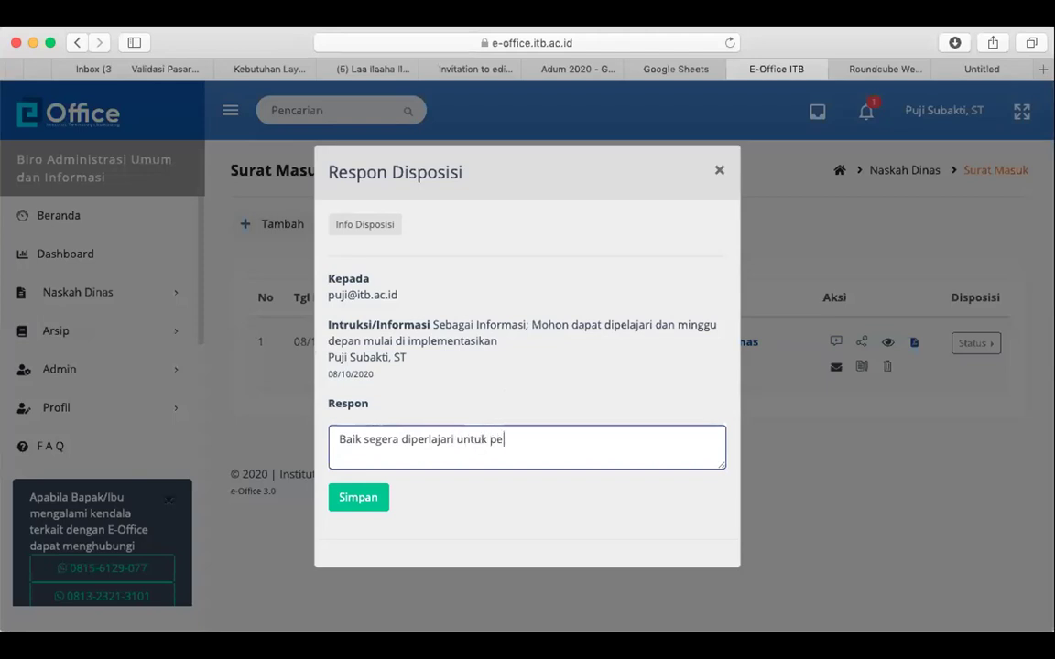
text(rsiapan minggu depa)
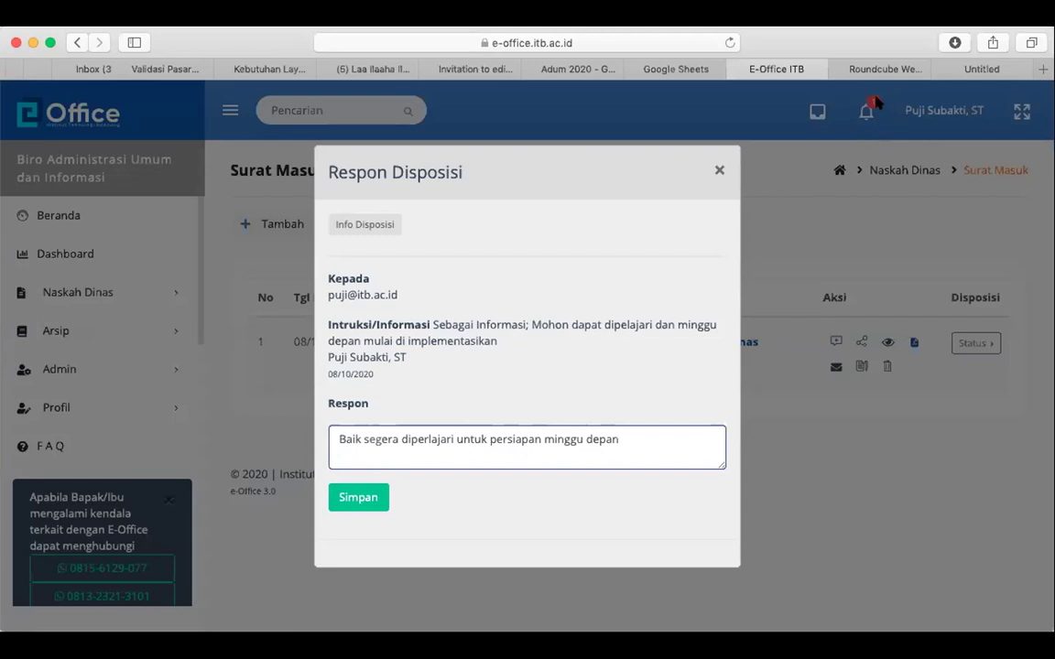
text(n)
click(367, 502)
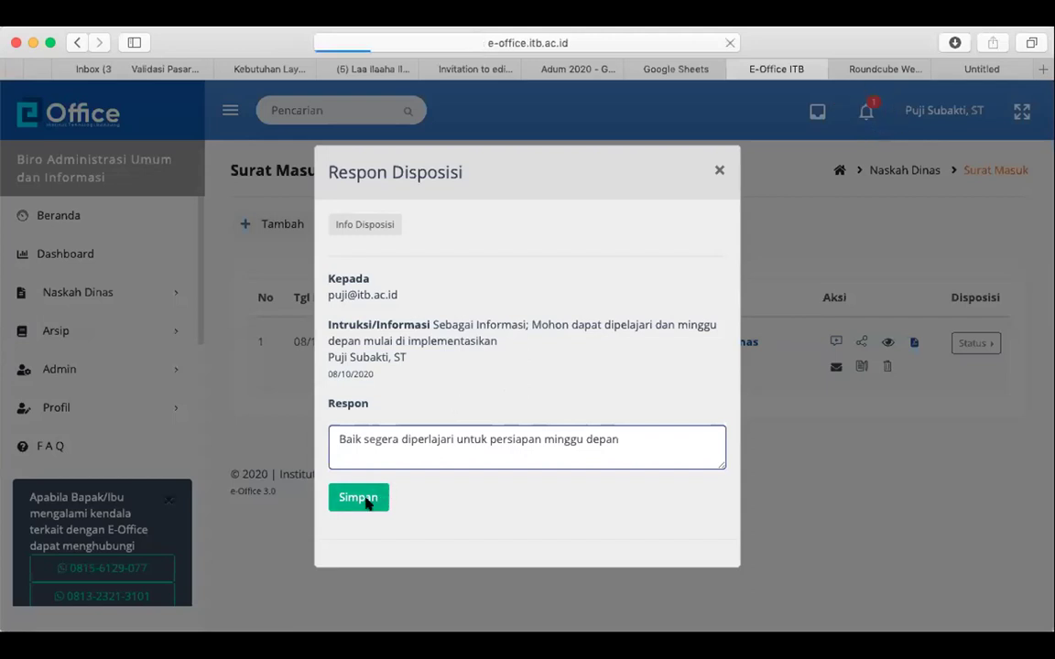